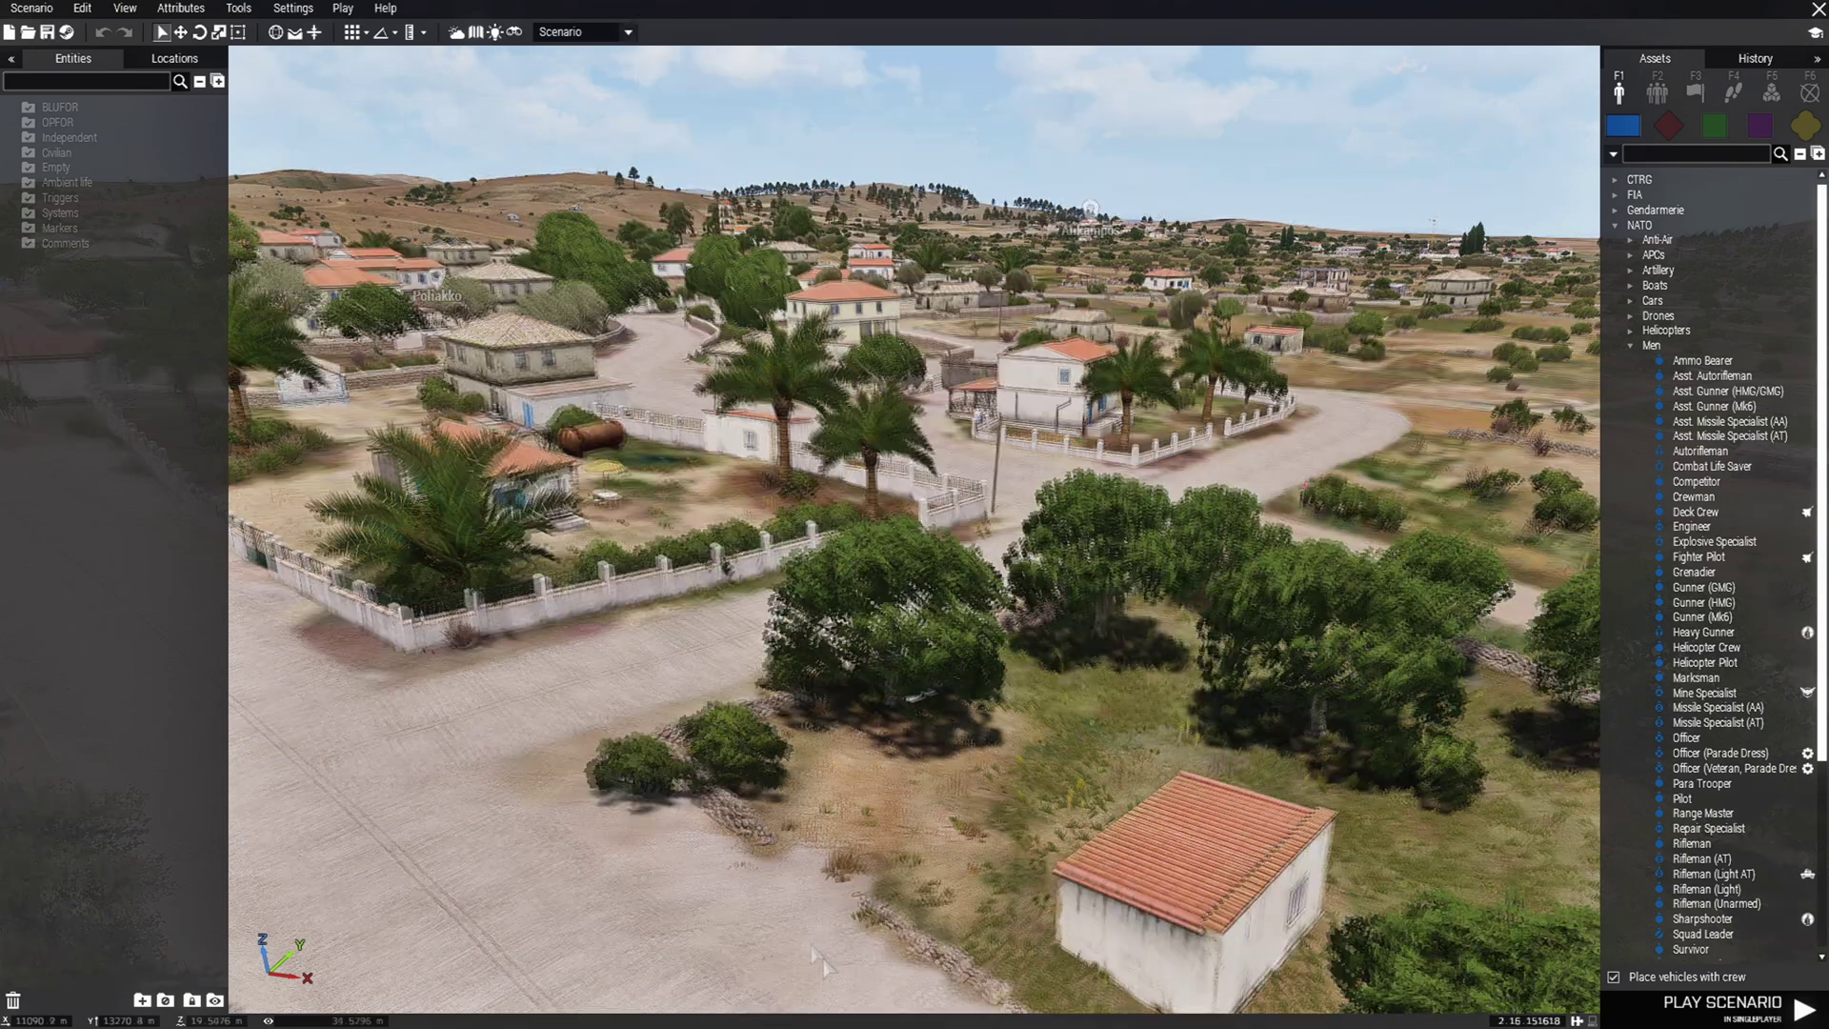
Step: Nudge the 3D camera slightly sideways over the town
{"action": "key", "text": "d"}
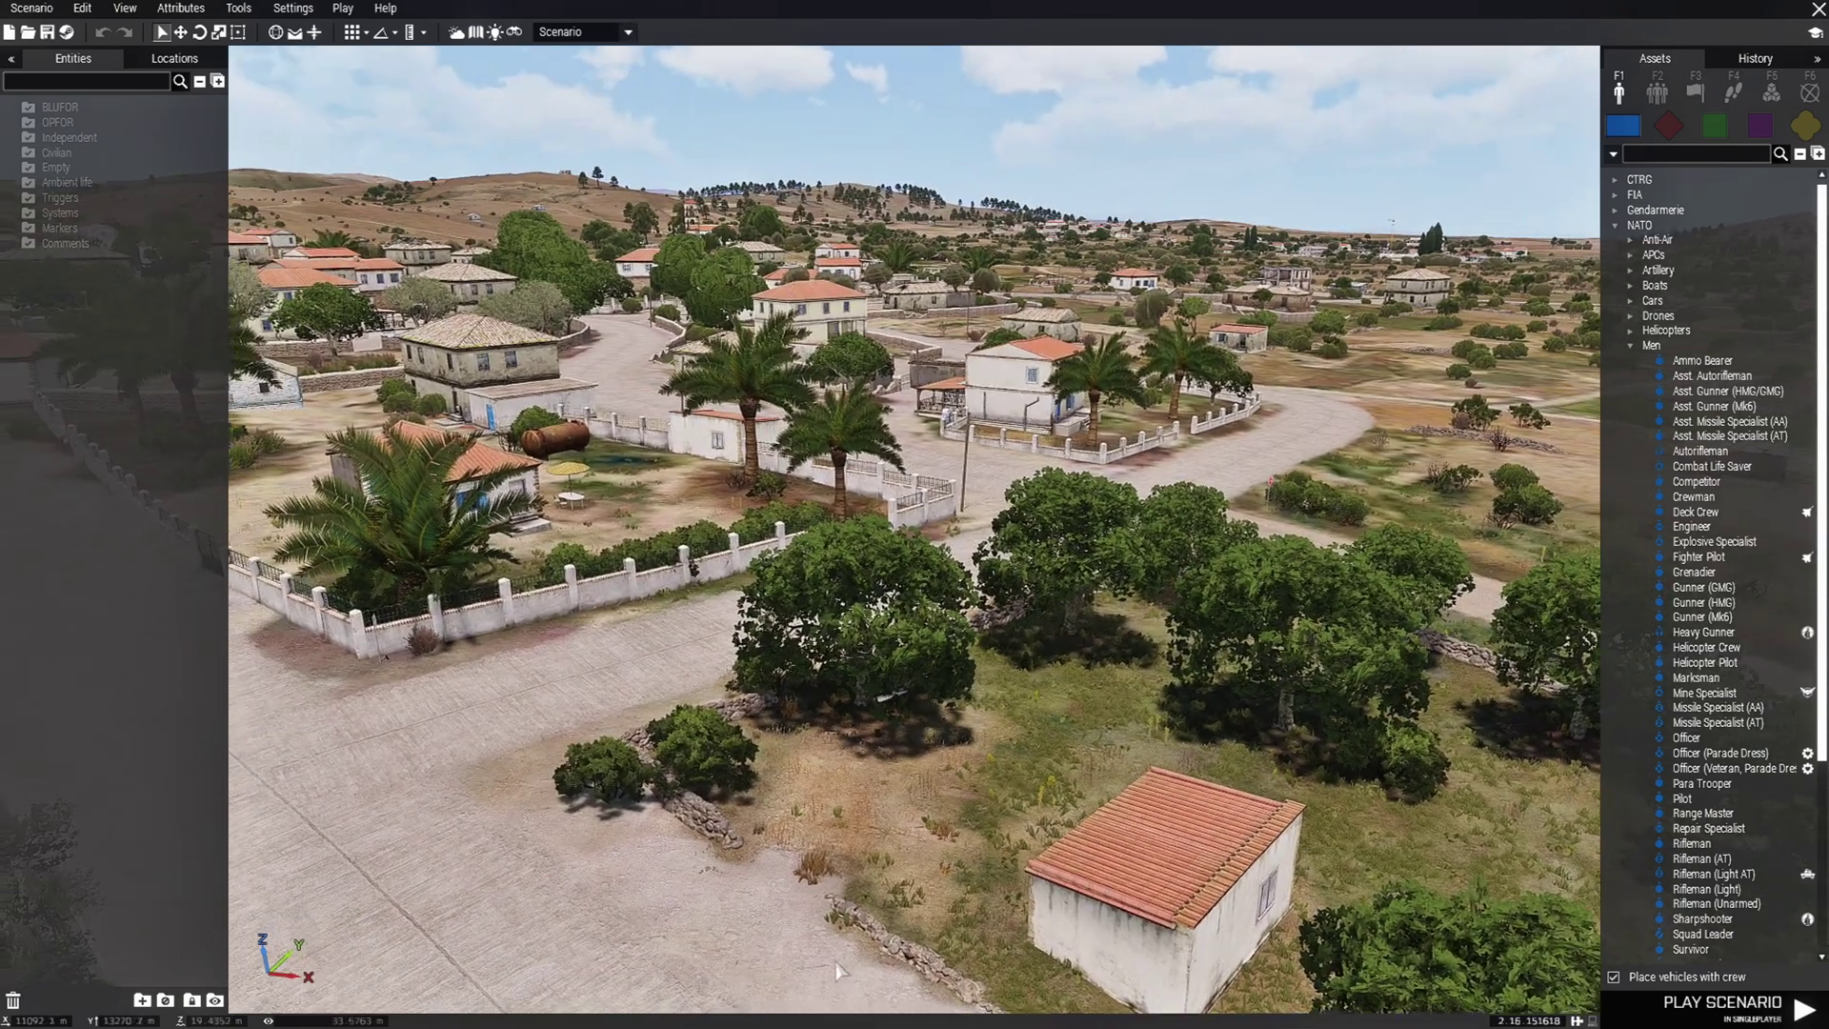
Step: Switch to the 2D map and place an Ellipse area marker on Alikampos
{"action": "key", "text": "m"}
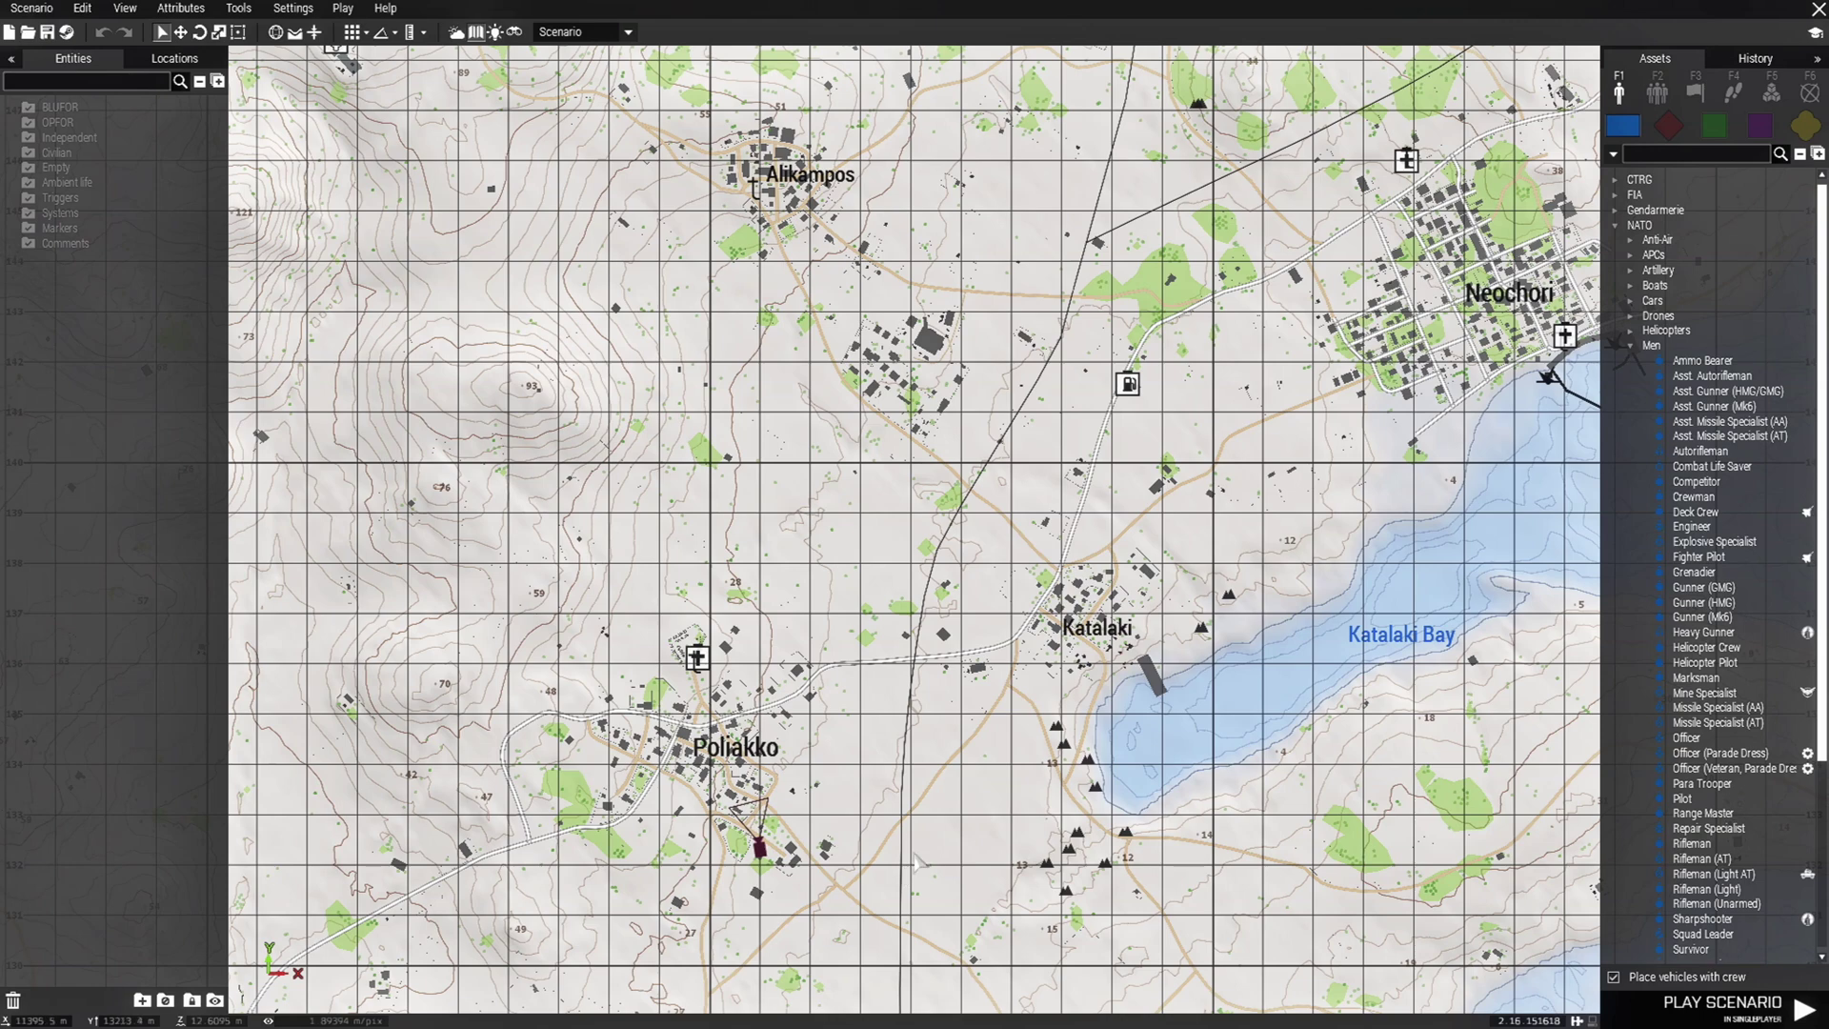
{"action": "scroll", "coordinate": [876, 713], "scroll_direction": "up", "scroll_amount": 2}
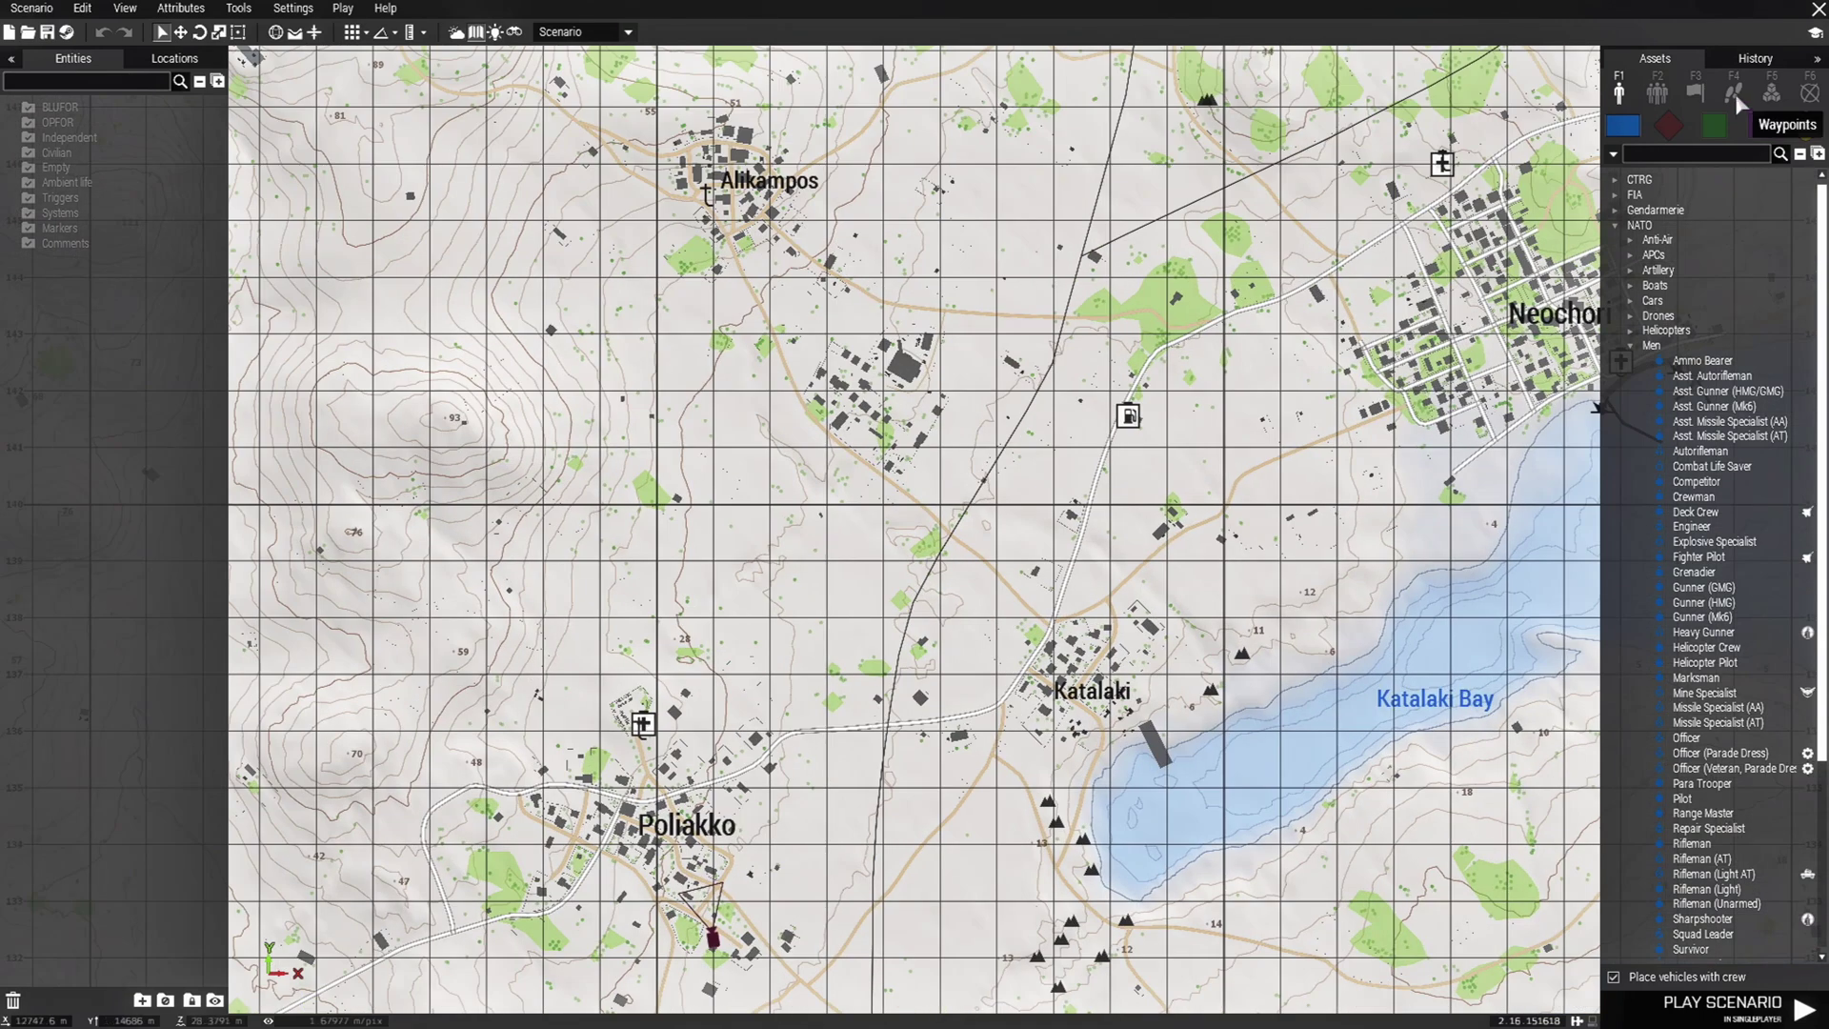
{"action": "left_click", "coordinate": [1810, 93]}
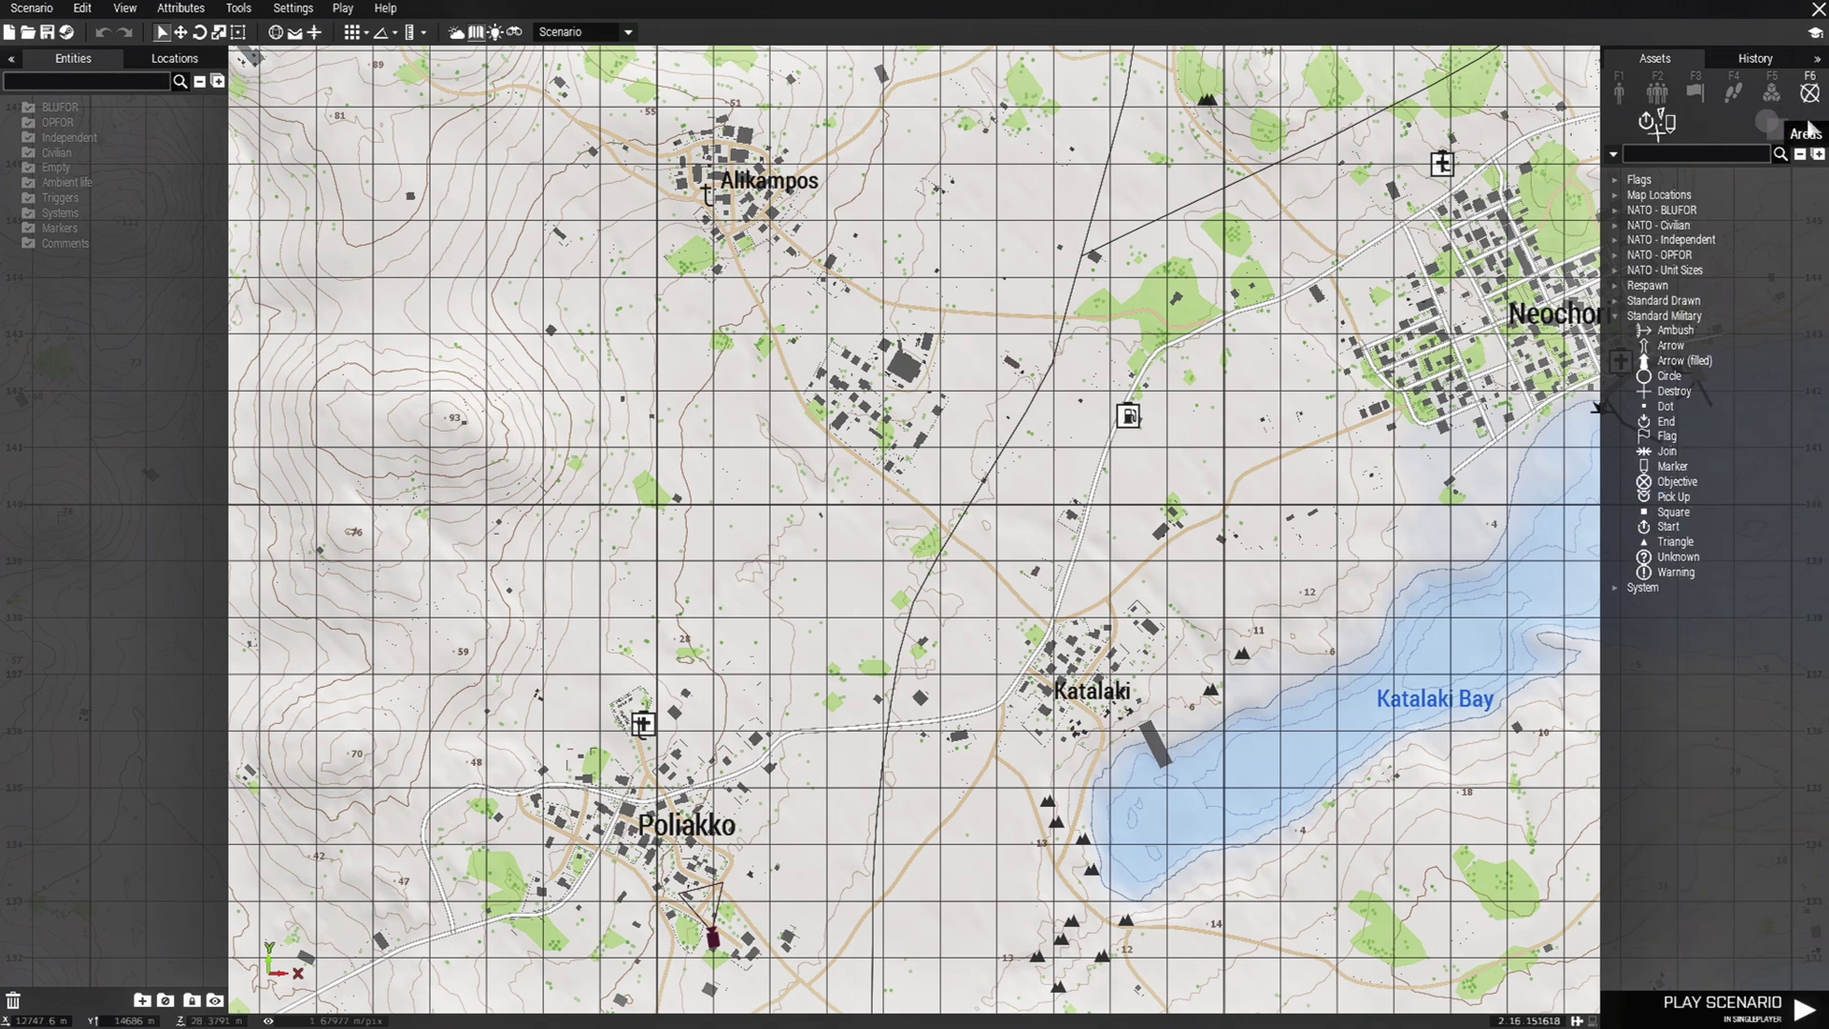
{"action": "left_click", "coordinate": [1773, 126]}
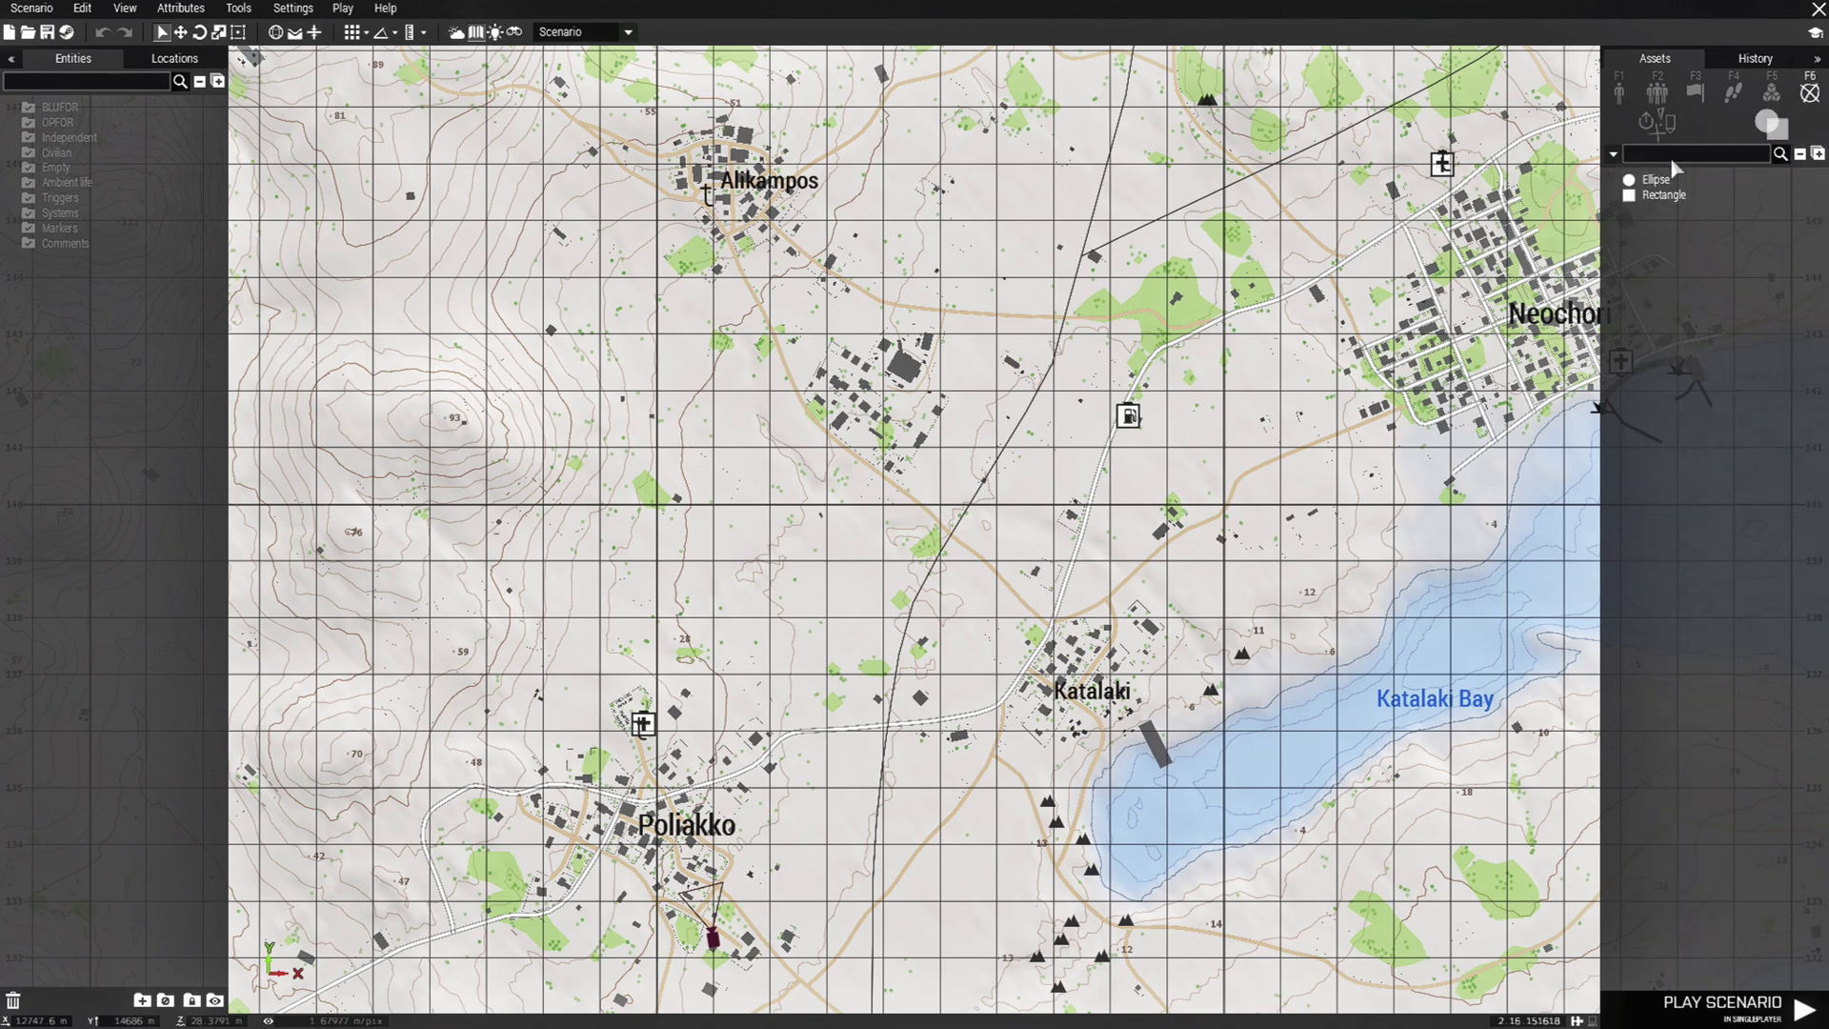
{"action": "left_click", "coordinate": [1658, 179]}
{"action": "right_click_drag", "start_coordinate": [838, 328], "coordinate": [870, 584]}
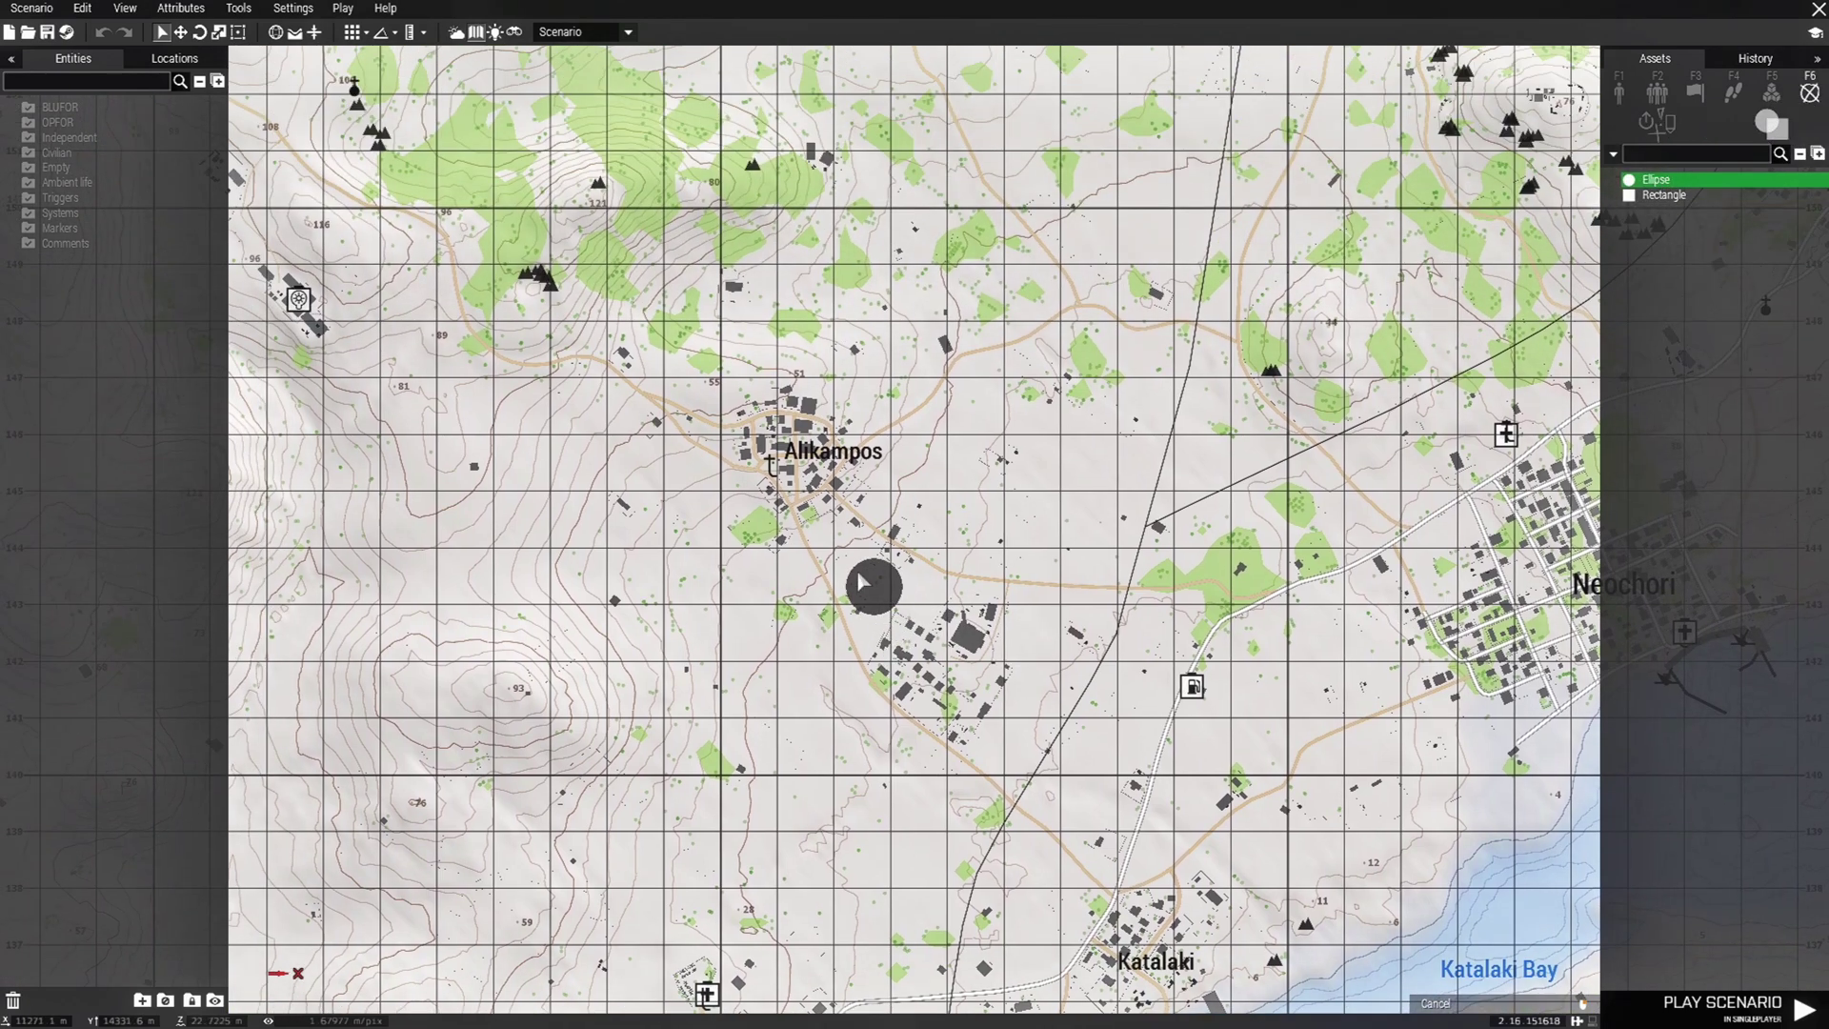
{"action": "scroll", "coordinate": [797, 482], "scroll_direction": "up", "scroll_amount": 5}
{"action": "left_click", "coordinate": [796, 420]}
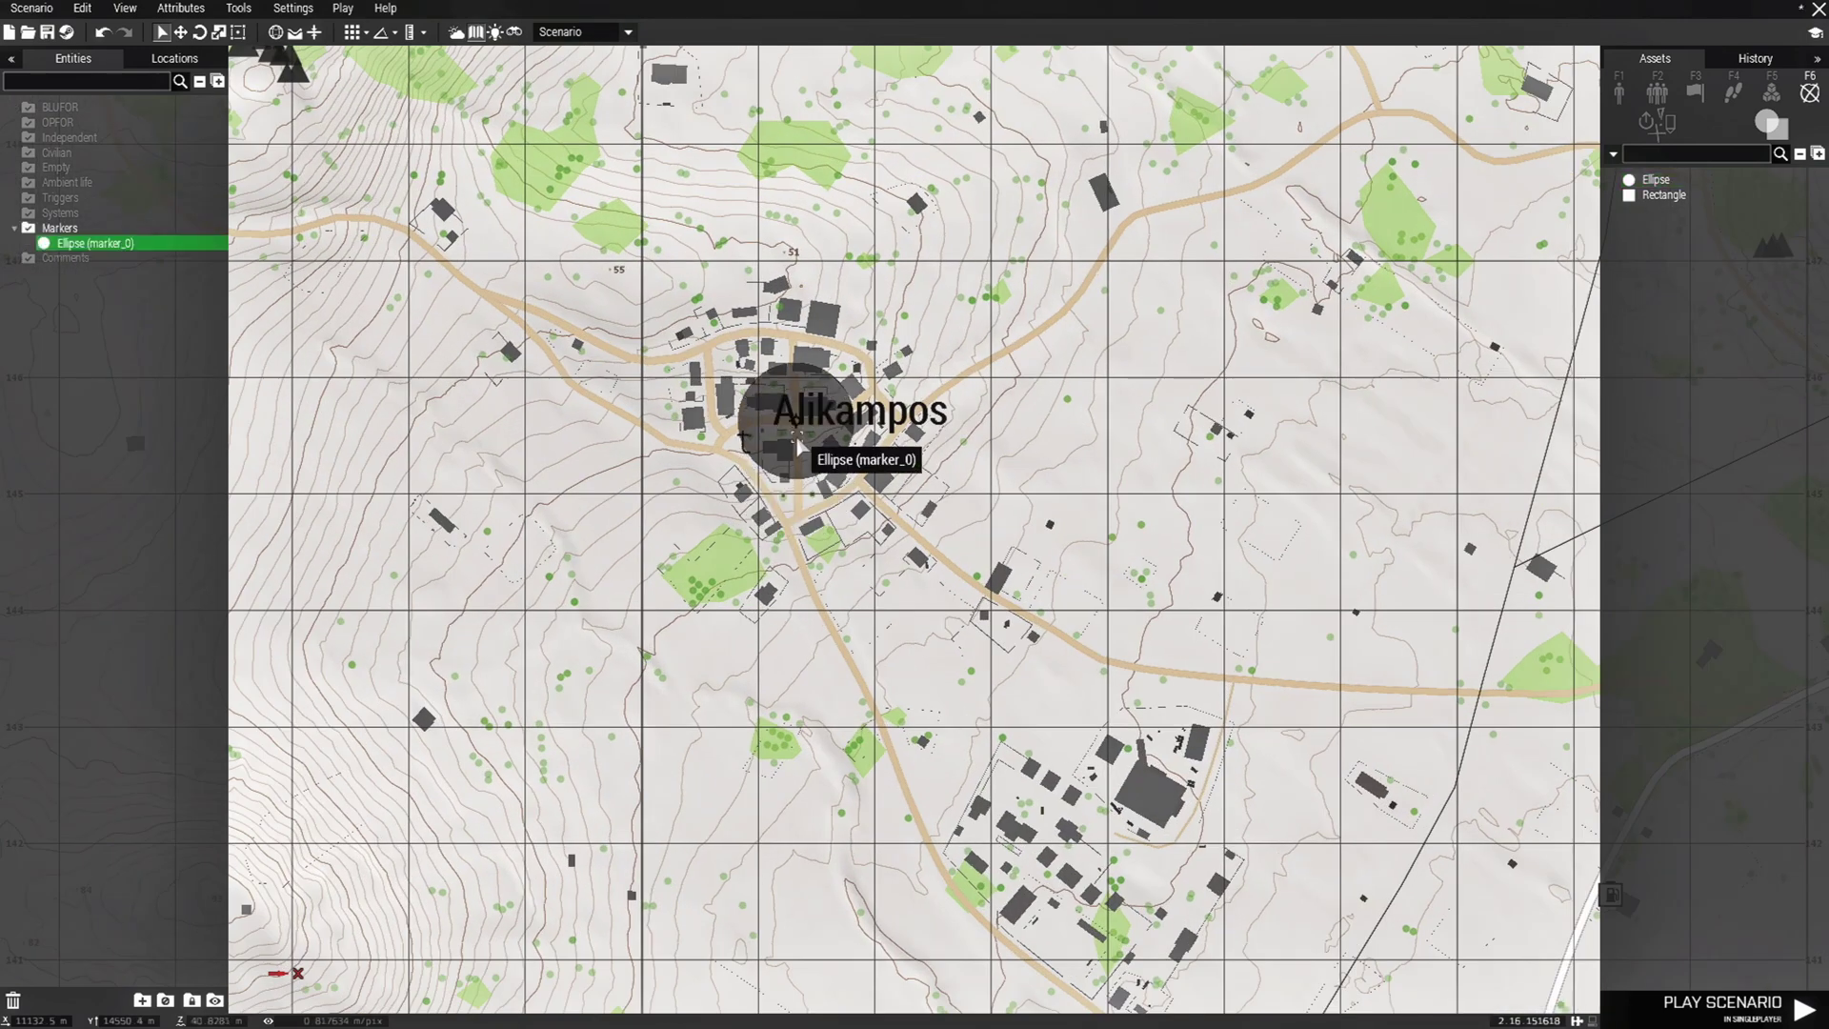
Step: Enlarge the ellipse to about 127 × 118 so it covers the whole village
{"action": "left_click", "coordinate": [240, 38]}
{"action": "scroll", "coordinate": [785, 438], "scroll_direction": "up", "scroll_amount": 5}
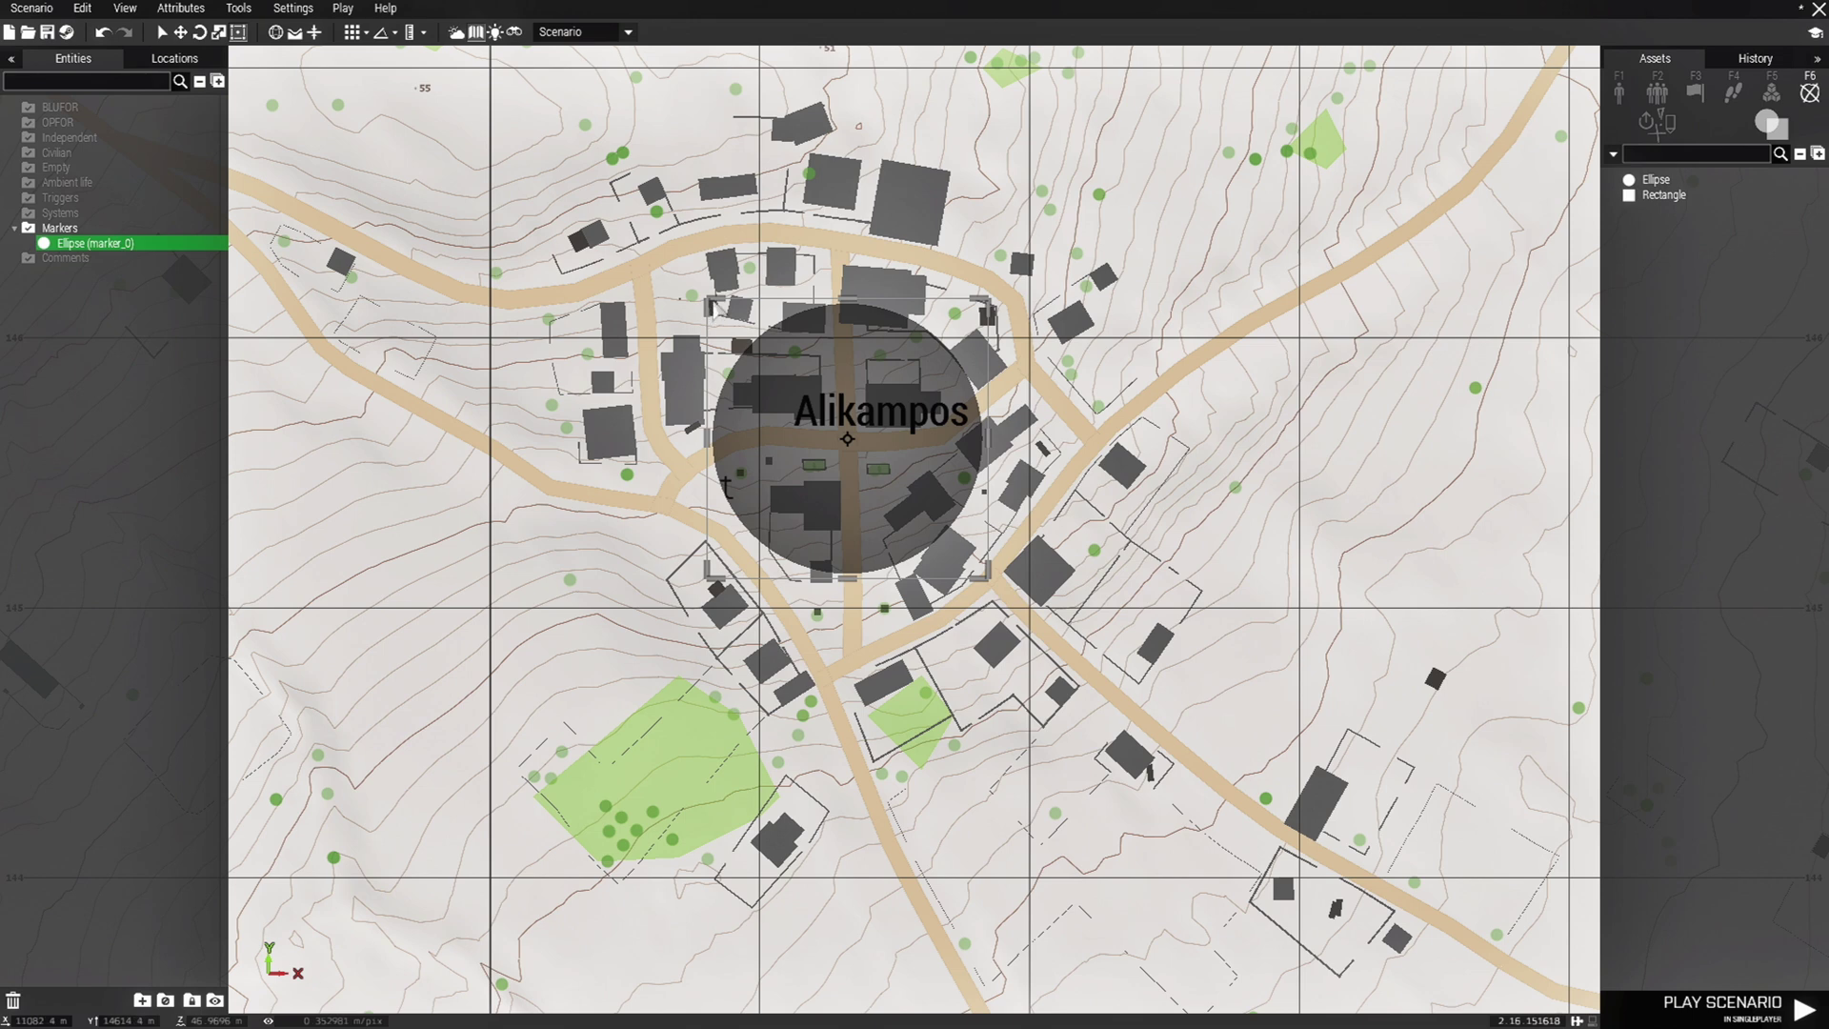
{"action": "mouse_move", "coordinate": [709, 300]}
{"action": "left_mouse_down"}
{"action": "mouse_move", "coordinate": [583, 233]}
{"action": "mouse_move", "coordinate": [507, 149]}
{"action": "left_mouse_up"}
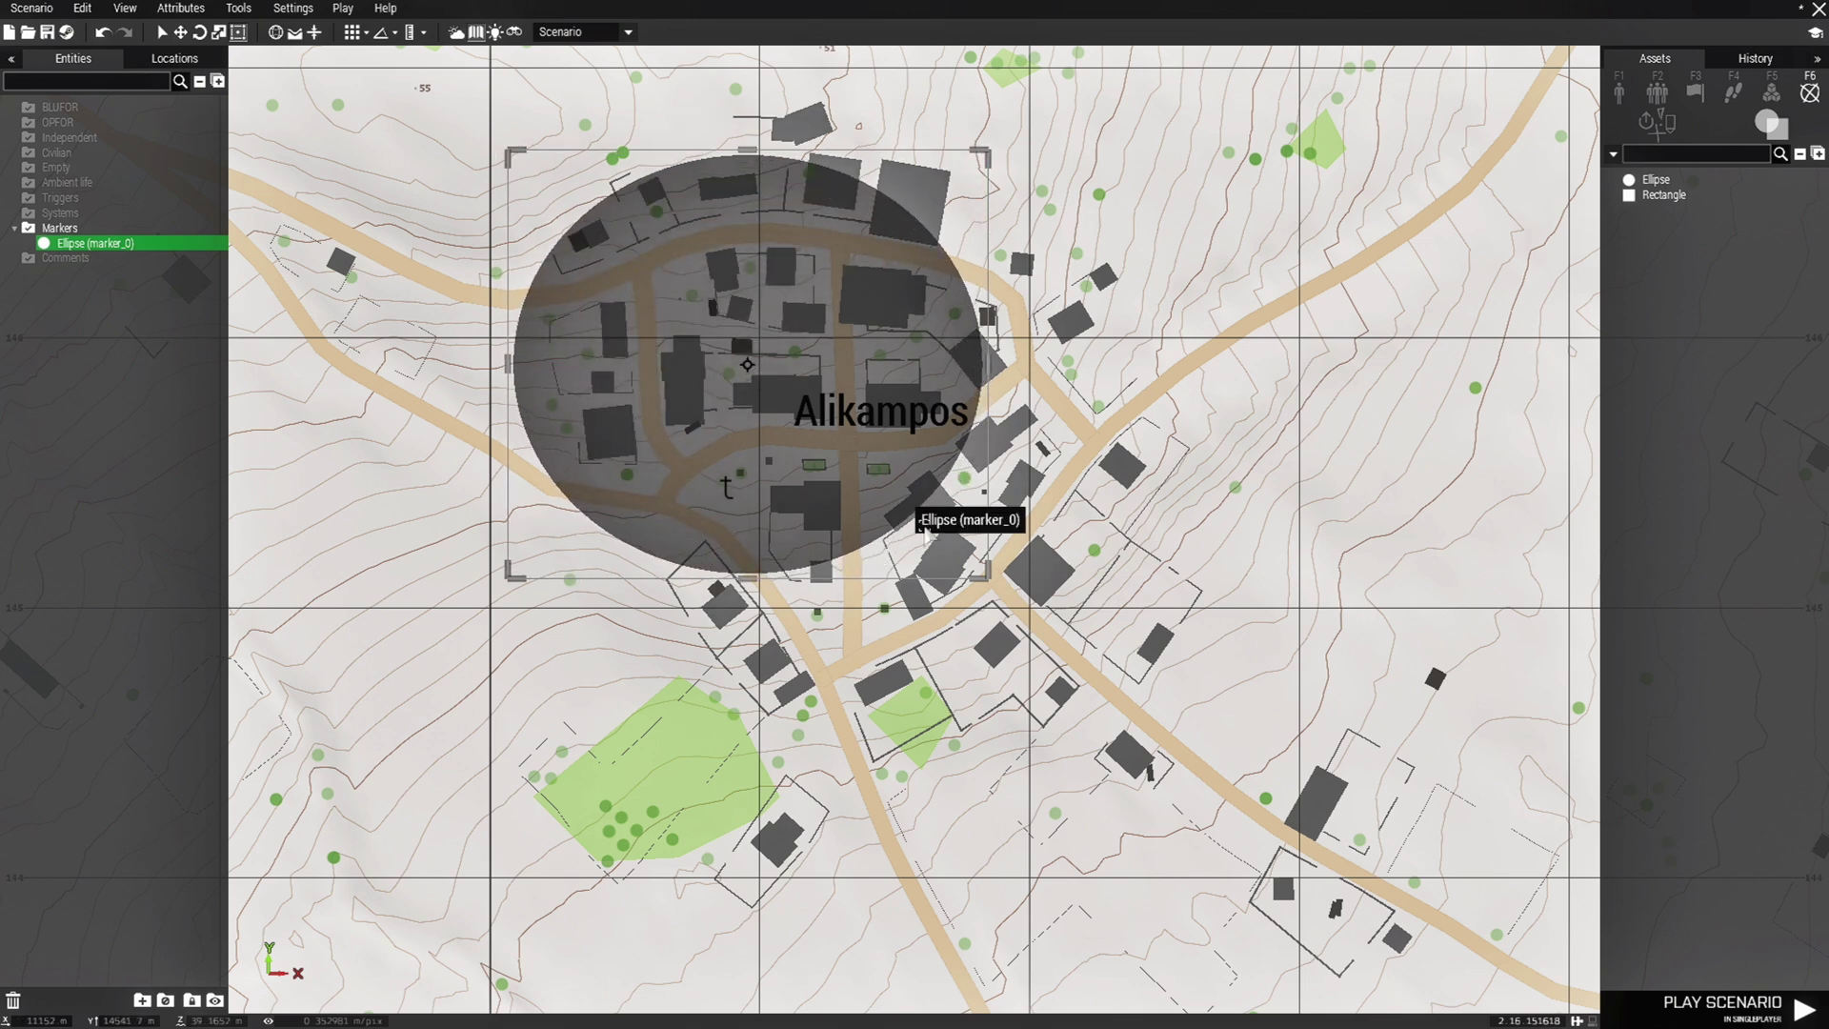
{"action": "mouse_move", "coordinate": [986, 572]}
{"action": "left_mouse_down"}
{"action": "mouse_move", "coordinate": [1141, 700]}
{"action": "mouse_move", "coordinate": [1190, 773]}
{"action": "left_mouse_up"}
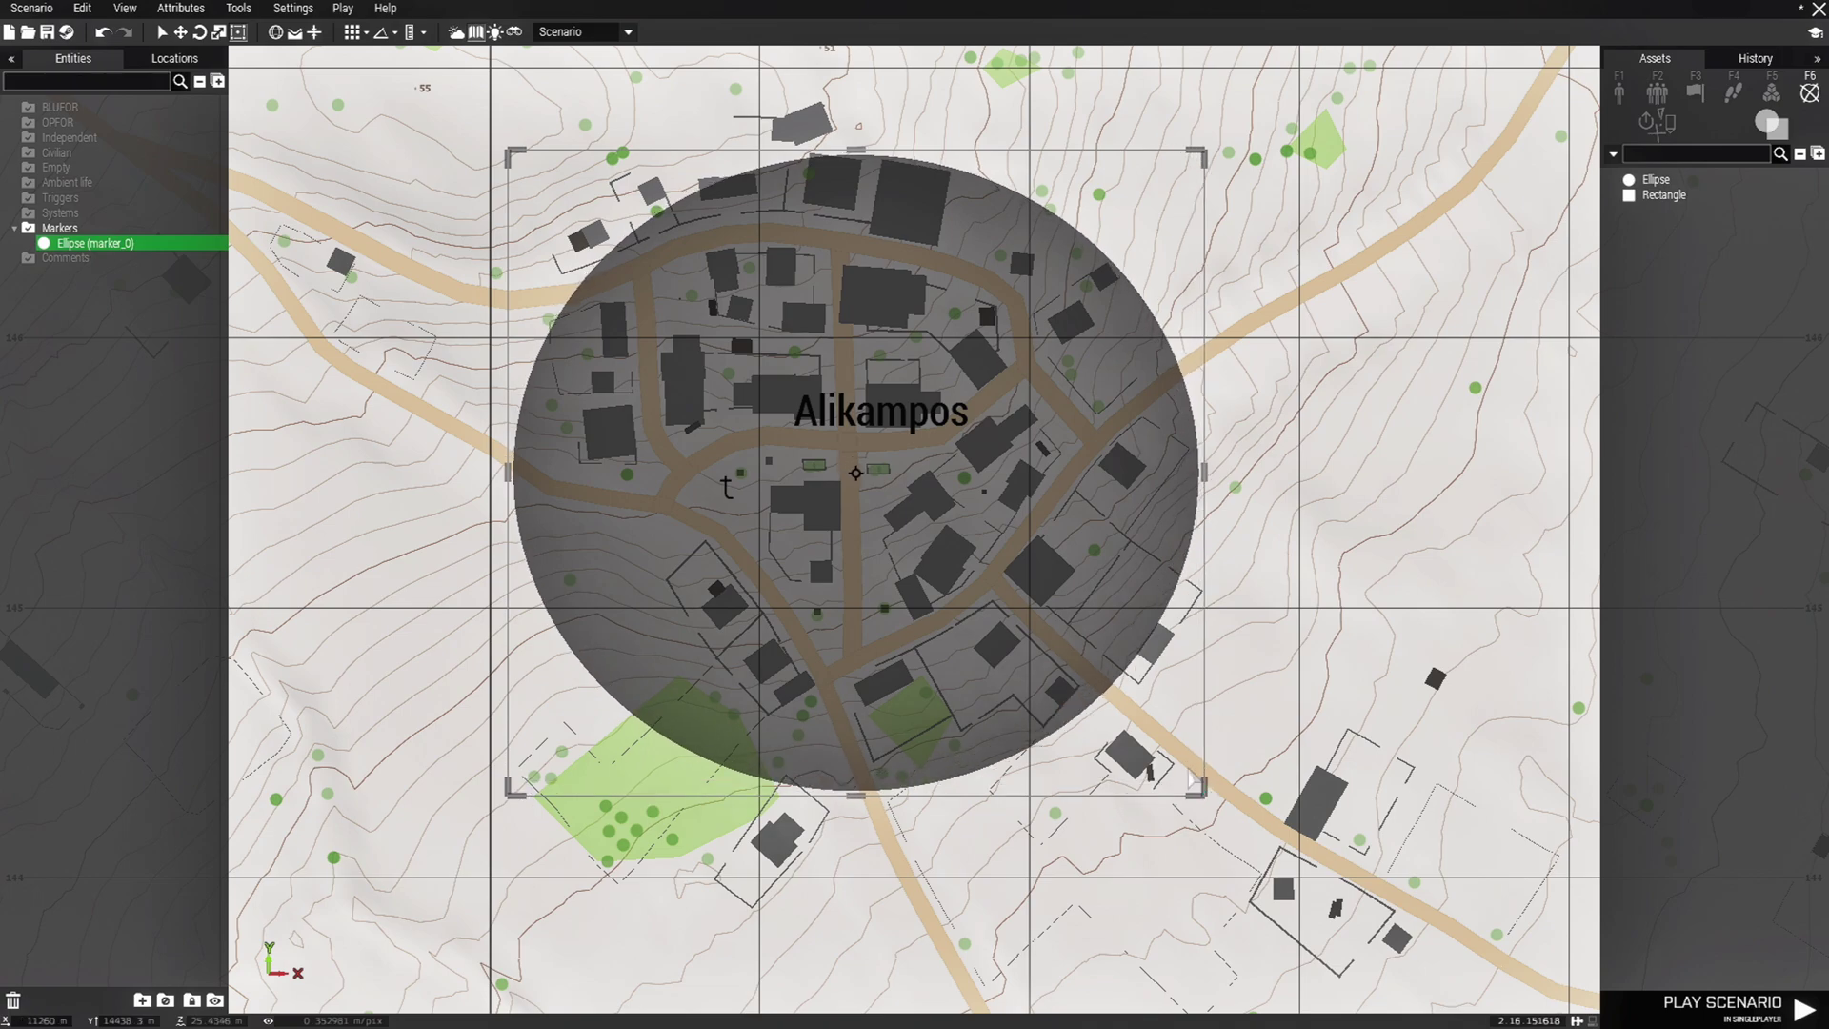
{"action": "double_click", "coordinate": [860, 482]}
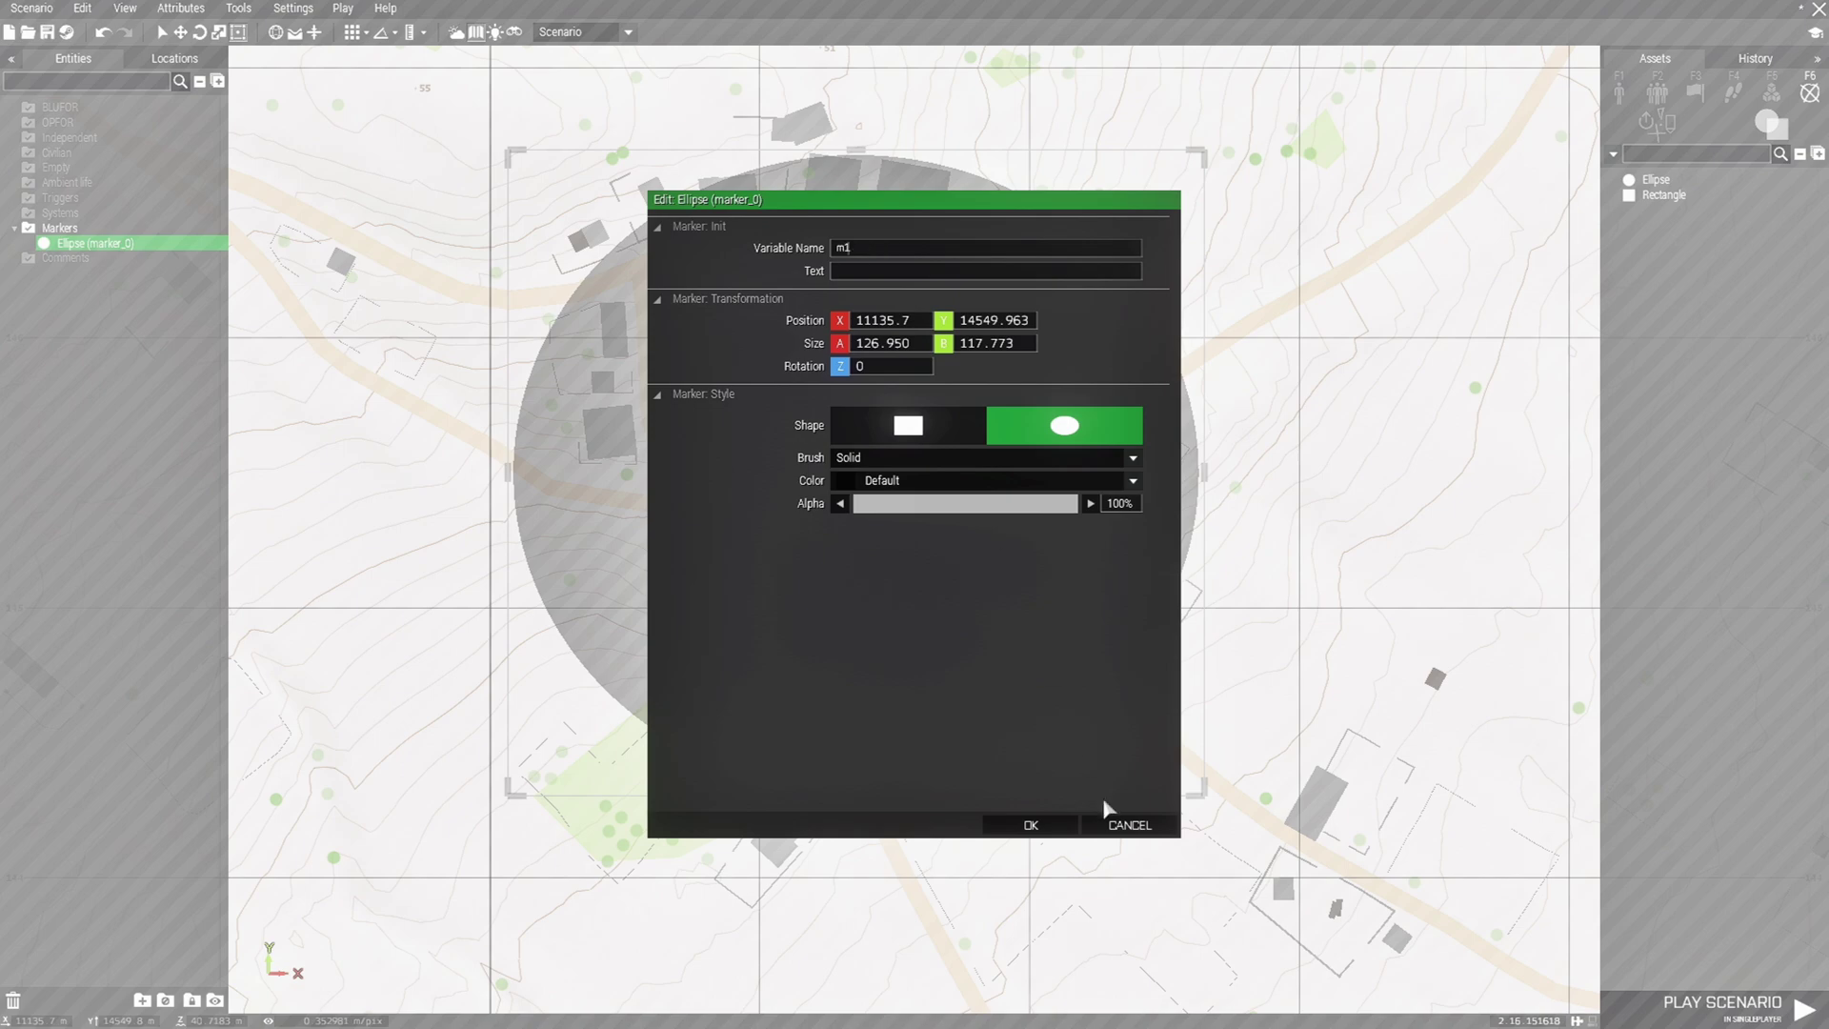
Step: Confirm the variable name m1 for the Alikampos ellipse marker
{"action": "left_click", "coordinate": [1030, 825]}
{"action": "scroll", "coordinate": [1058, 819], "scroll_direction": "down", "scroll_amount": 4}
{"action": "scroll", "coordinate": [1095, 776], "scroll_direction": "down", "scroll_amount": 2}
{"action": "scroll", "coordinate": [952, 571], "scroll_direction": "up", "scroll_amount": 1}
{"action": "scroll", "coordinate": [943, 562], "scroll_direction": "down", "scroll_amount": 1}
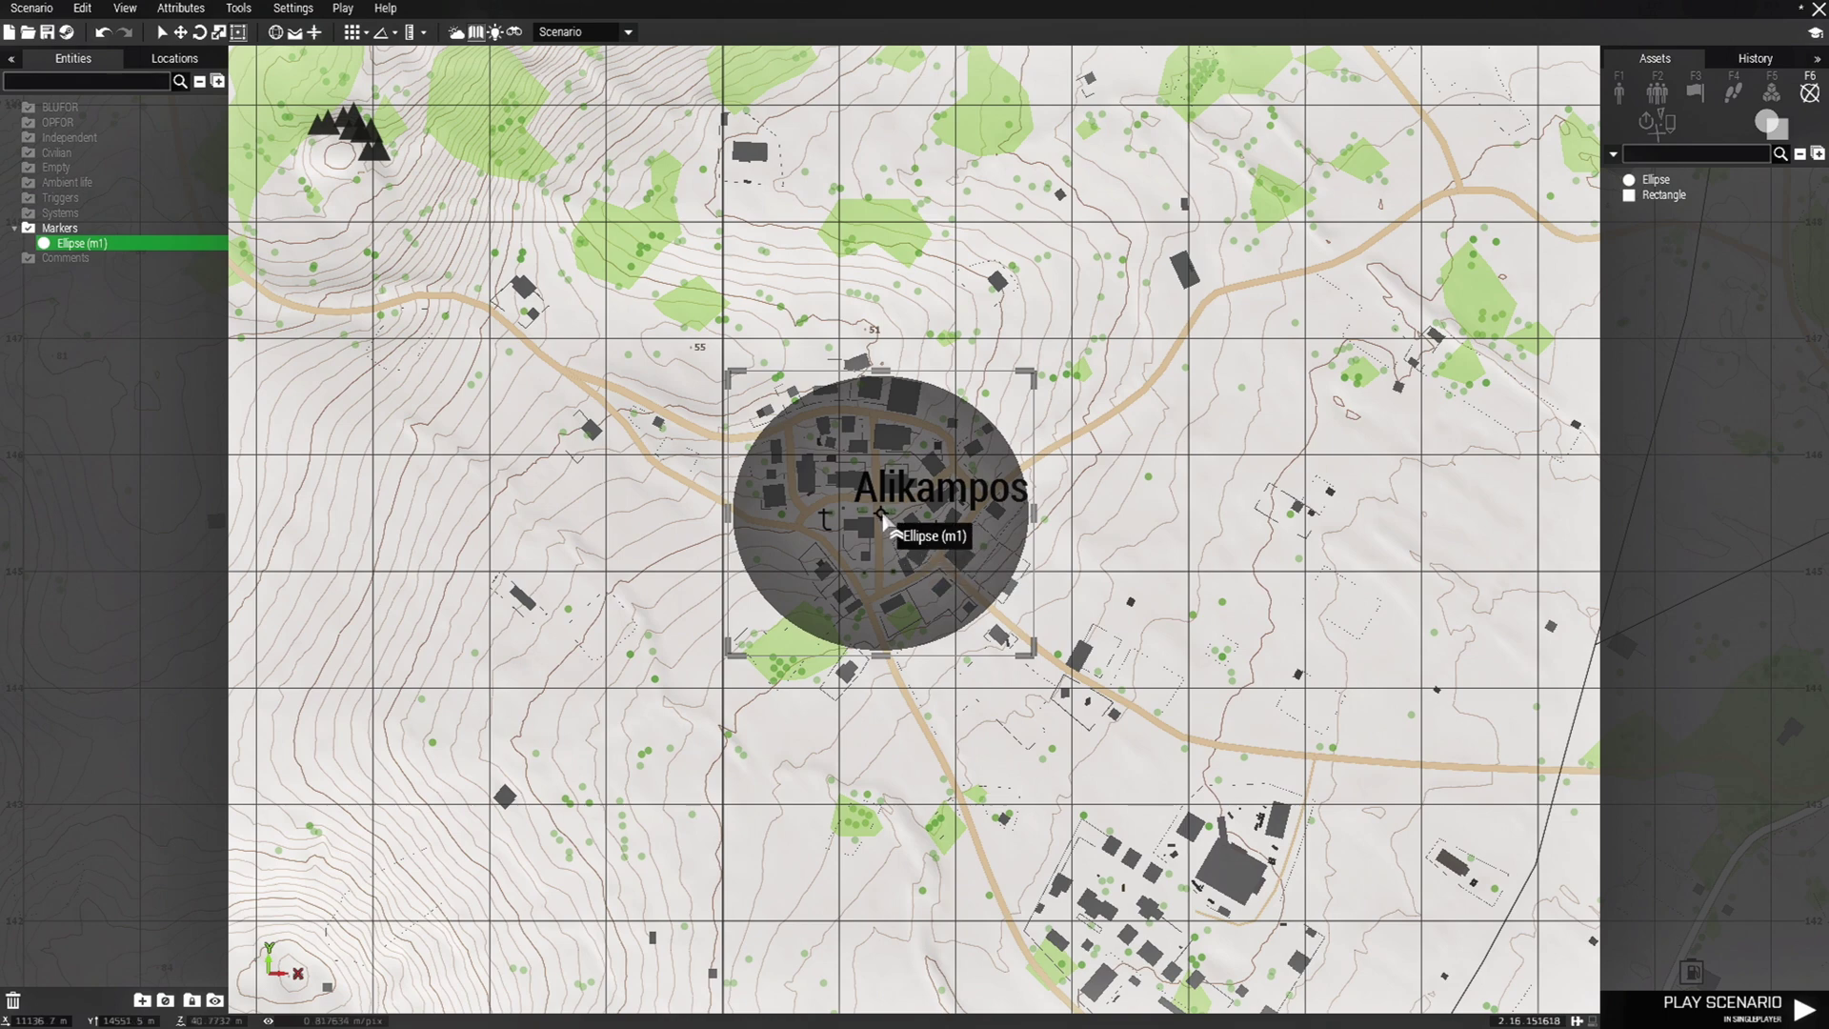
{"action": "scroll", "coordinate": [1021, 685], "scroll_direction": "down", "scroll_amount": 1}
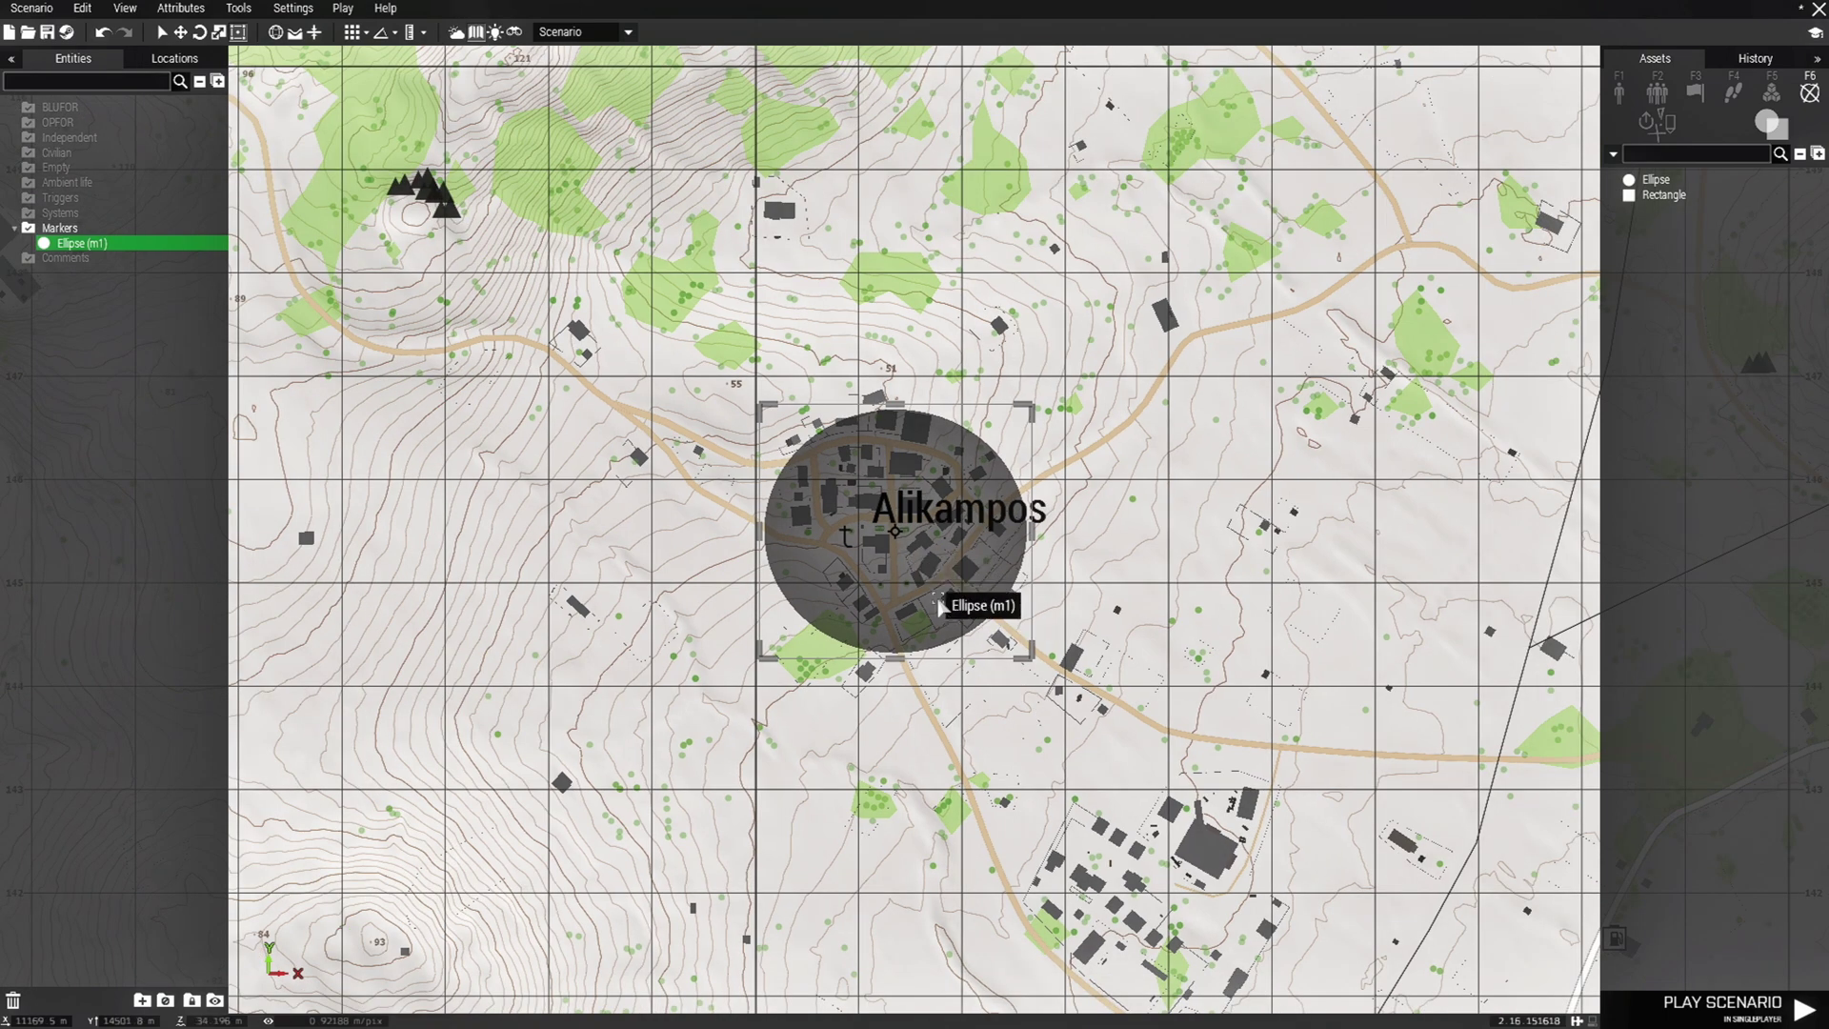
{"action": "scroll", "coordinate": [964, 586], "scroll_direction": "down", "scroll_amount": 3}
{"action": "scroll", "coordinate": [871, 576], "scroll_direction": "up", "scroll_amount": 3}
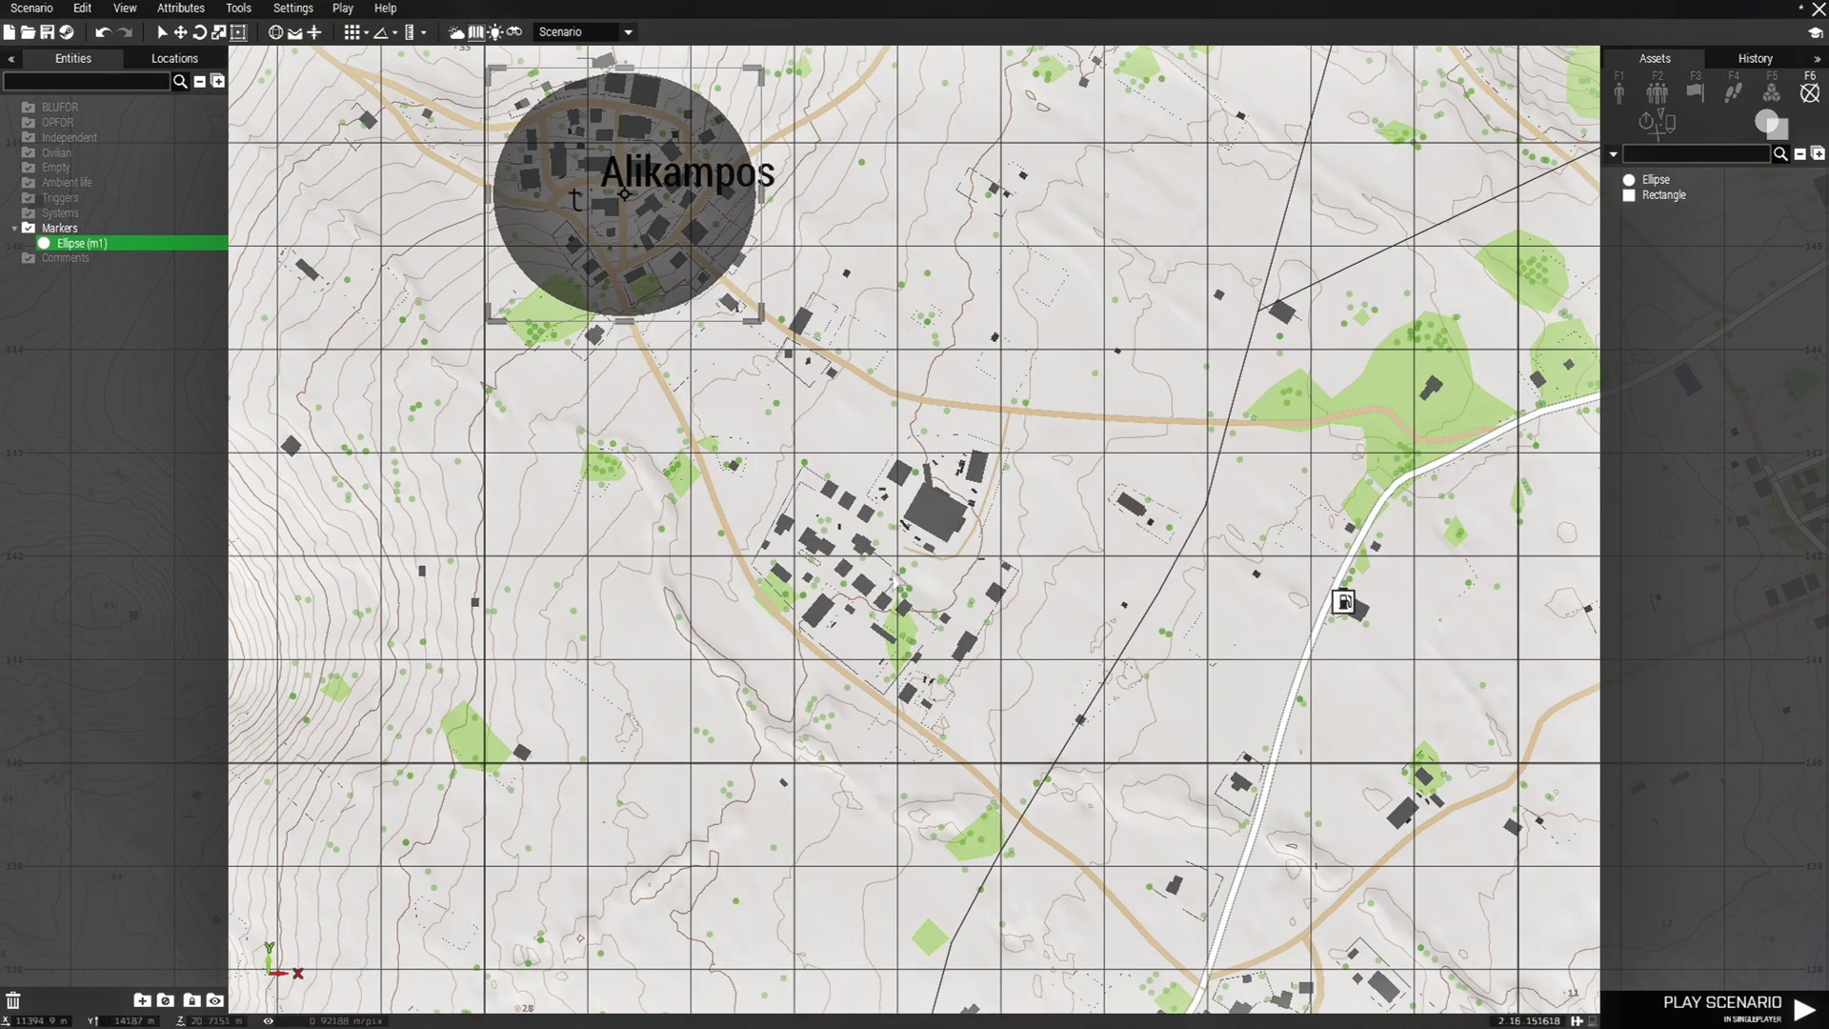
Step: Paste an ellipse copy on the settlement south of Alikampos and name it m2
{"action": "key", "text": "ctrl+v"}
{"action": "scroll", "coordinate": [896, 583], "scroll_direction": "up", "scroll_amount": 4}
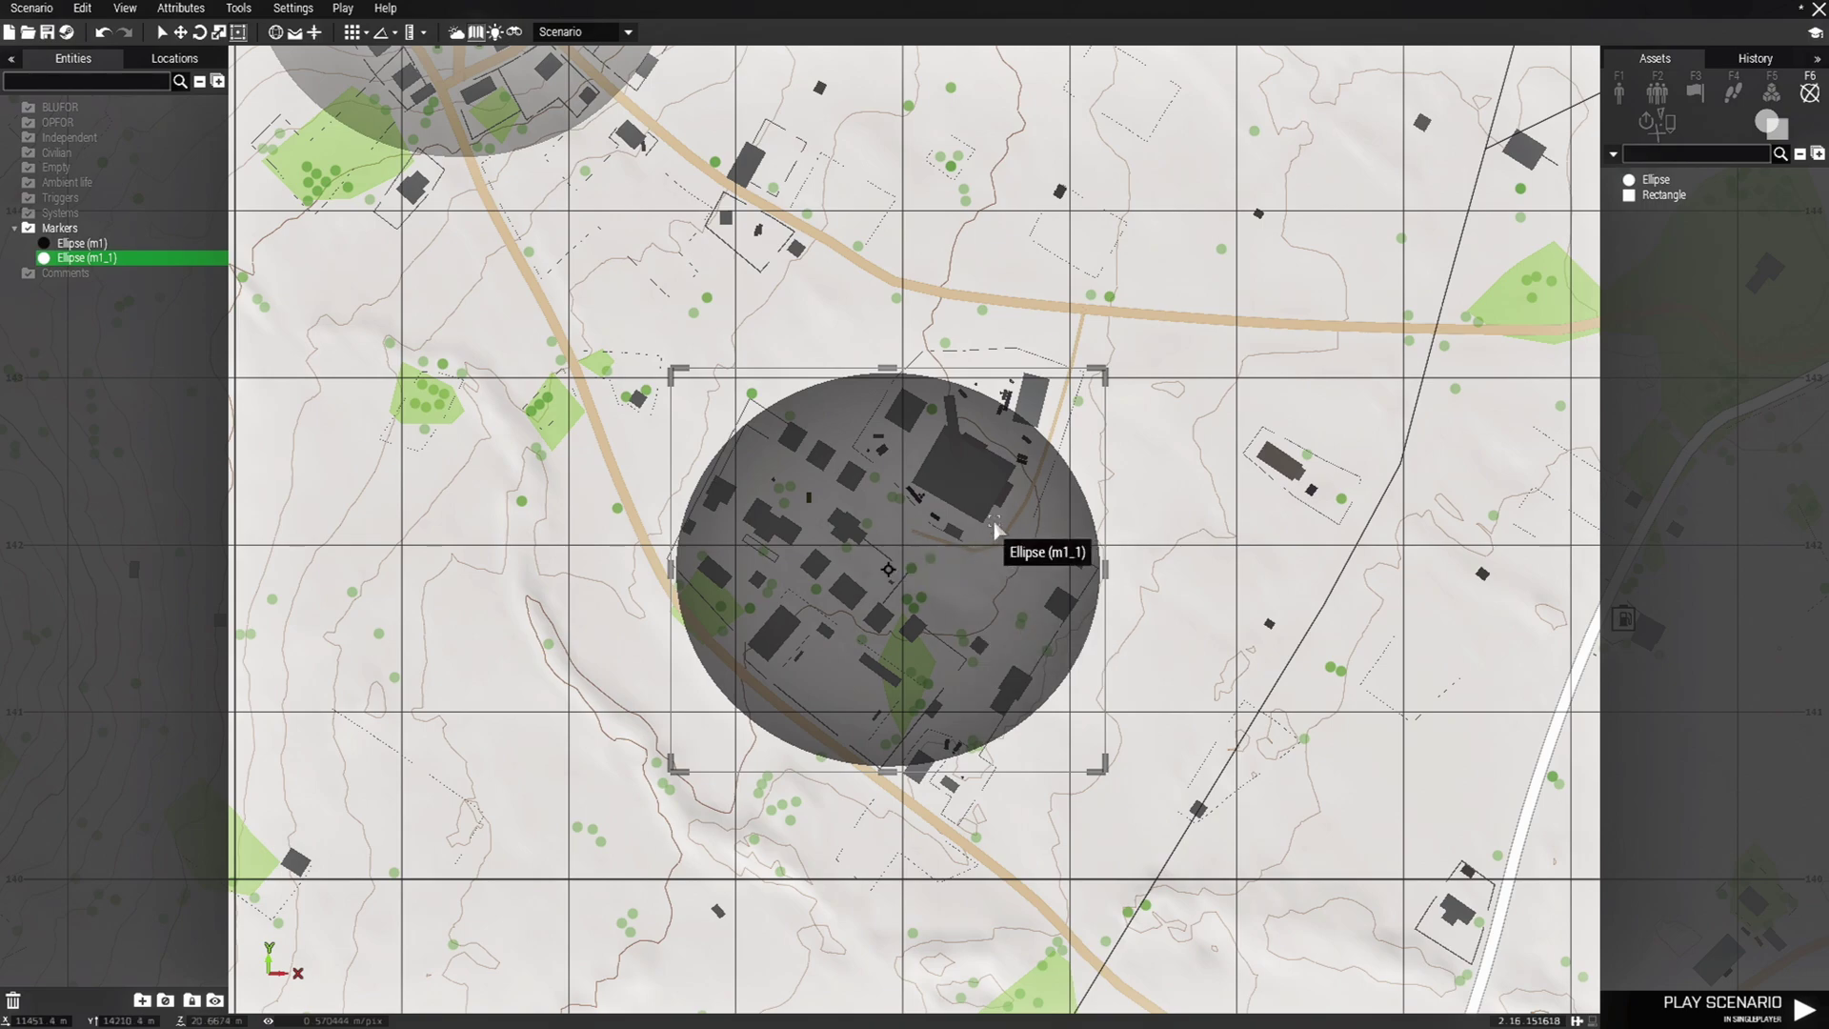
{"action": "double_click", "coordinate": [888, 571]}
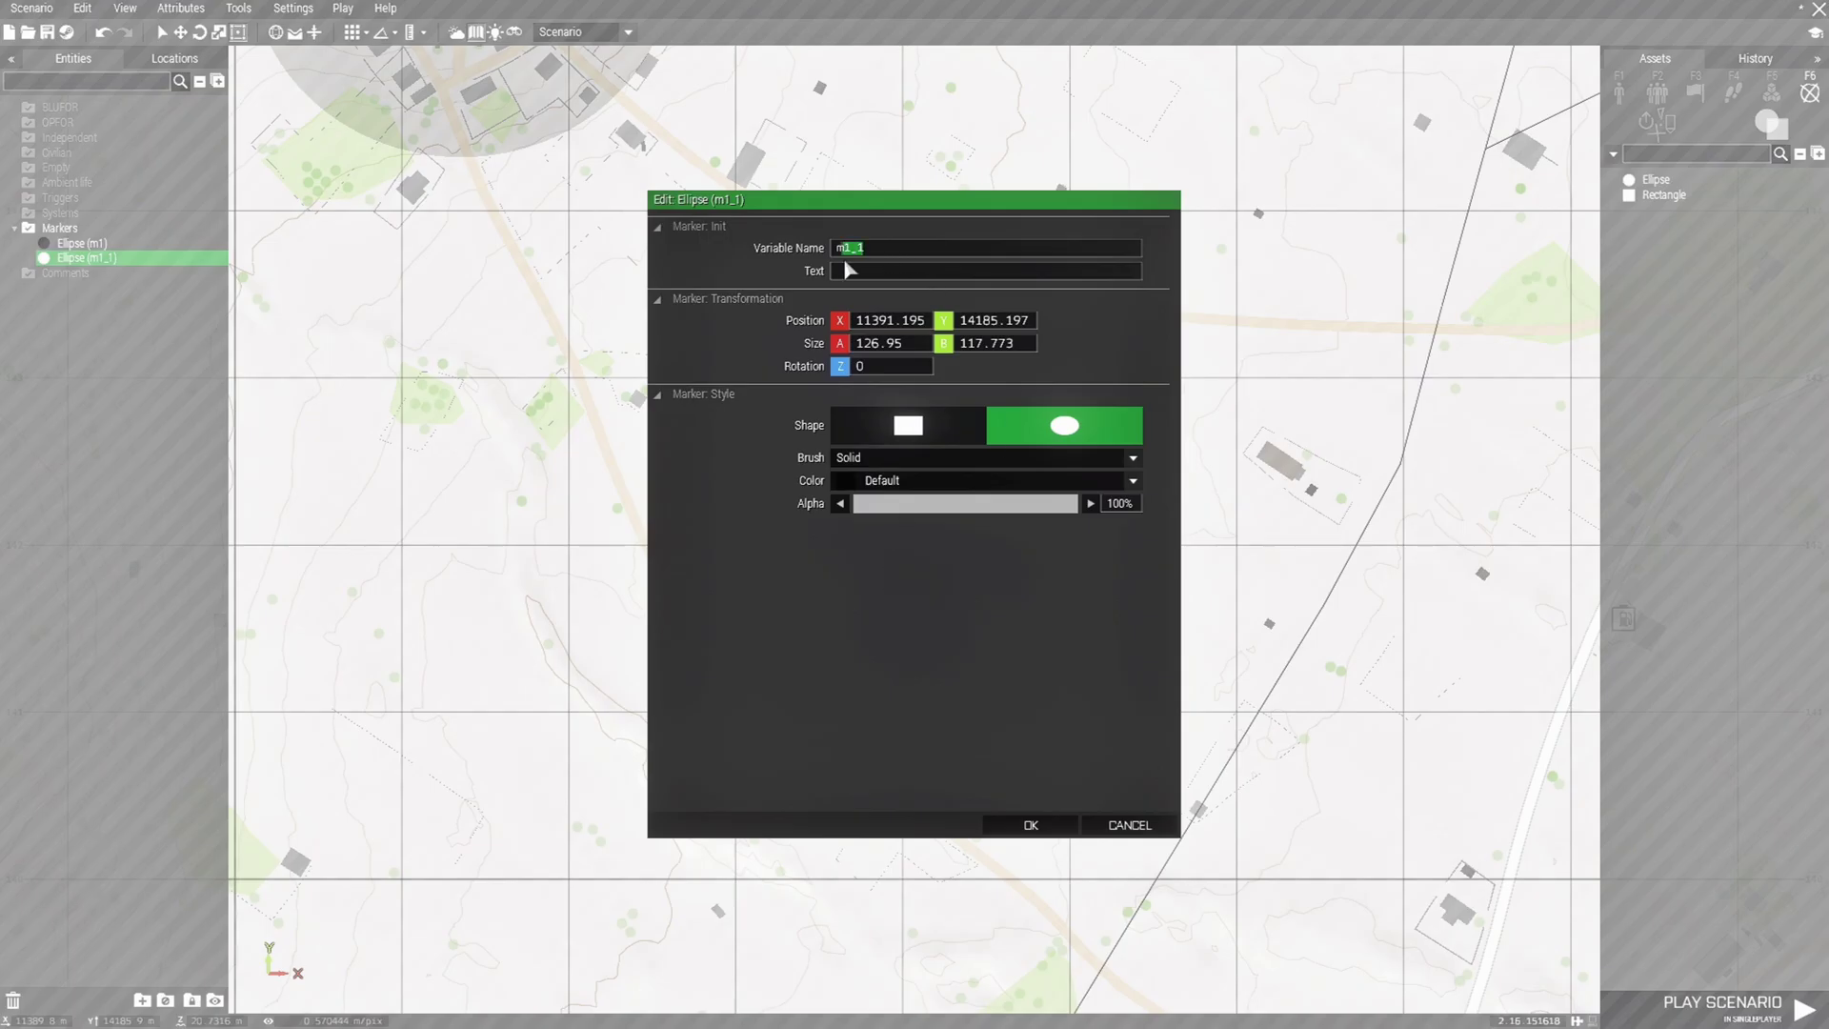
{"action": "type", "text": "2"}
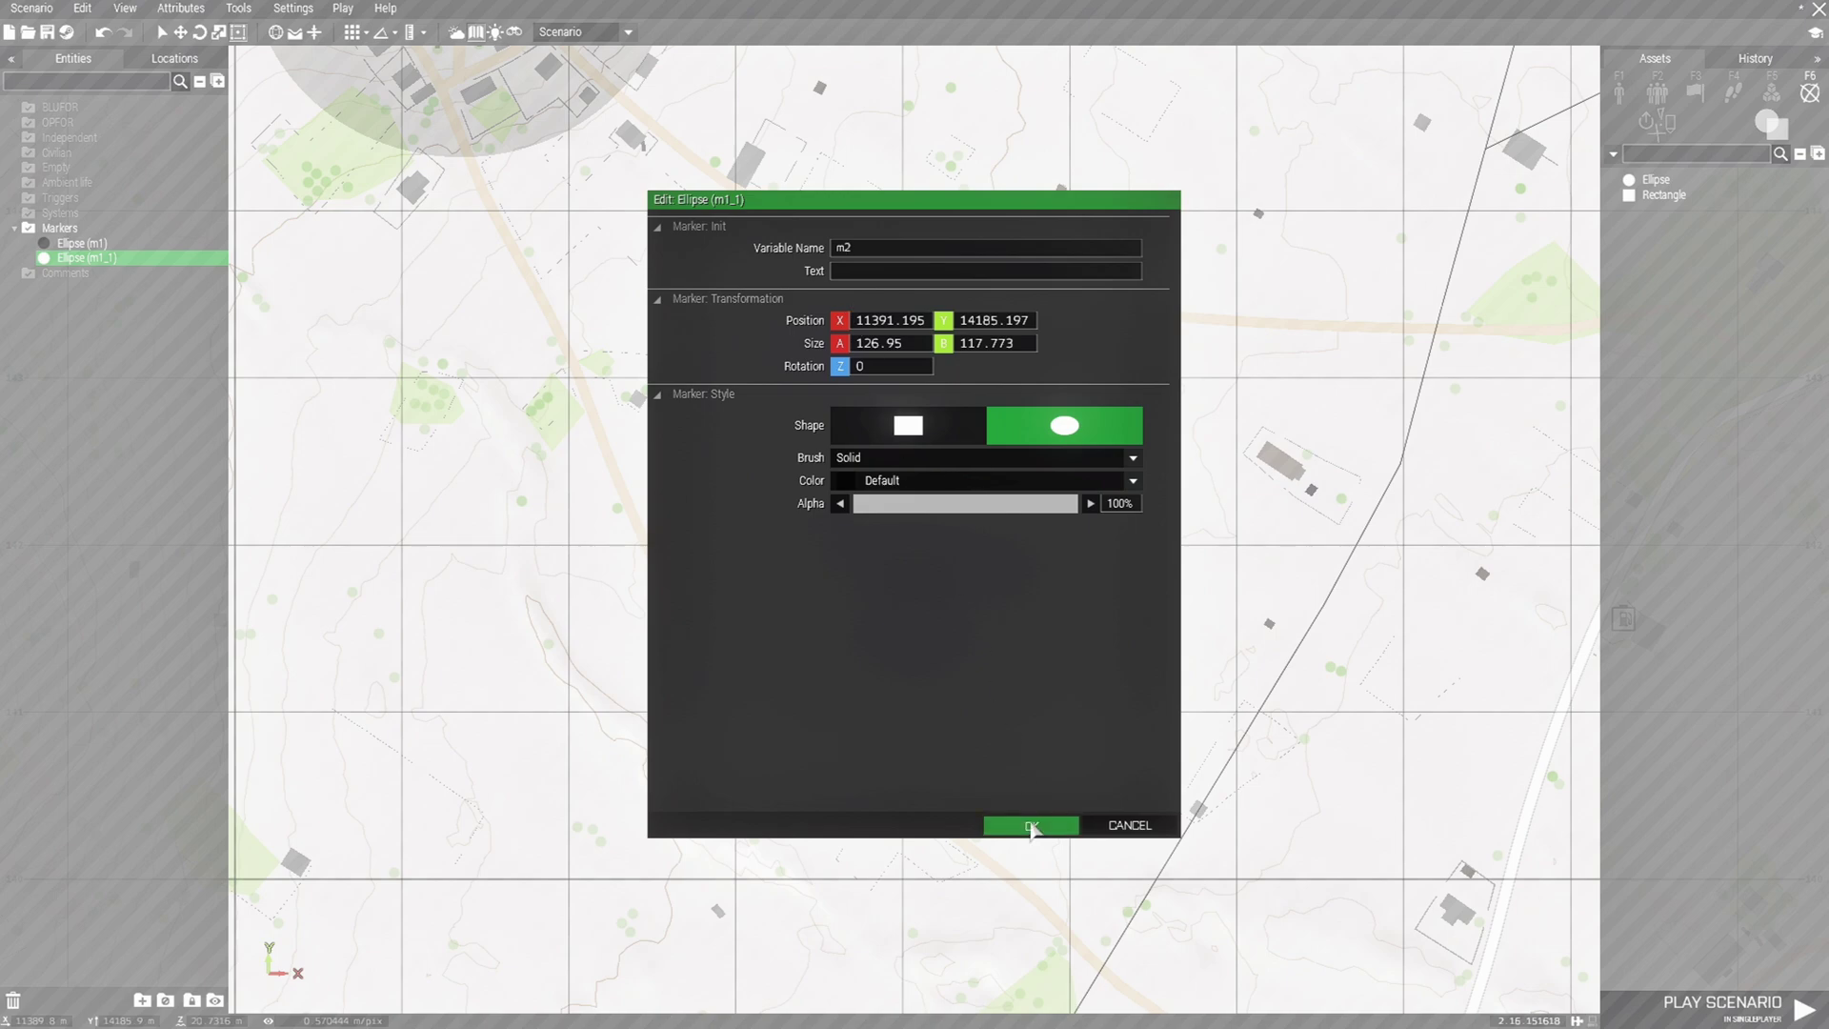
{"action": "left_click", "coordinate": [1031, 825]}
Step: Paste another ellipse copy over Katalaki and name it m3
{"action": "right_click_drag", "start_coordinate": [1024, 850], "coordinate": [815, 503]}
{"action": "scroll", "coordinate": [816, 504], "scroll_direction": "down", "scroll_amount": 3}
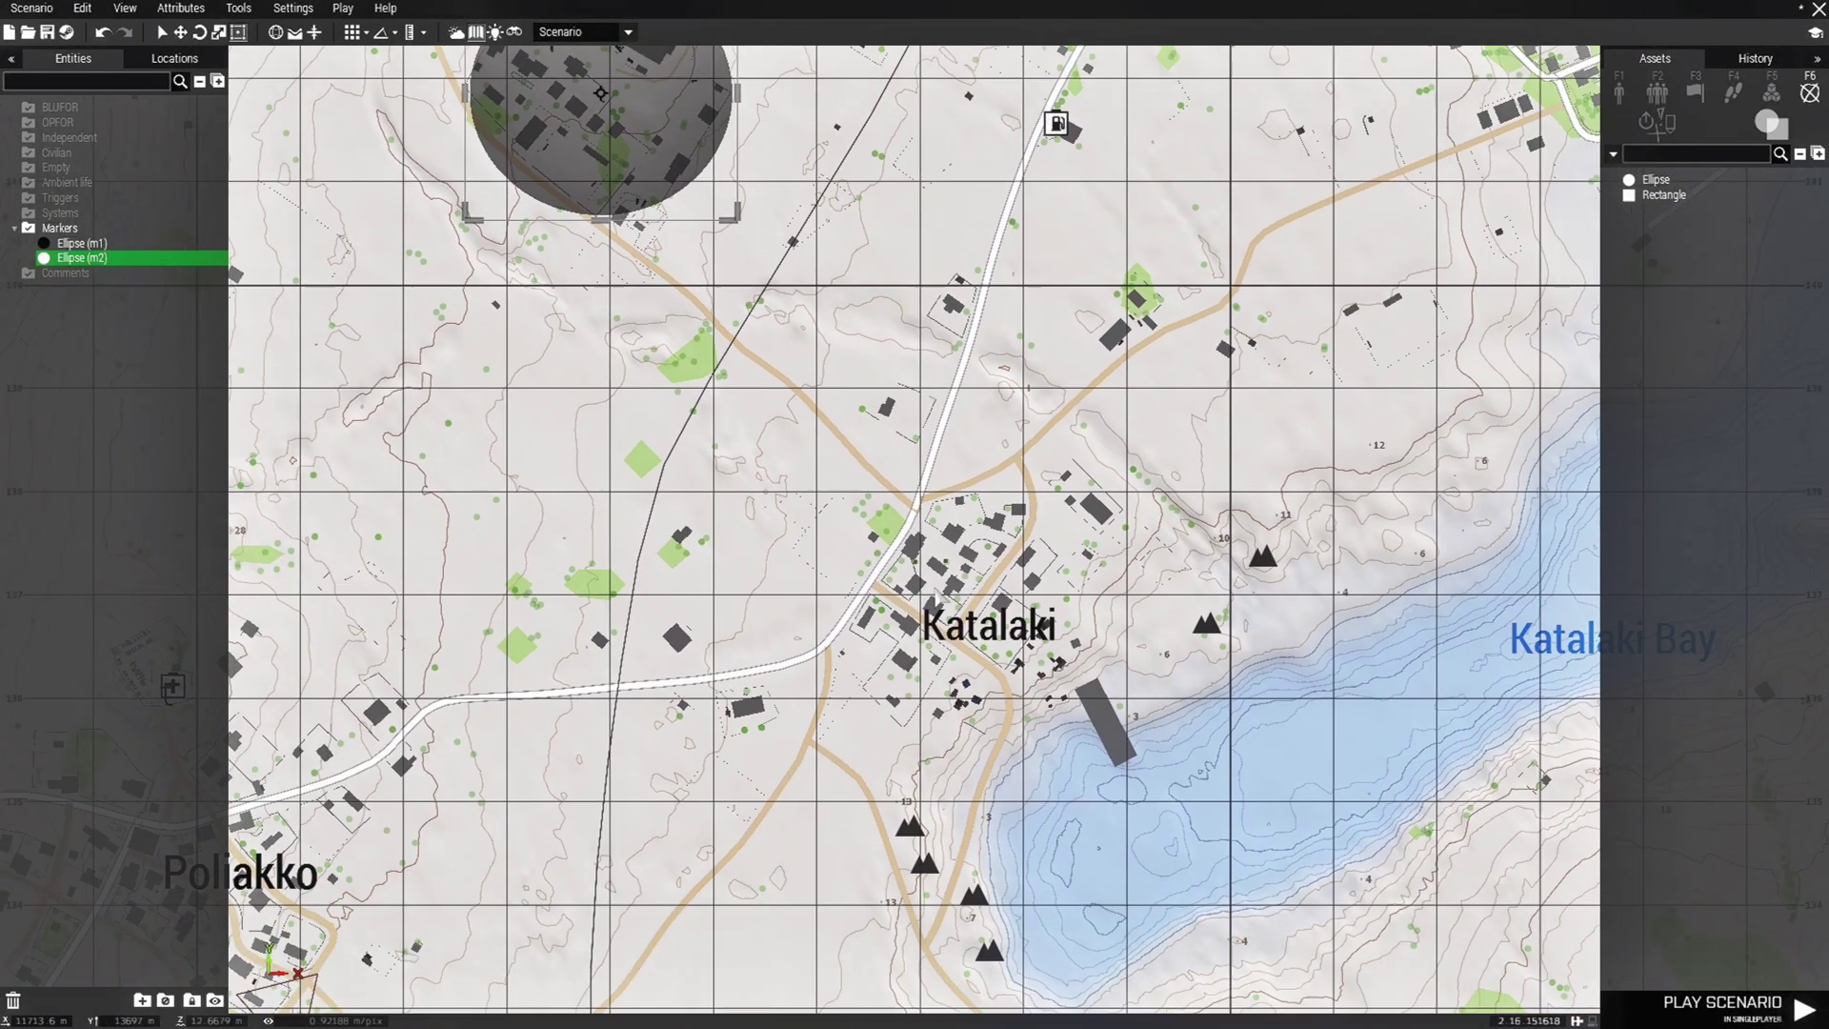
{"action": "scroll", "coordinate": [816, 504], "scroll_direction": "up", "scroll_amount": 3}
{"action": "key", "text": "ctrl+v"}
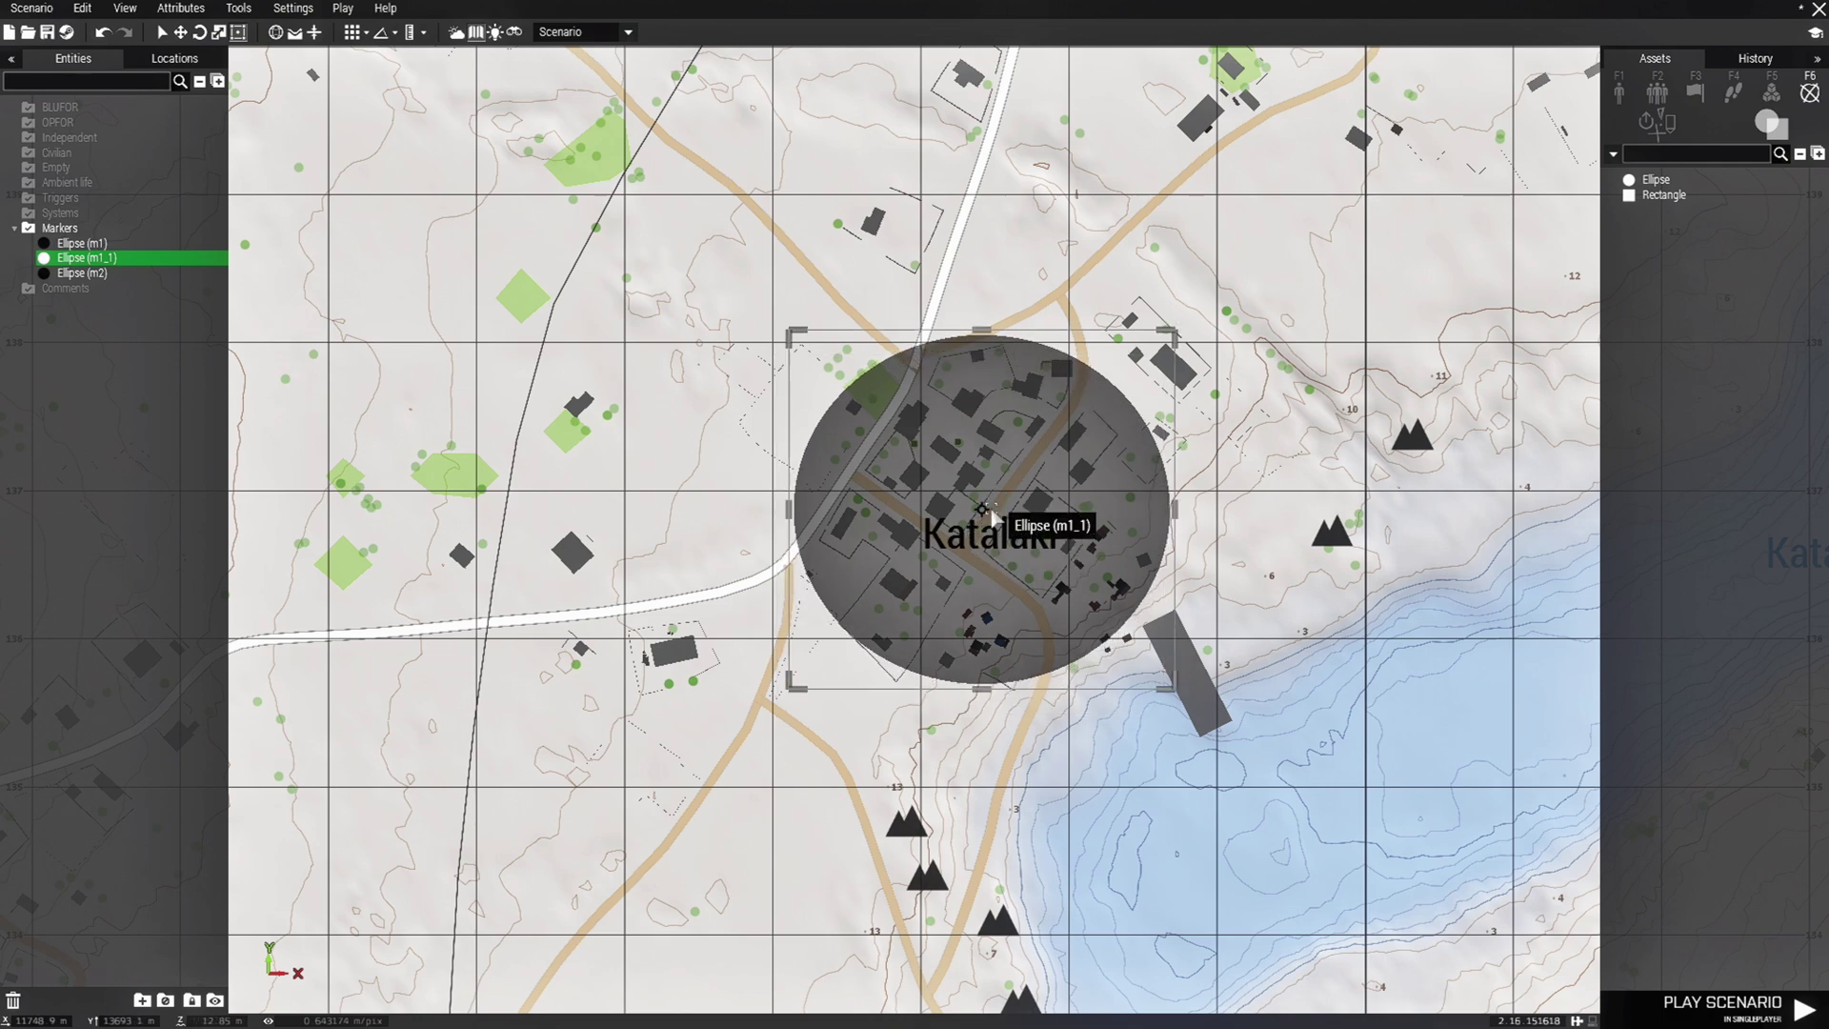
{"action": "double_click", "coordinate": [985, 514]}
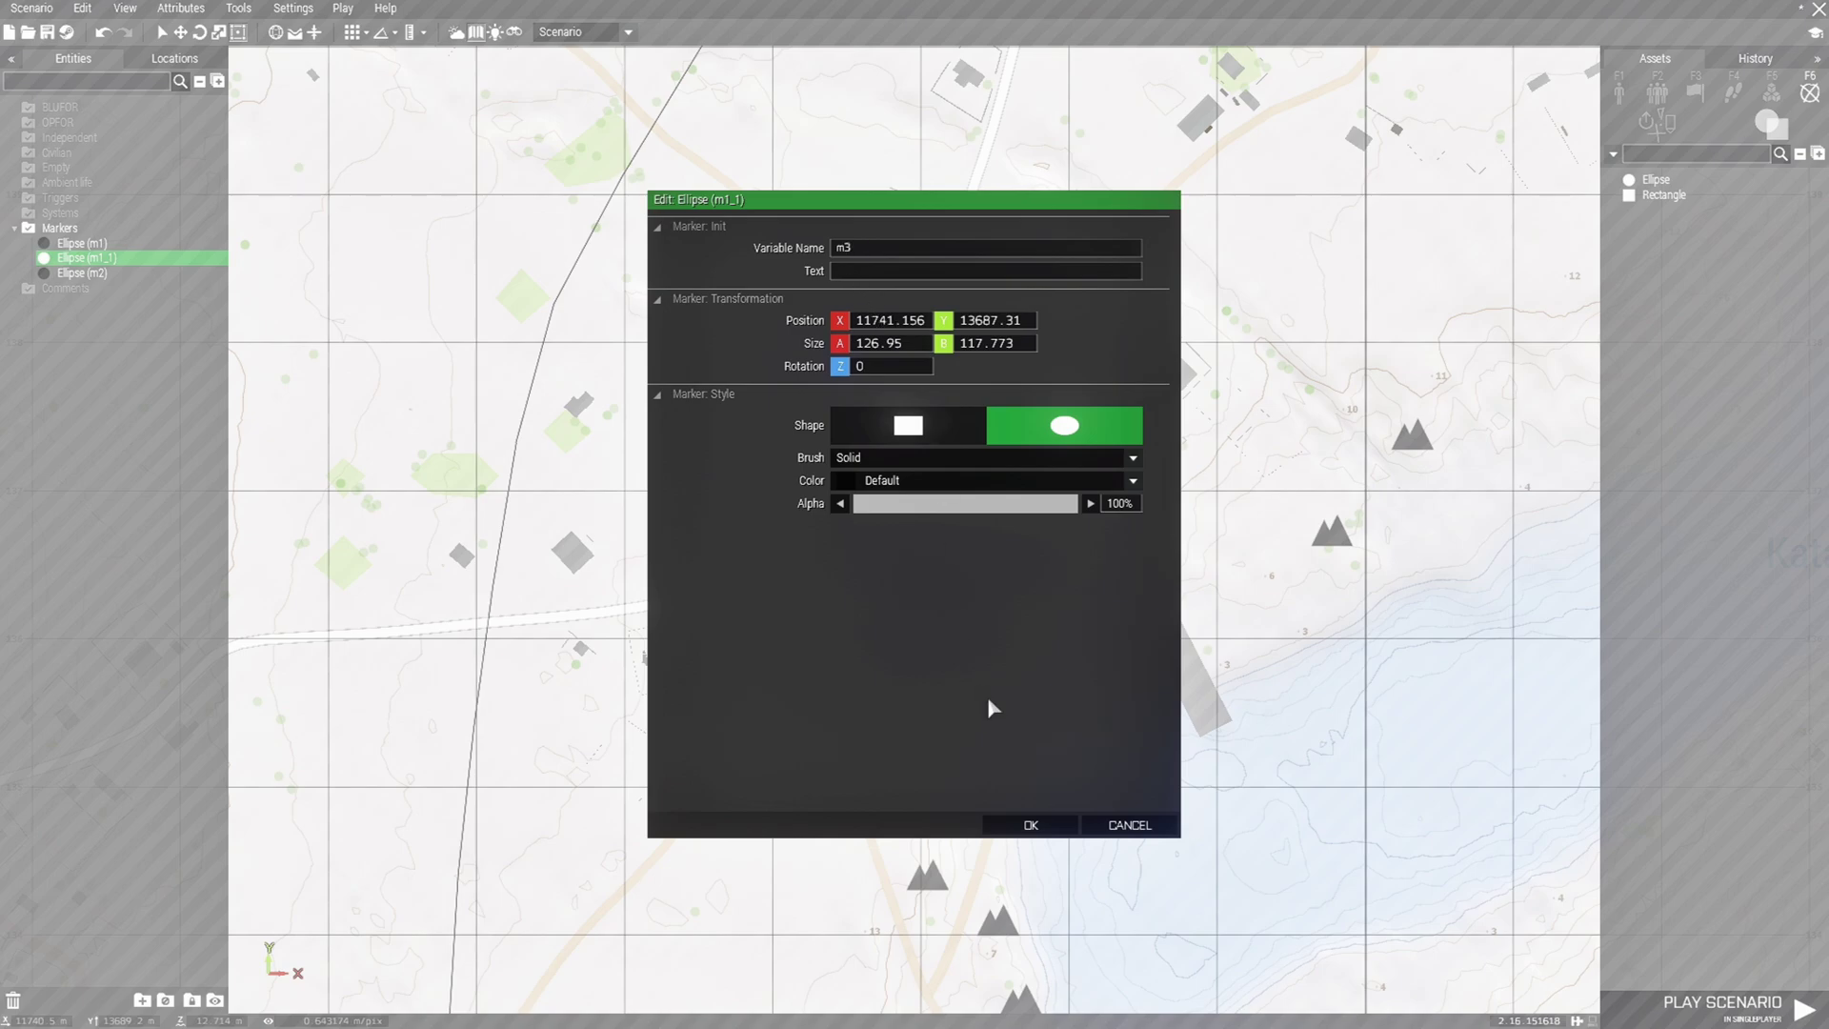
{"action": "left_click", "coordinate": [1031, 824]}
{"action": "scroll", "coordinate": [1031, 825], "scroll_direction": "down", "scroll_amount": 2}
{"action": "right_click_drag", "start_coordinate": [1031, 825], "coordinate": [1374, 515]}
{"action": "scroll", "coordinate": [943, 583], "scroll_direction": "down", "scroll_amount": 3}
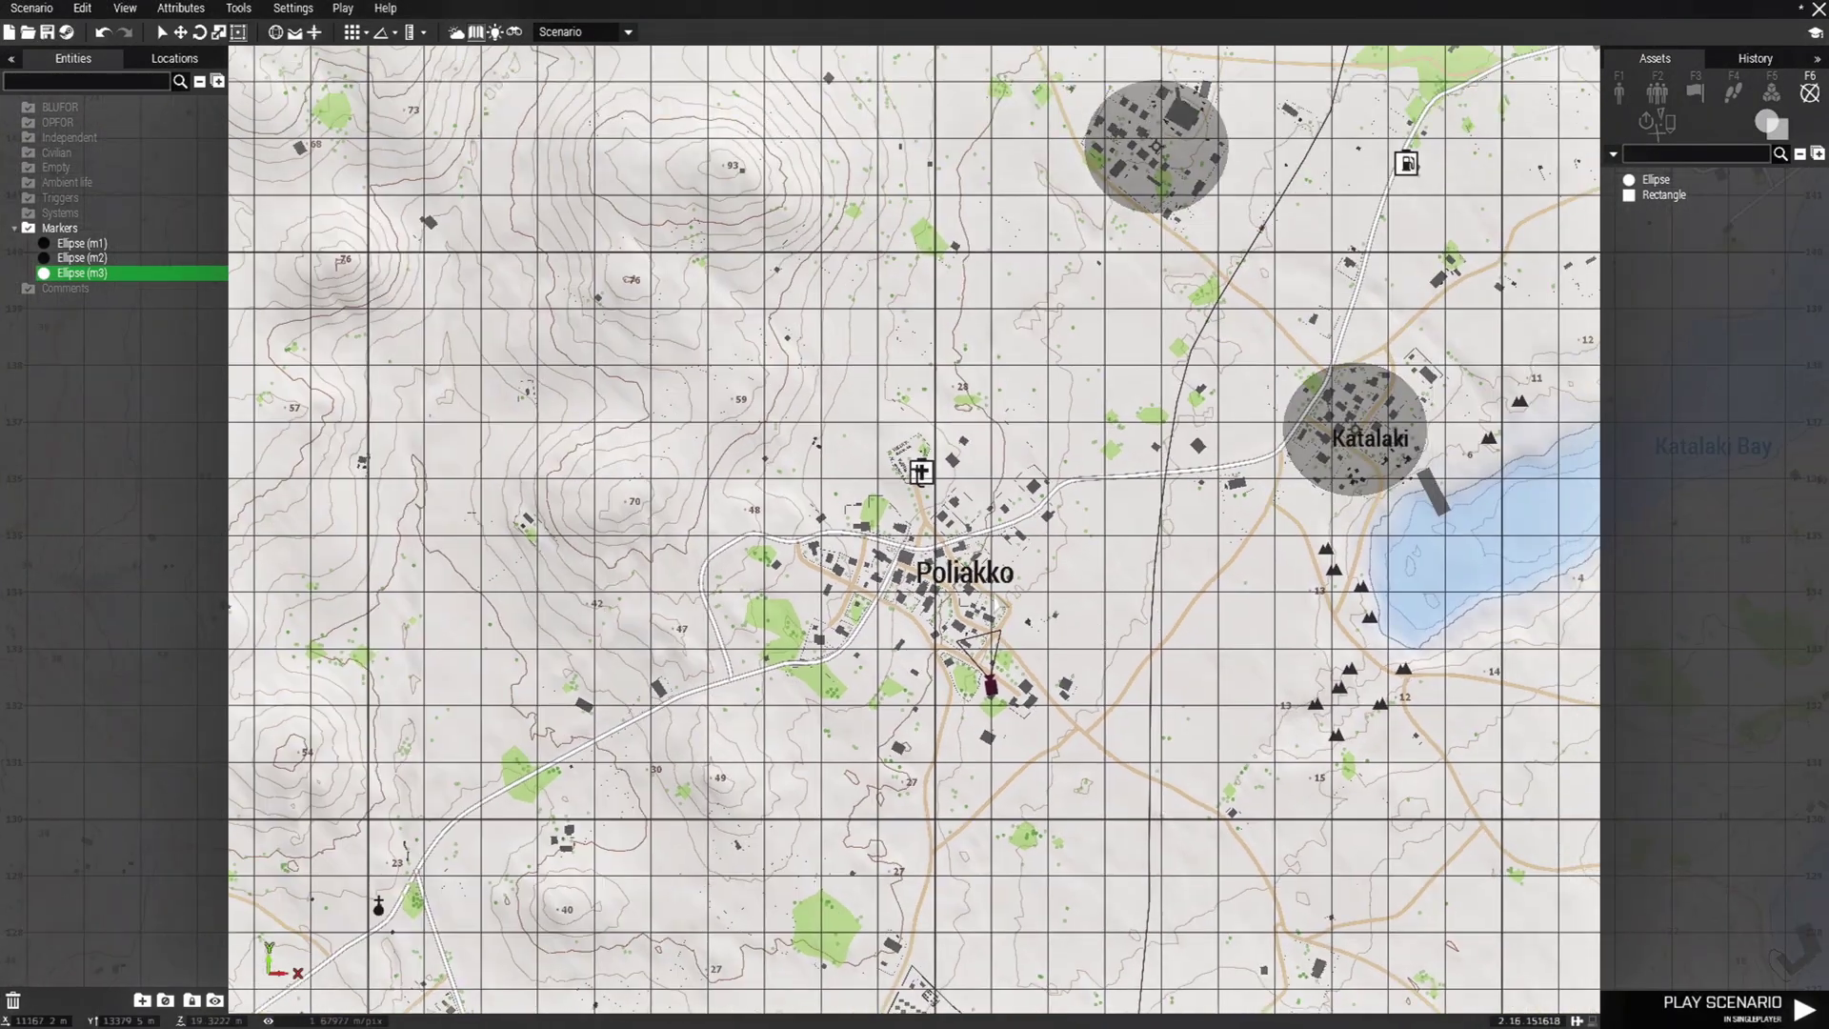
{"action": "left_click", "coordinate": [943, 583]}
{"action": "scroll", "coordinate": [943, 583], "scroll_direction": "up", "scroll_amount": 5}
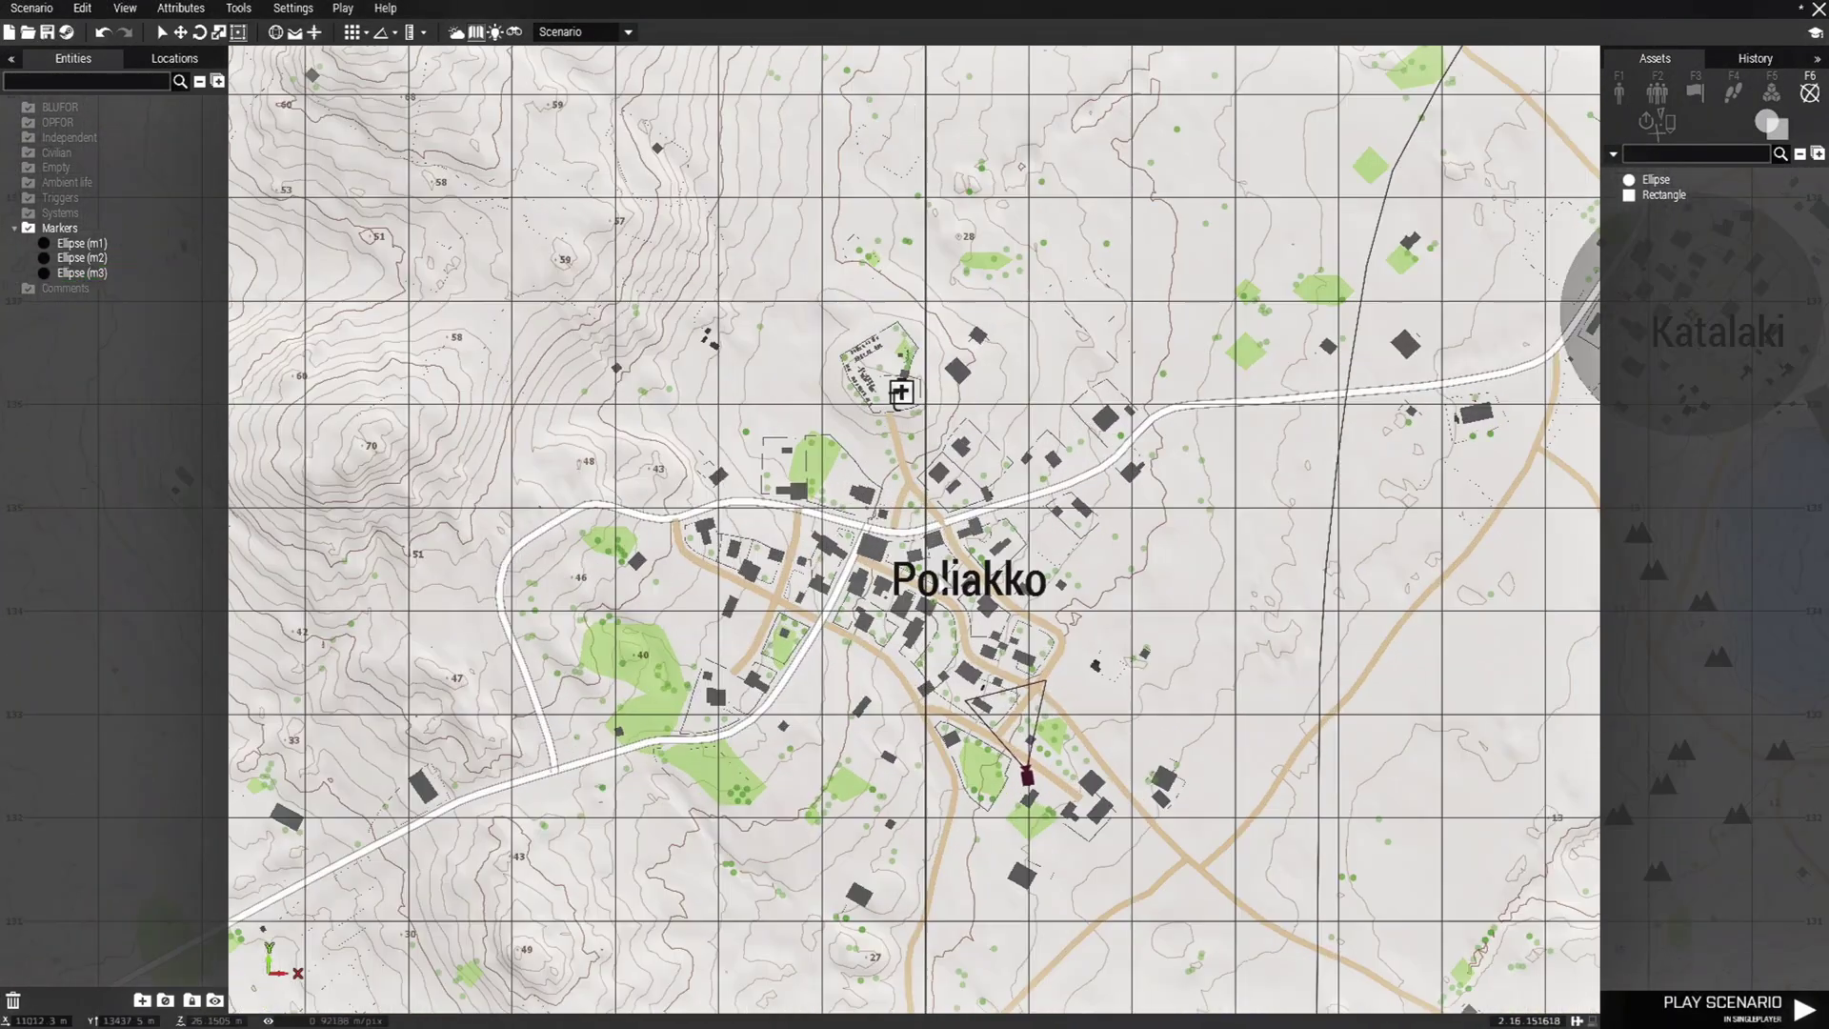
Step: Paste an ellipse on Poliakko and enlarge it to cover the village
{"action": "scroll", "coordinate": [943, 583], "scroll_direction": "up", "scroll_amount": 1}
{"action": "key", "text": "ctrl+v"}
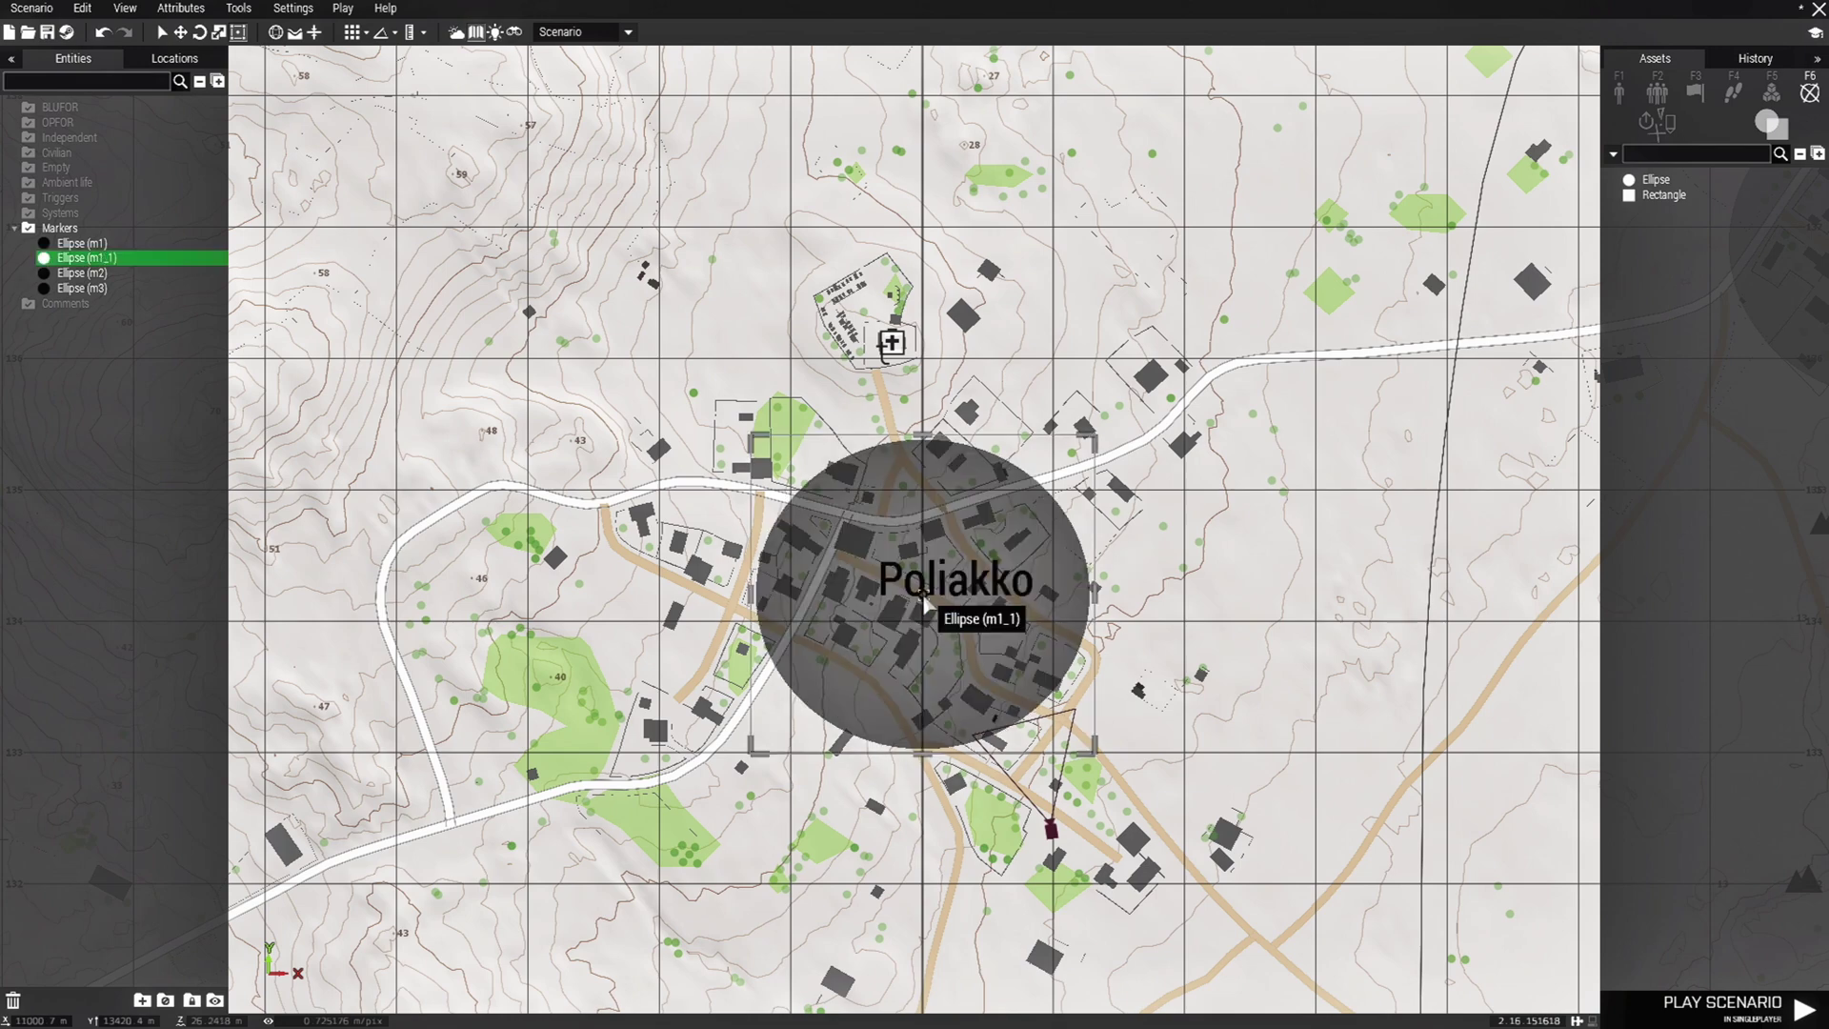
{"action": "mouse_move", "coordinate": [923, 592]}
{"action": "left_mouse_down"}
{"action": "mouse_move", "coordinate": [920, 557]}
{"action": "mouse_move", "coordinate": [922, 584]}
{"action": "left_mouse_up"}
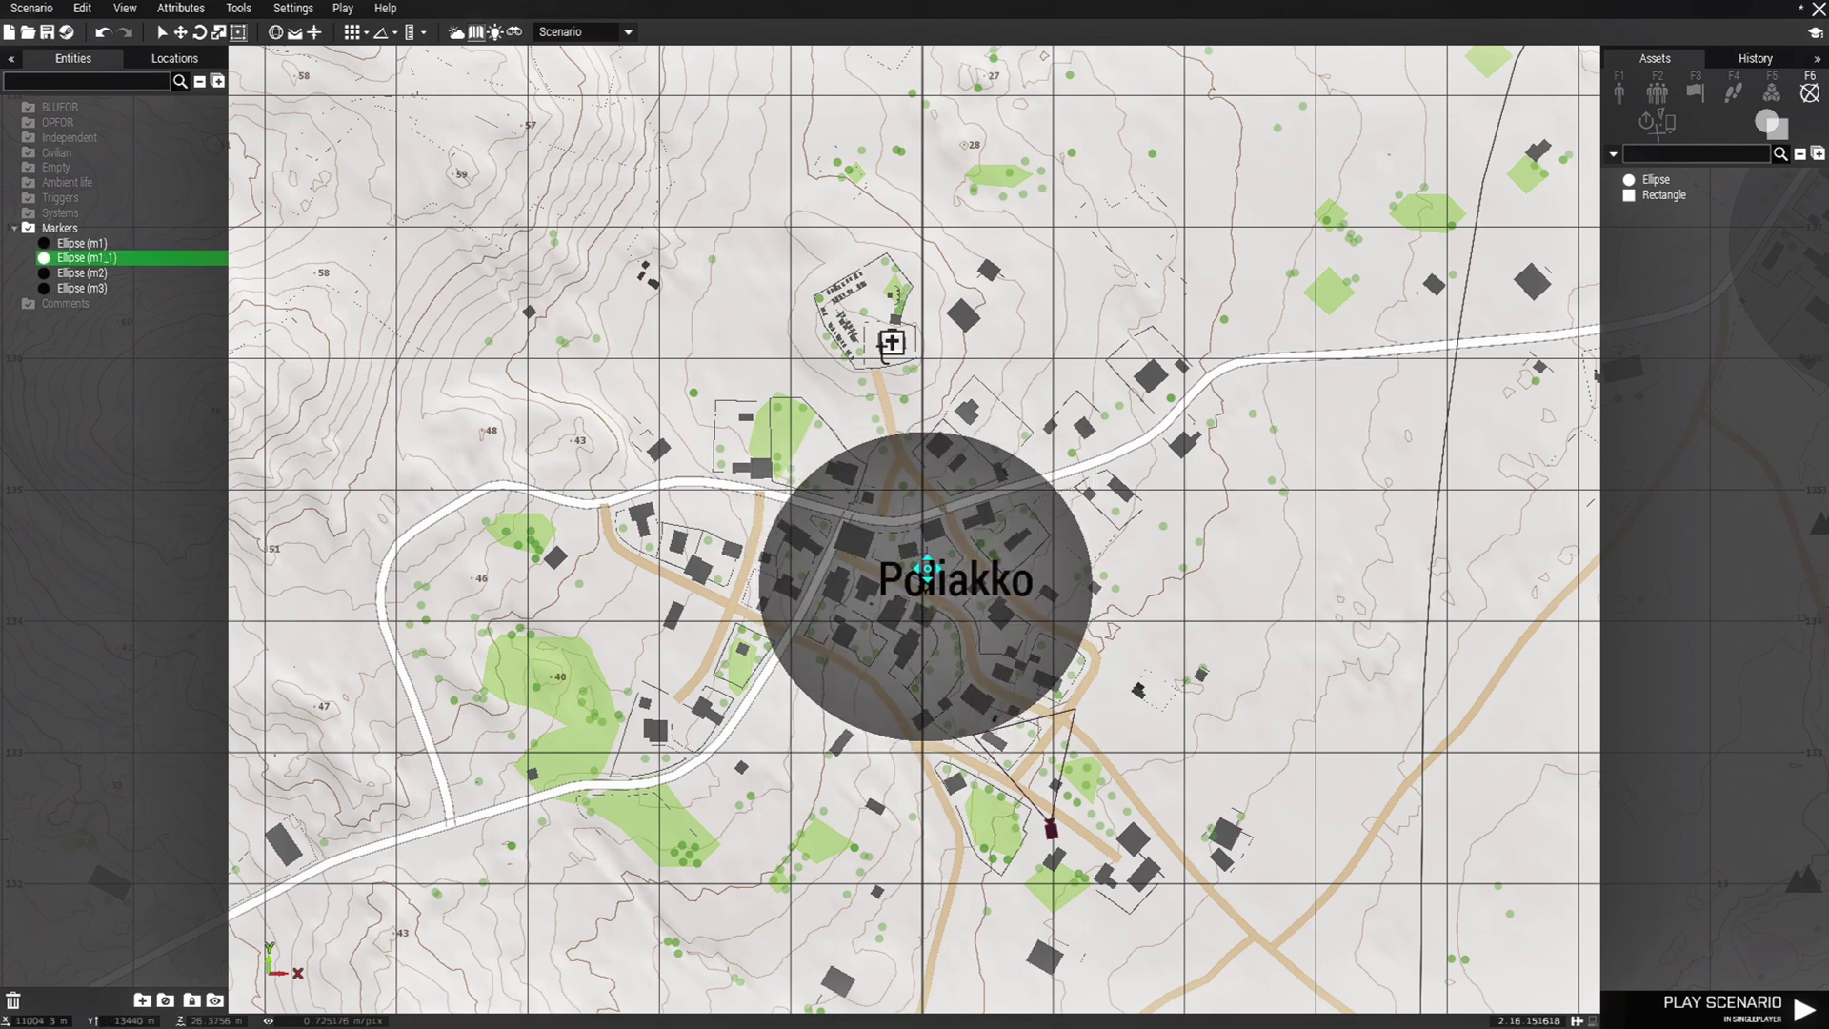
{"action": "mouse_move", "coordinate": [755, 430]}
{"action": "left_mouse_down"}
{"action": "mouse_move", "coordinate": [684, 400]}
{"action": "mouse_move", "coordinate": [651, 303]}
{"action": "left_mouse_up"}
{"action": "mouse_move", "coordinate": [1086, 741]}
{"action": "left_mouse_down"}
{"action": "mouse_move", "coordinate": [1139, 809]}
{"action": "mouse_move", "coordinate": [1248, 869]}
{"action": "left_mouse_up"}
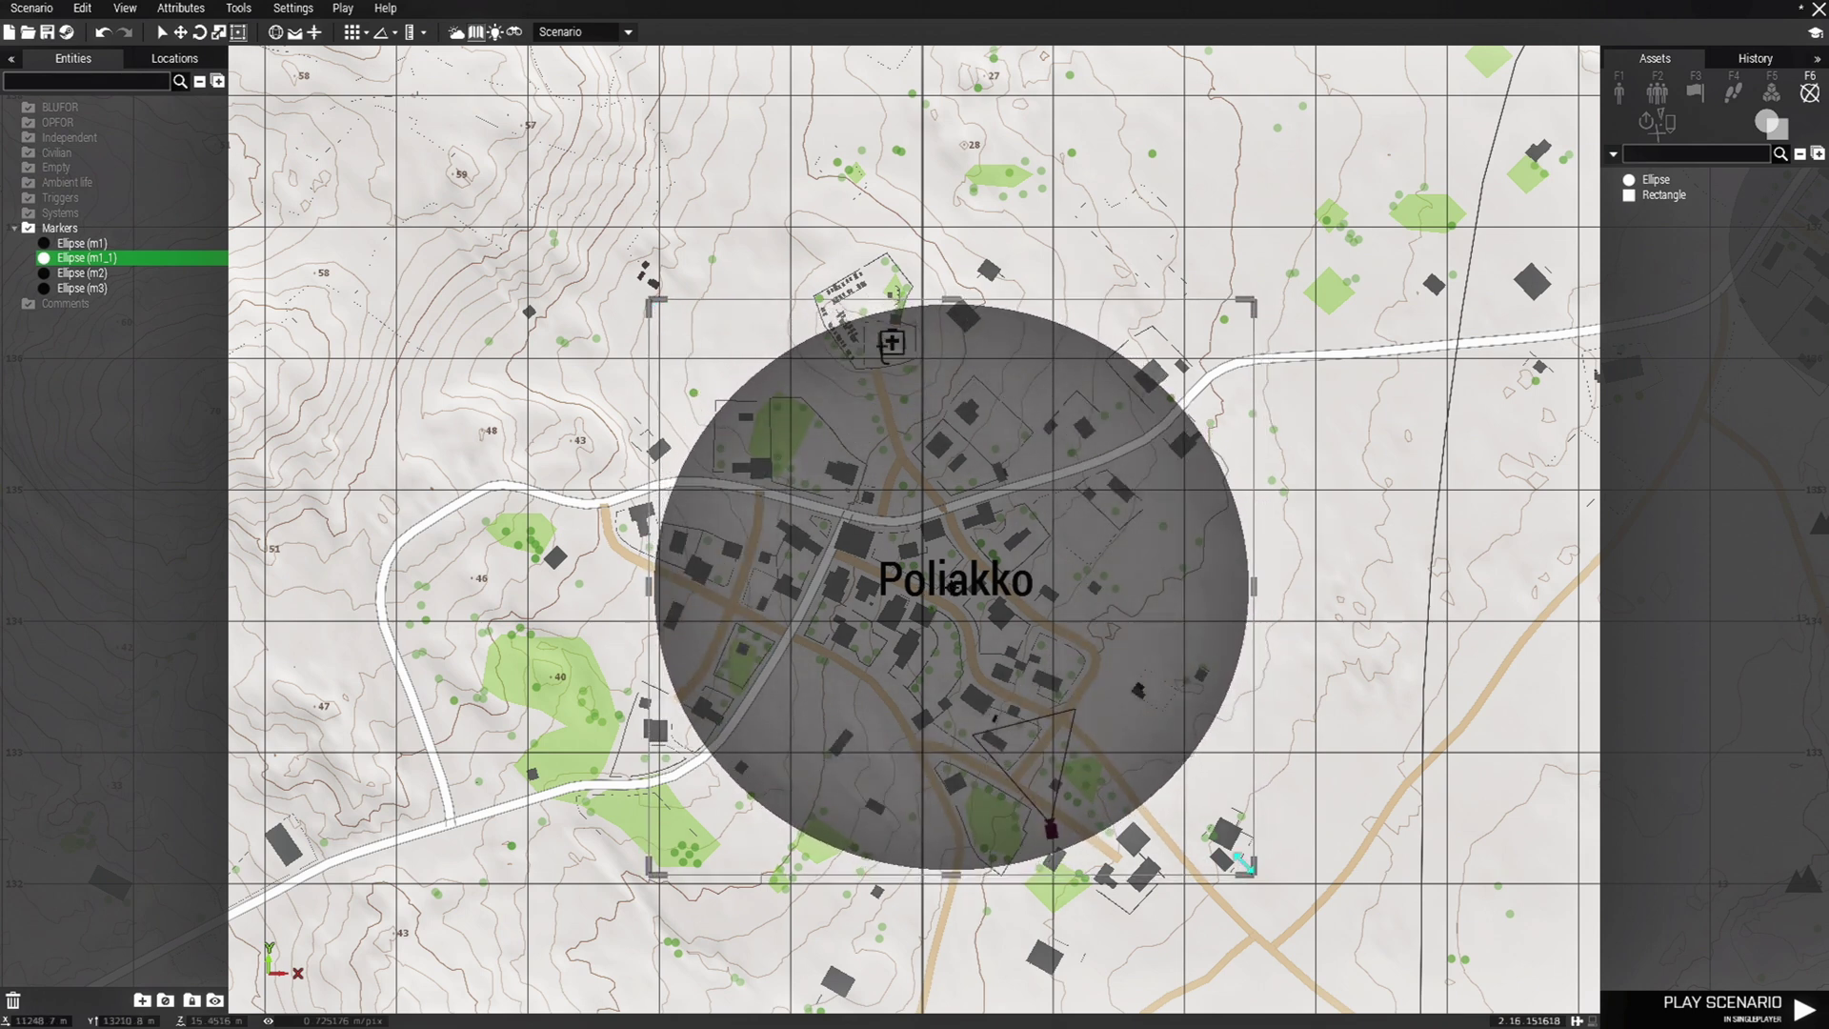
Step: Give the Poliakko ellipse the variable name m4
{"action": "double_click", "coordinate": [947, 585]}
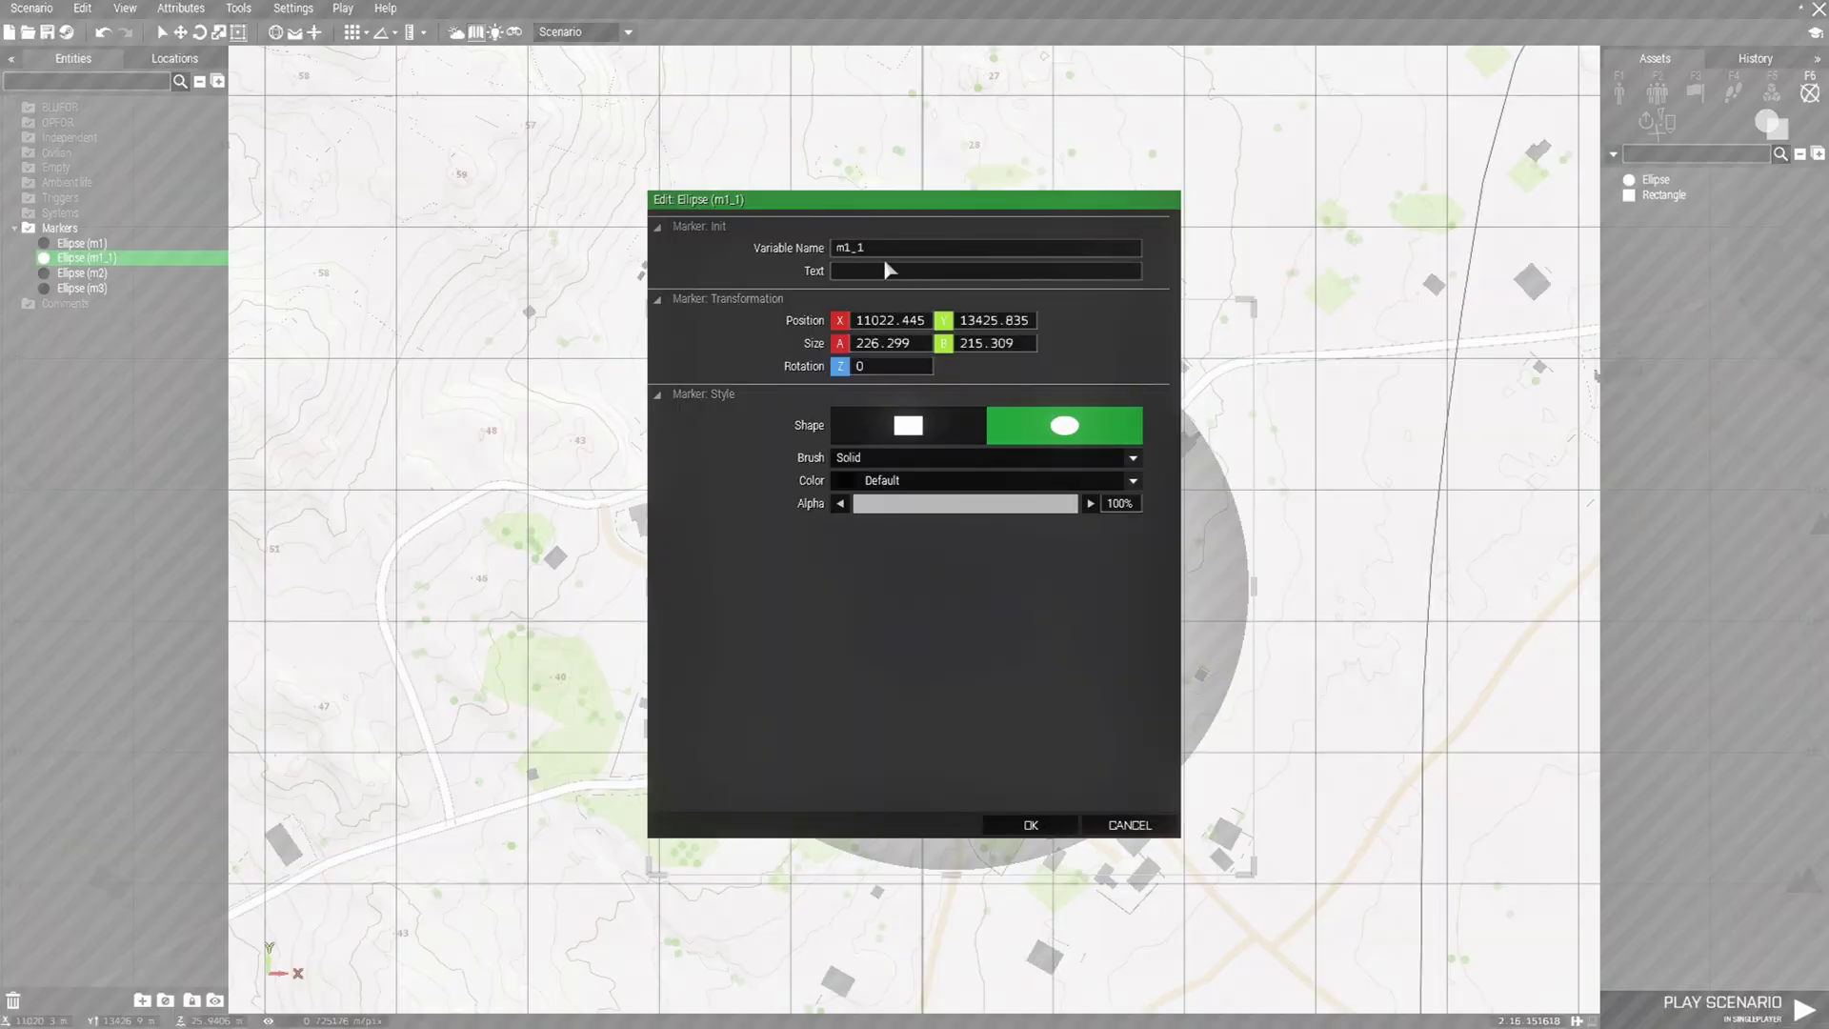
{"action": "type", "text": "m4"}
{"action": "left_click", "coordinate": [1031, 825]}
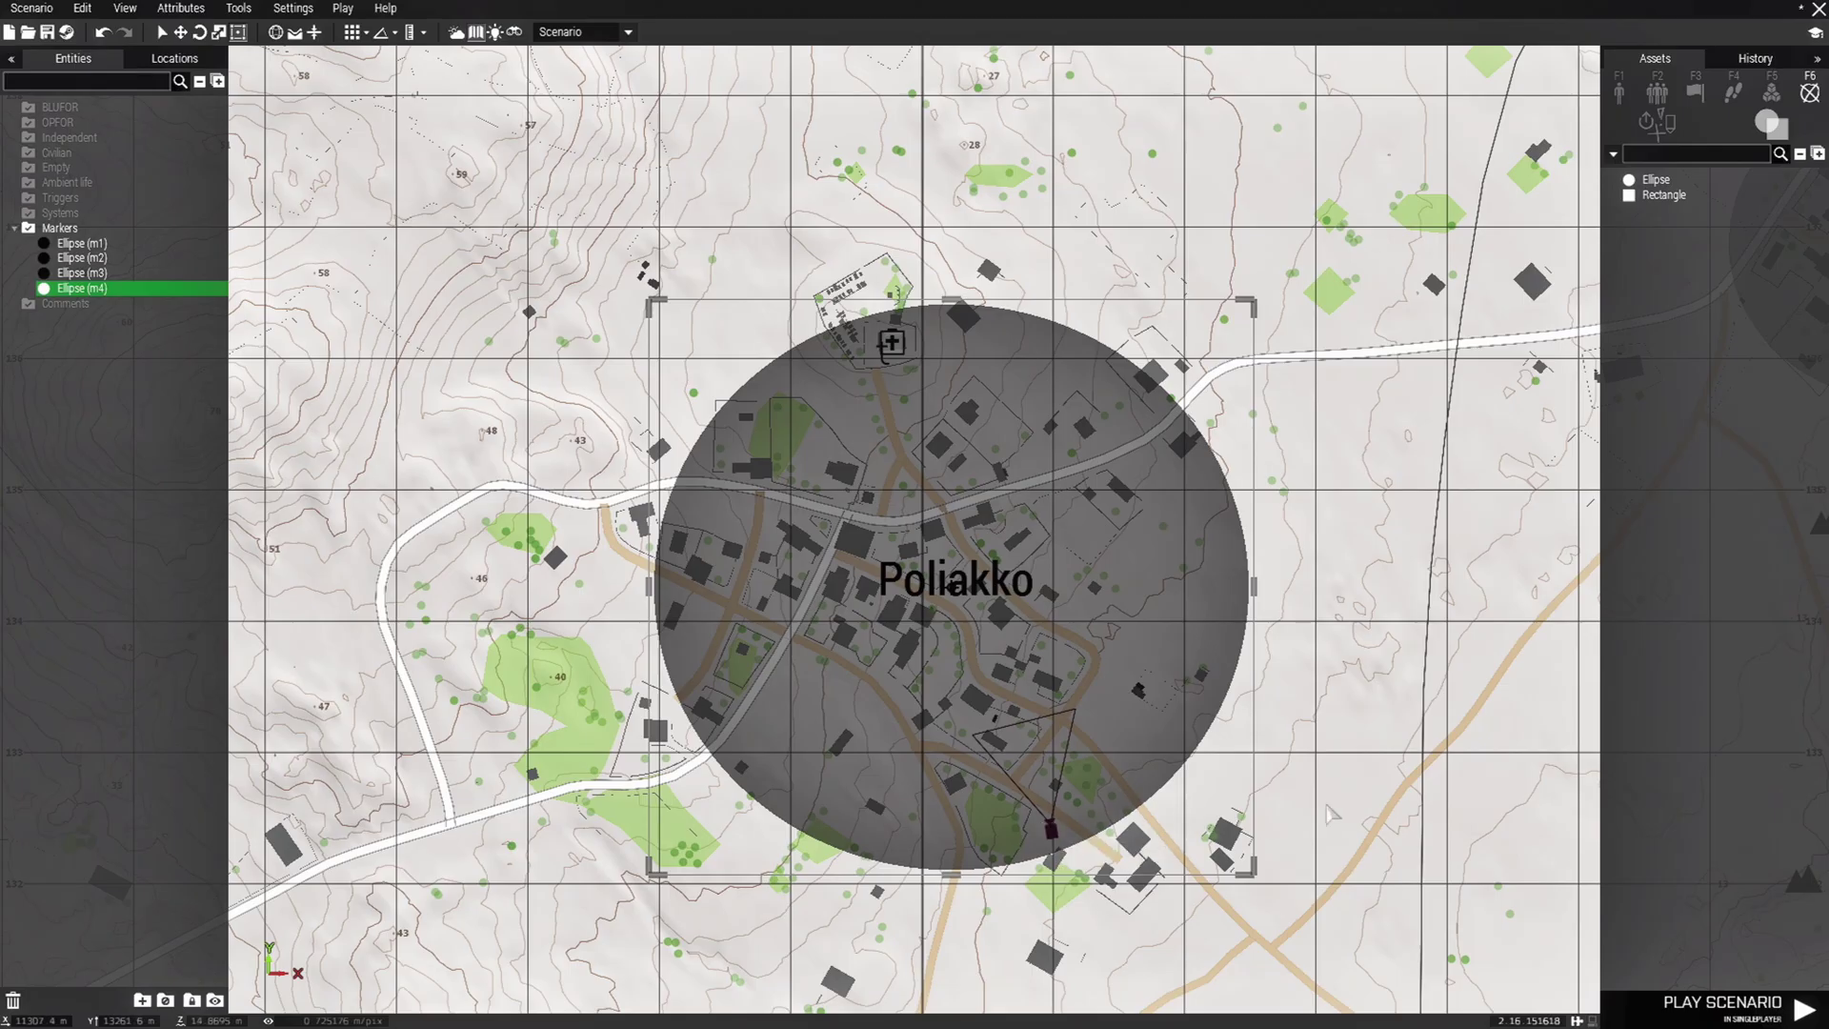
{"action": "left_click", "coordinate": [1072, 843]}
{"action": "scroll", "coordinate": [1067, 803], "scroll_direction": "up", "scroll_amount": 3}
{"action": "scroll", "coordinate": [1067, 802], "scroll_direction": "down", "scroll_amount": 3}
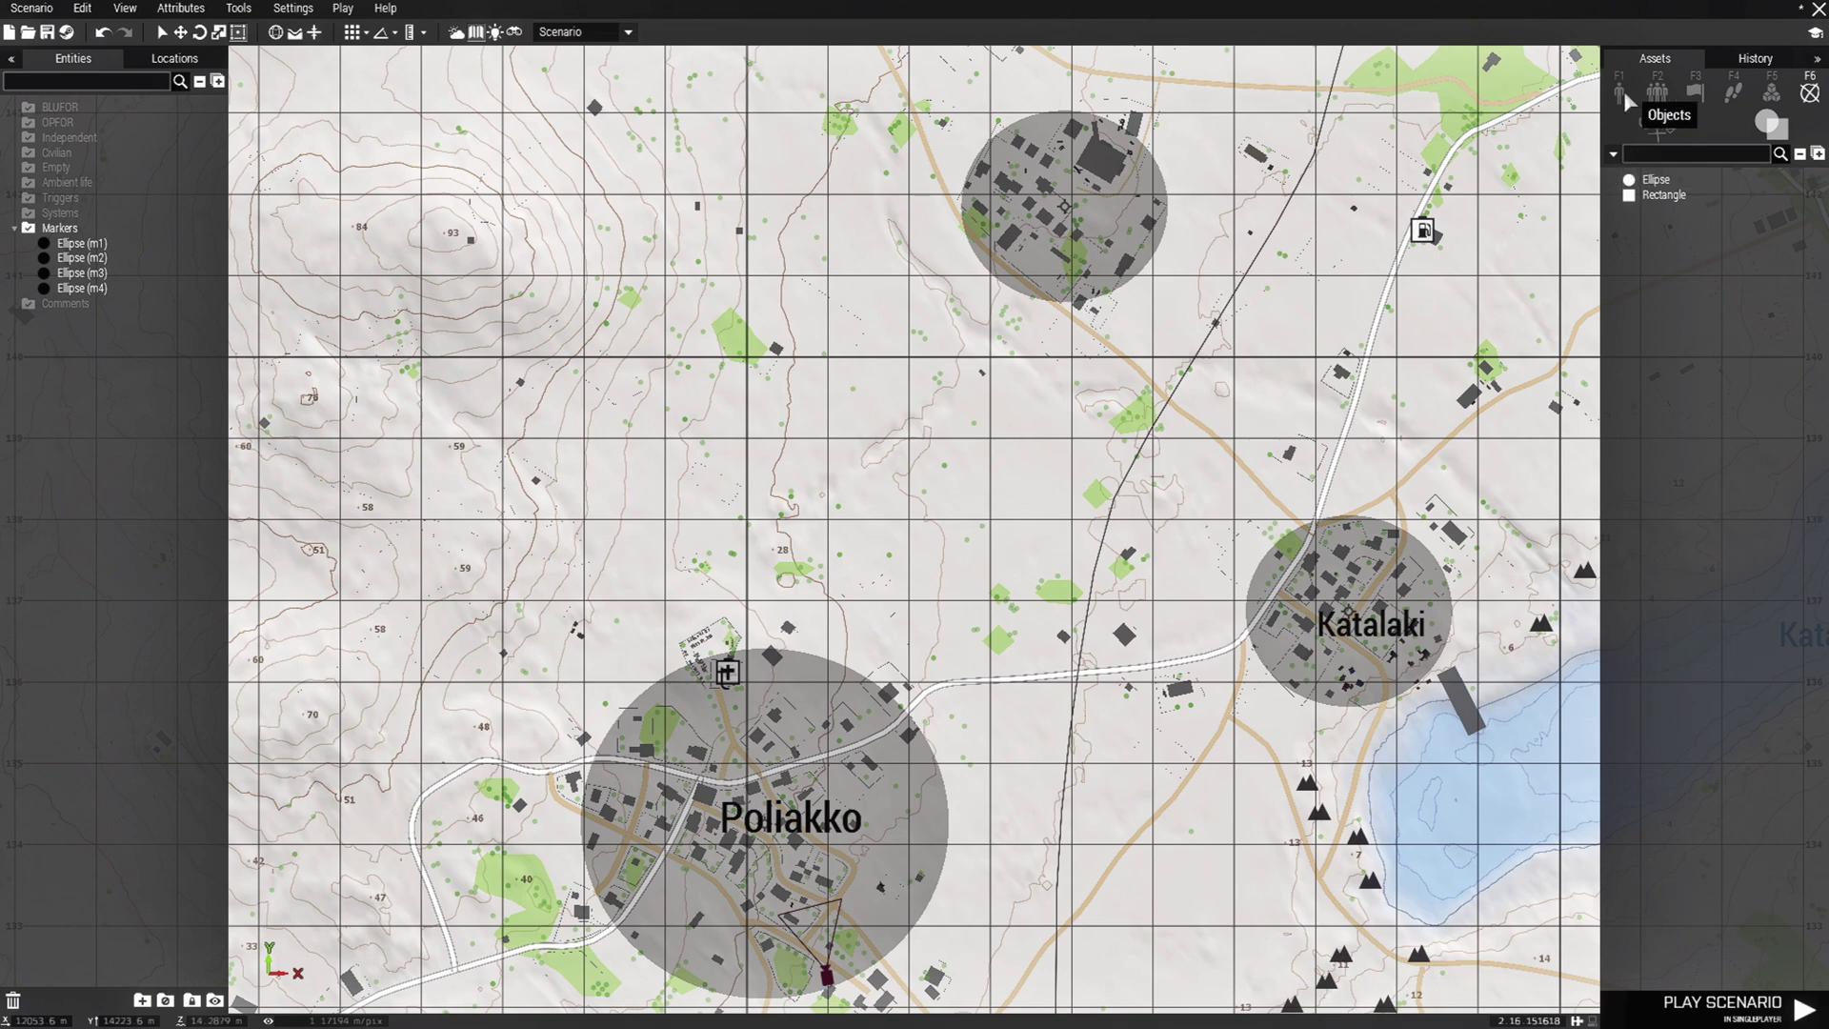
{"action": "left_click", "coordinate": [1657, 92]}
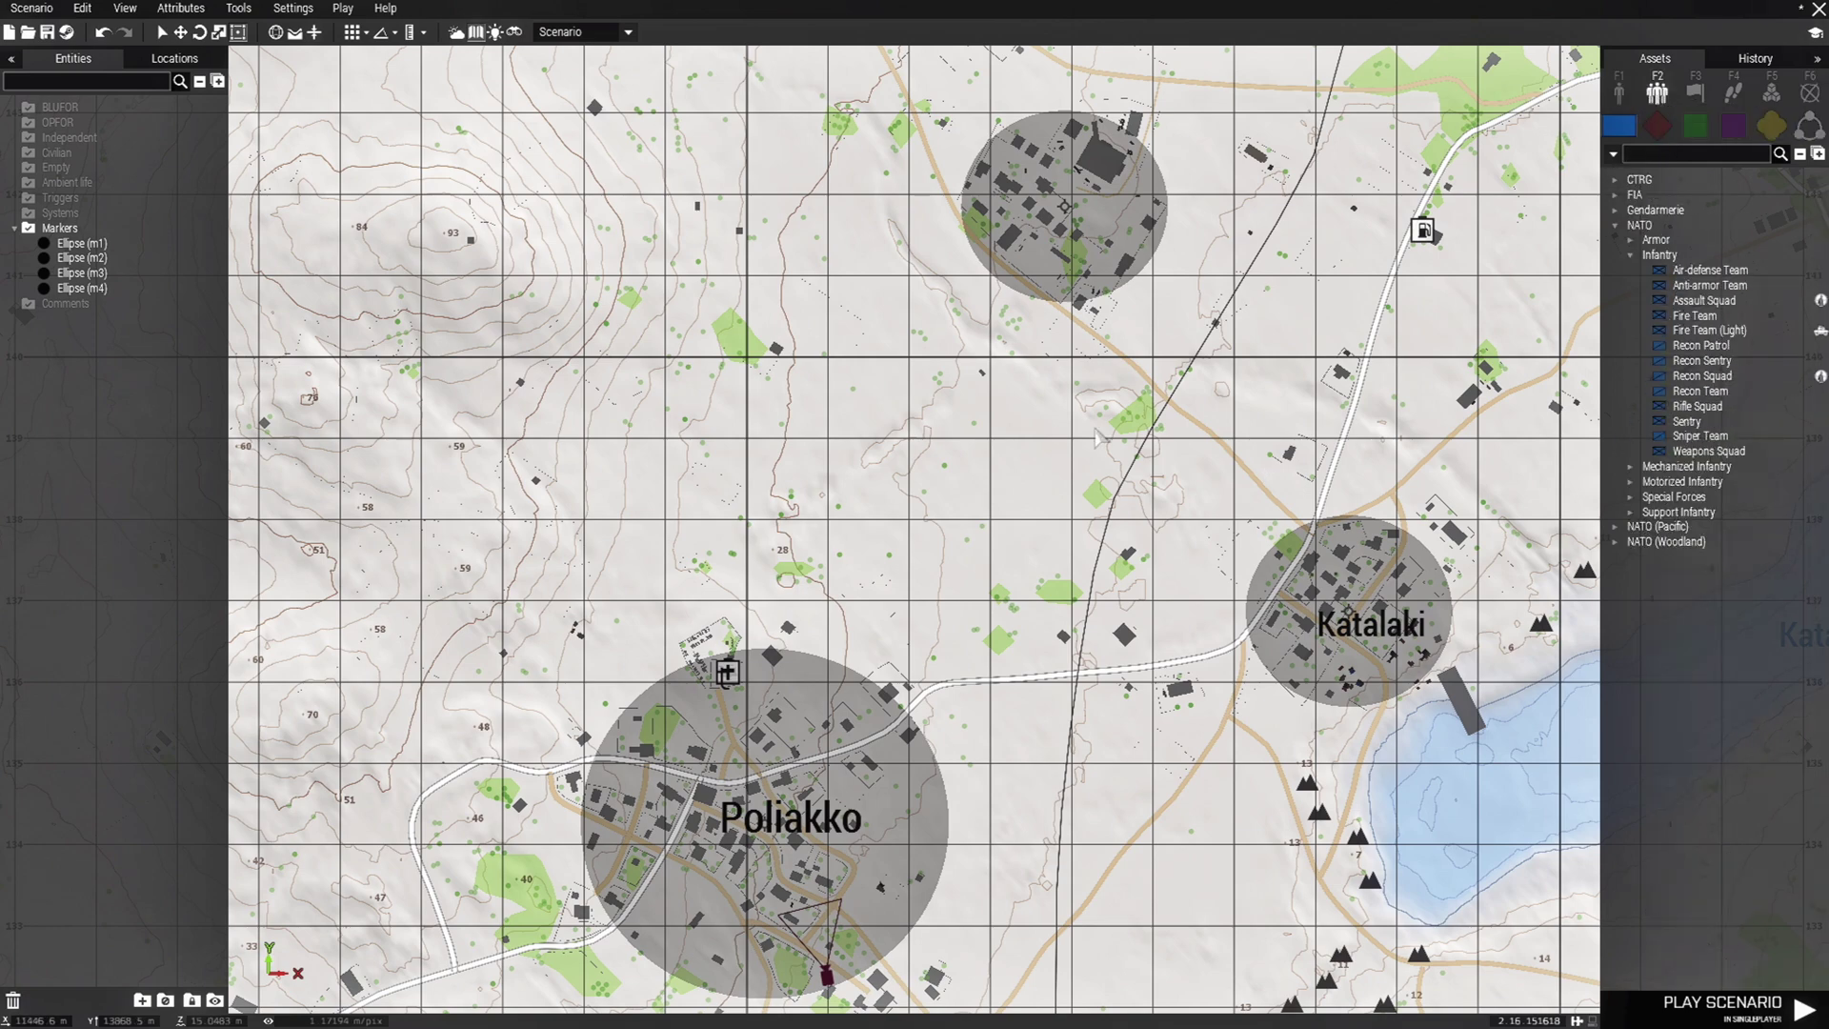
Step: Place a NATO Rifle Squad as BLUFOR Alpha 1-1 on the hillside north of Alikampos
{"action": "right_click_drag", "start_coordinate": [1093, 429], "coordinate": [1044, 667]}
{"action": "scroll", "coordinate": [1045, 666], "scroll_direction": "down", "scroll_amount": 3}
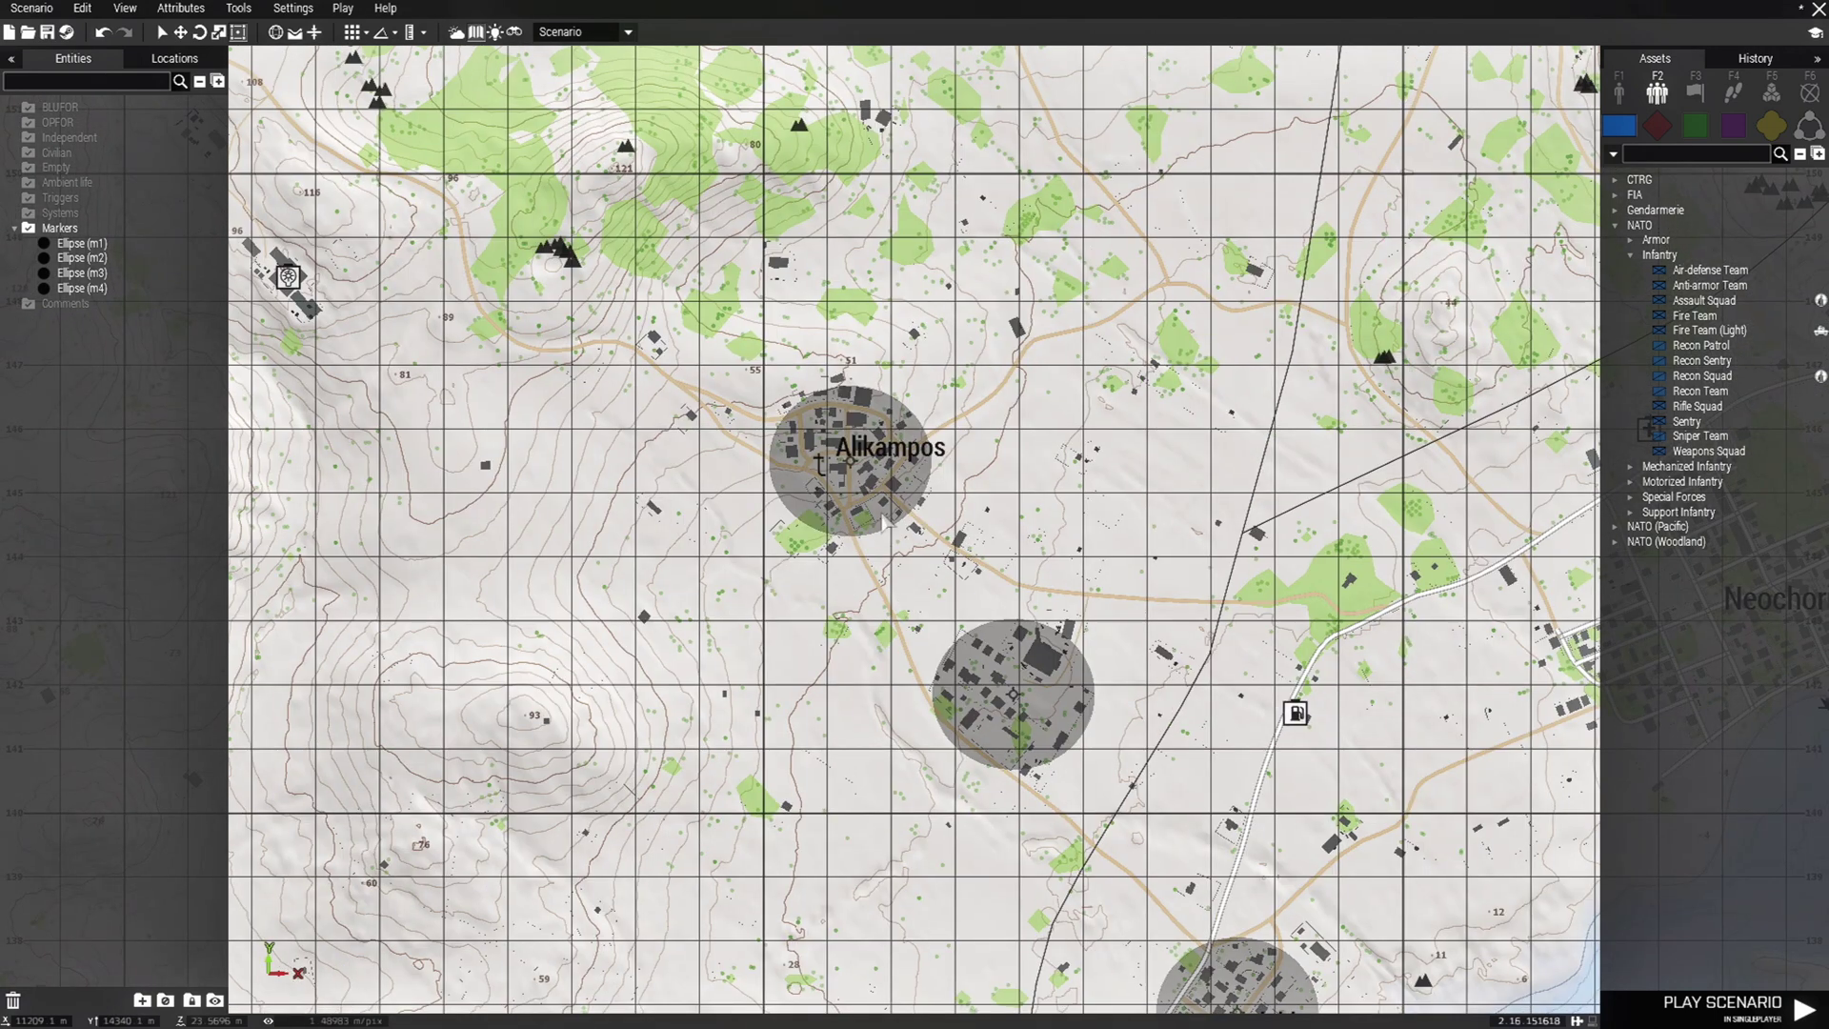
{"action": "right_click_drag", "start_coordinate": [895, 560], "coordinate": [815, 228]}
{"action": "right_click_drag", "start_coordinate": [1017, 474], "coordinate": [940, 827]}
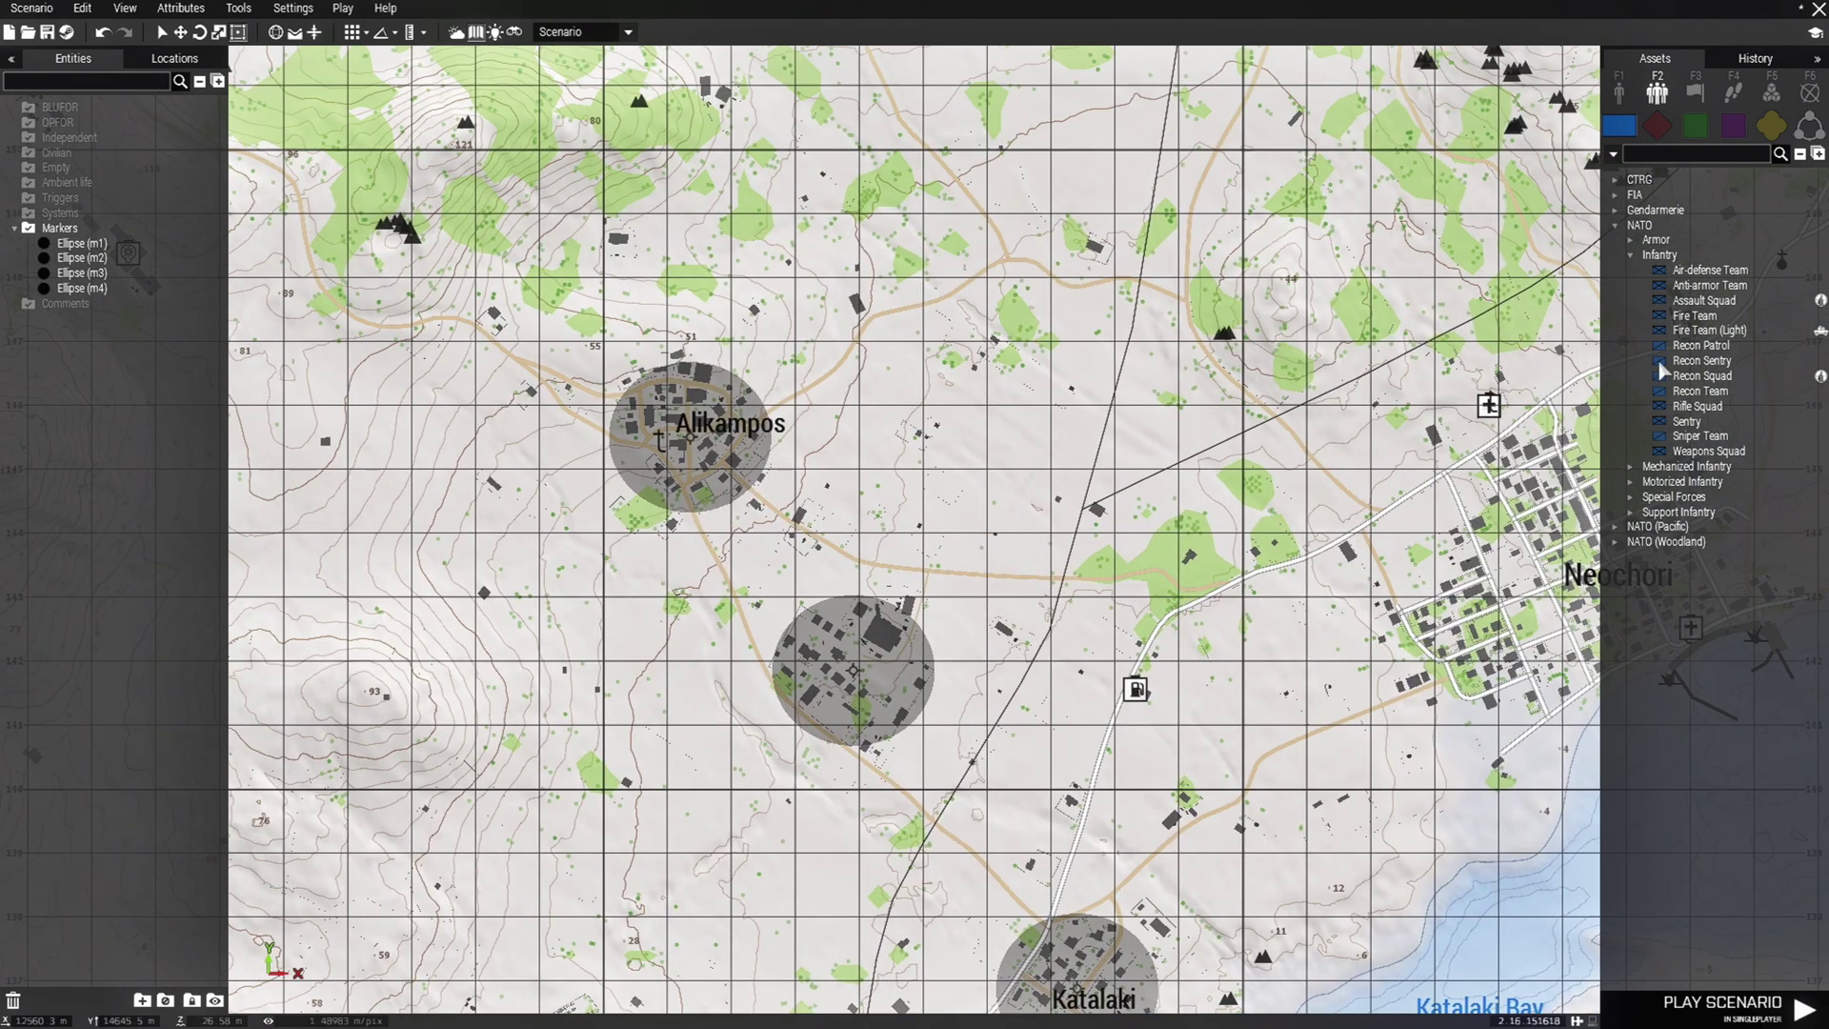
{"action": "left_click", "coordinate": [1698, 406]}
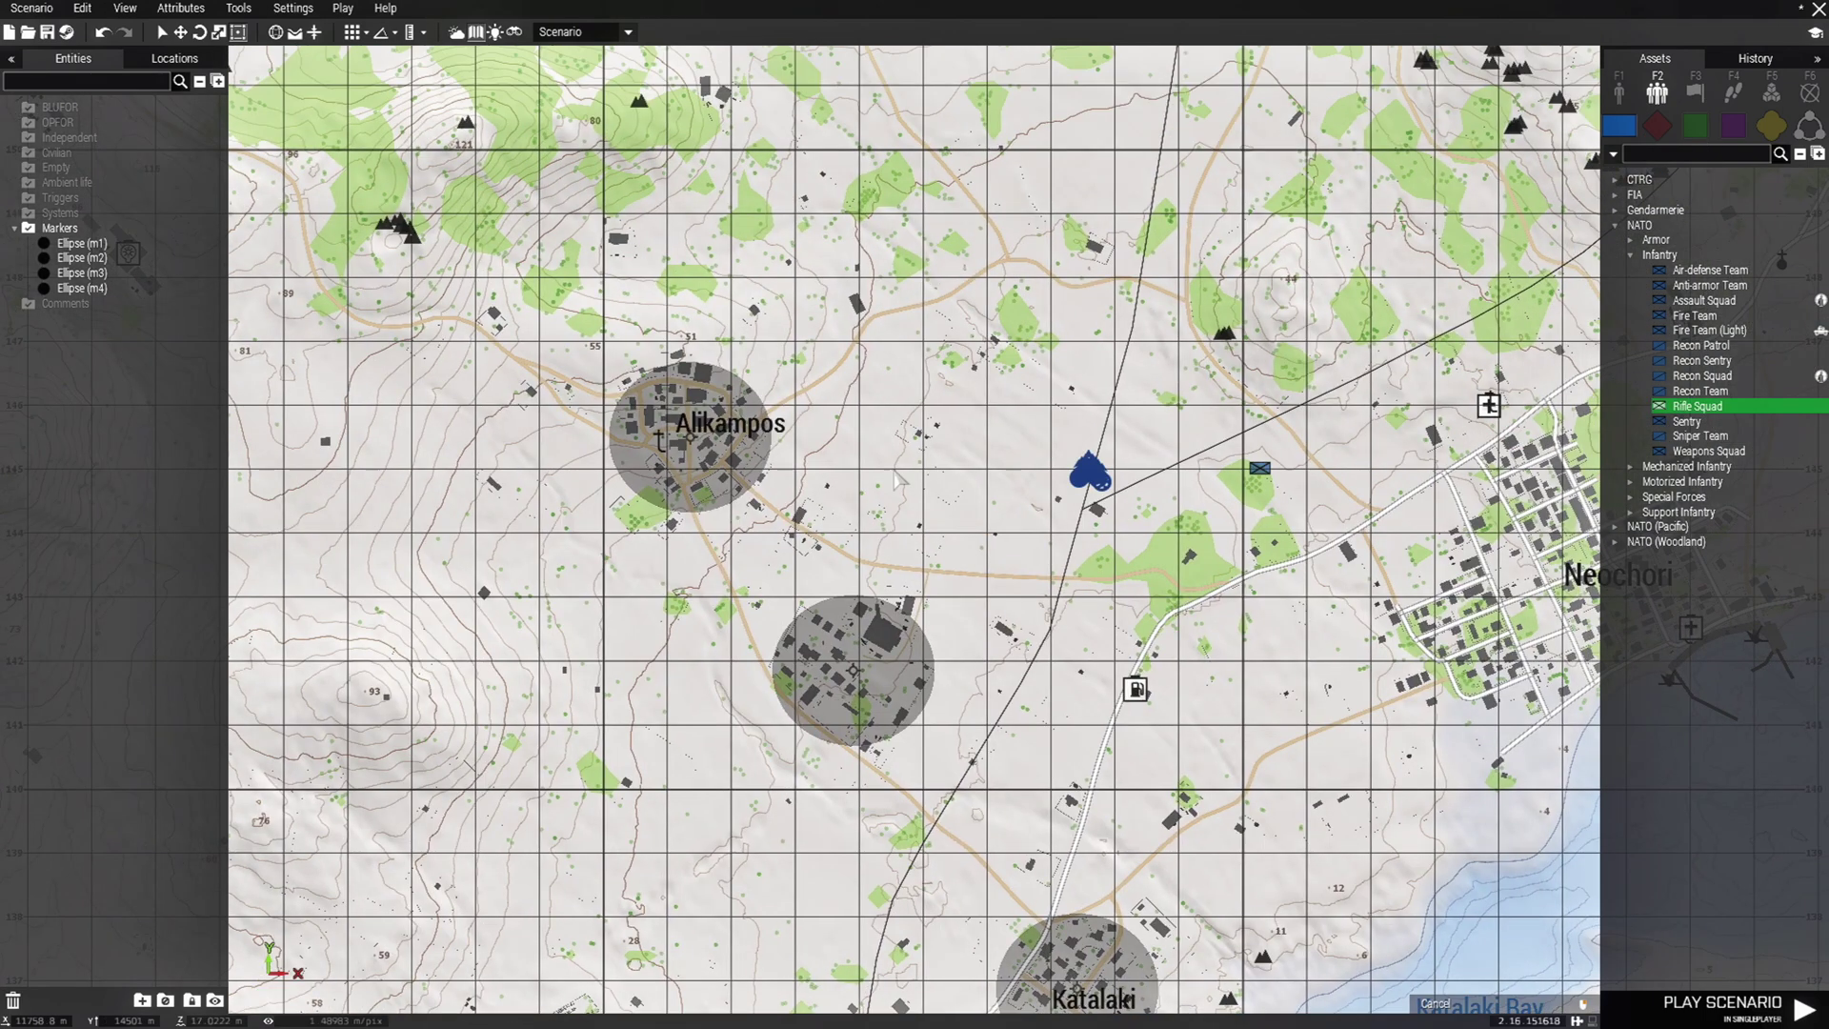
{"action": "scroll", "coordinate": [939, 531], "scroll_direction": "up", "scroll_amount": 5}
{"action": "scroll", "coordinate": [819, 481], "scroll_direction": "up", "scroll_amount": 4}
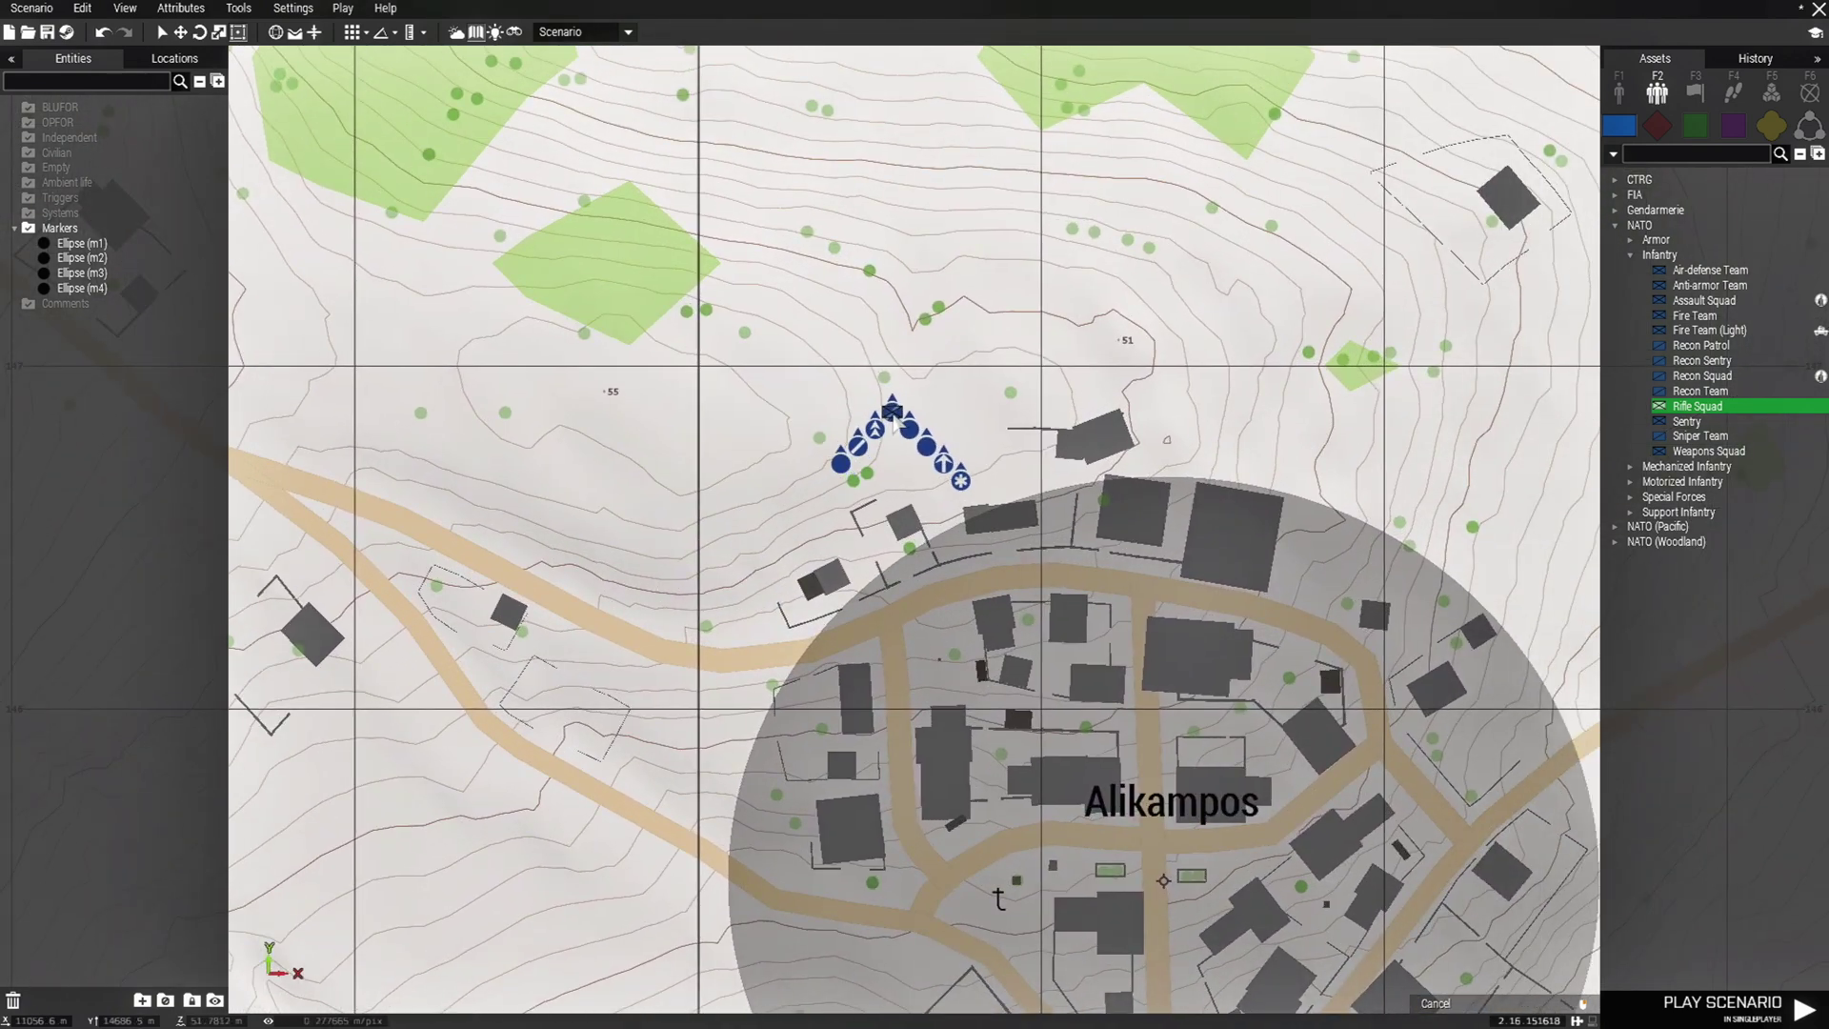
{"action": "left_click", "coordinate": [897, 421]}
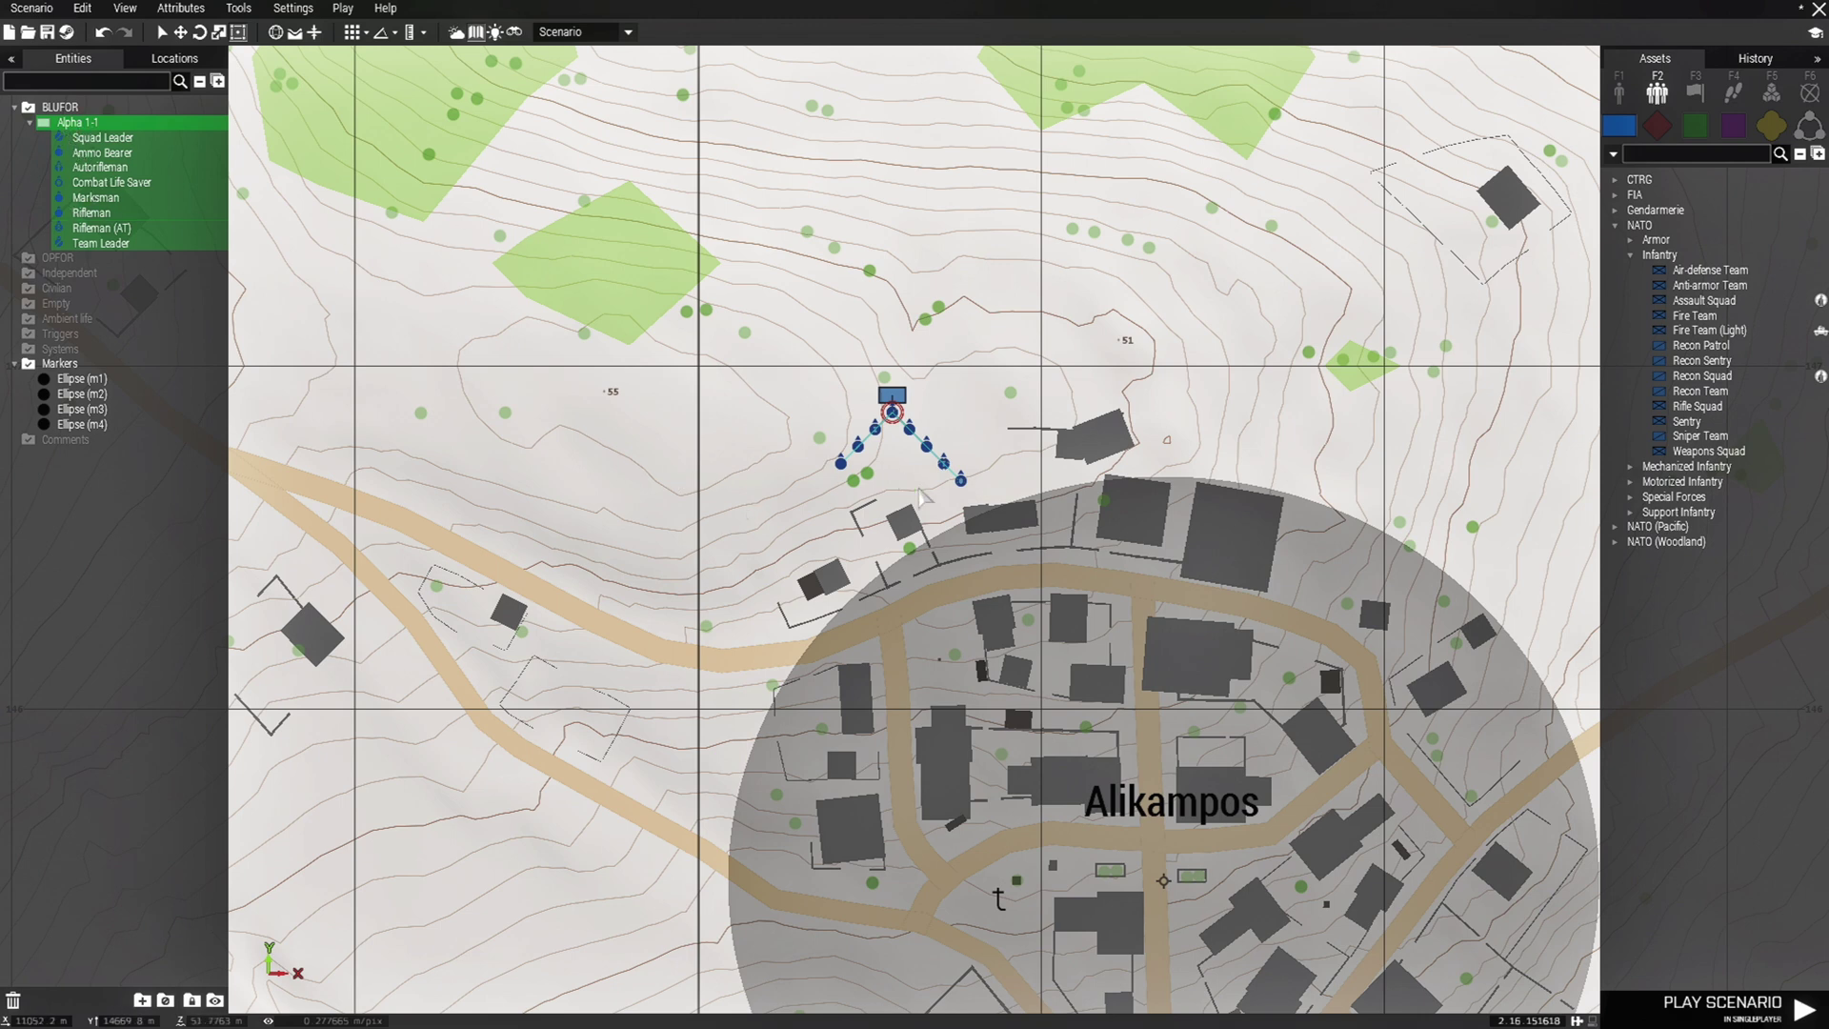
{"action": "scroll", "coordinate": [898, 497], "scroll_direction": "down", "scroll_amount": 2}
Step: Place a CSAT Rifle Squad as OPFOR Alpha 1-1 north of the town south-east of Alikampos
{"action": "scroll", "coordinate": [898, 481], "scroll_direction": "up", "scroll_amount": 4}
{"action": "scroll", "coordinate": [898, 448], "scroll_direction": "down", "scroll_amount": 5}
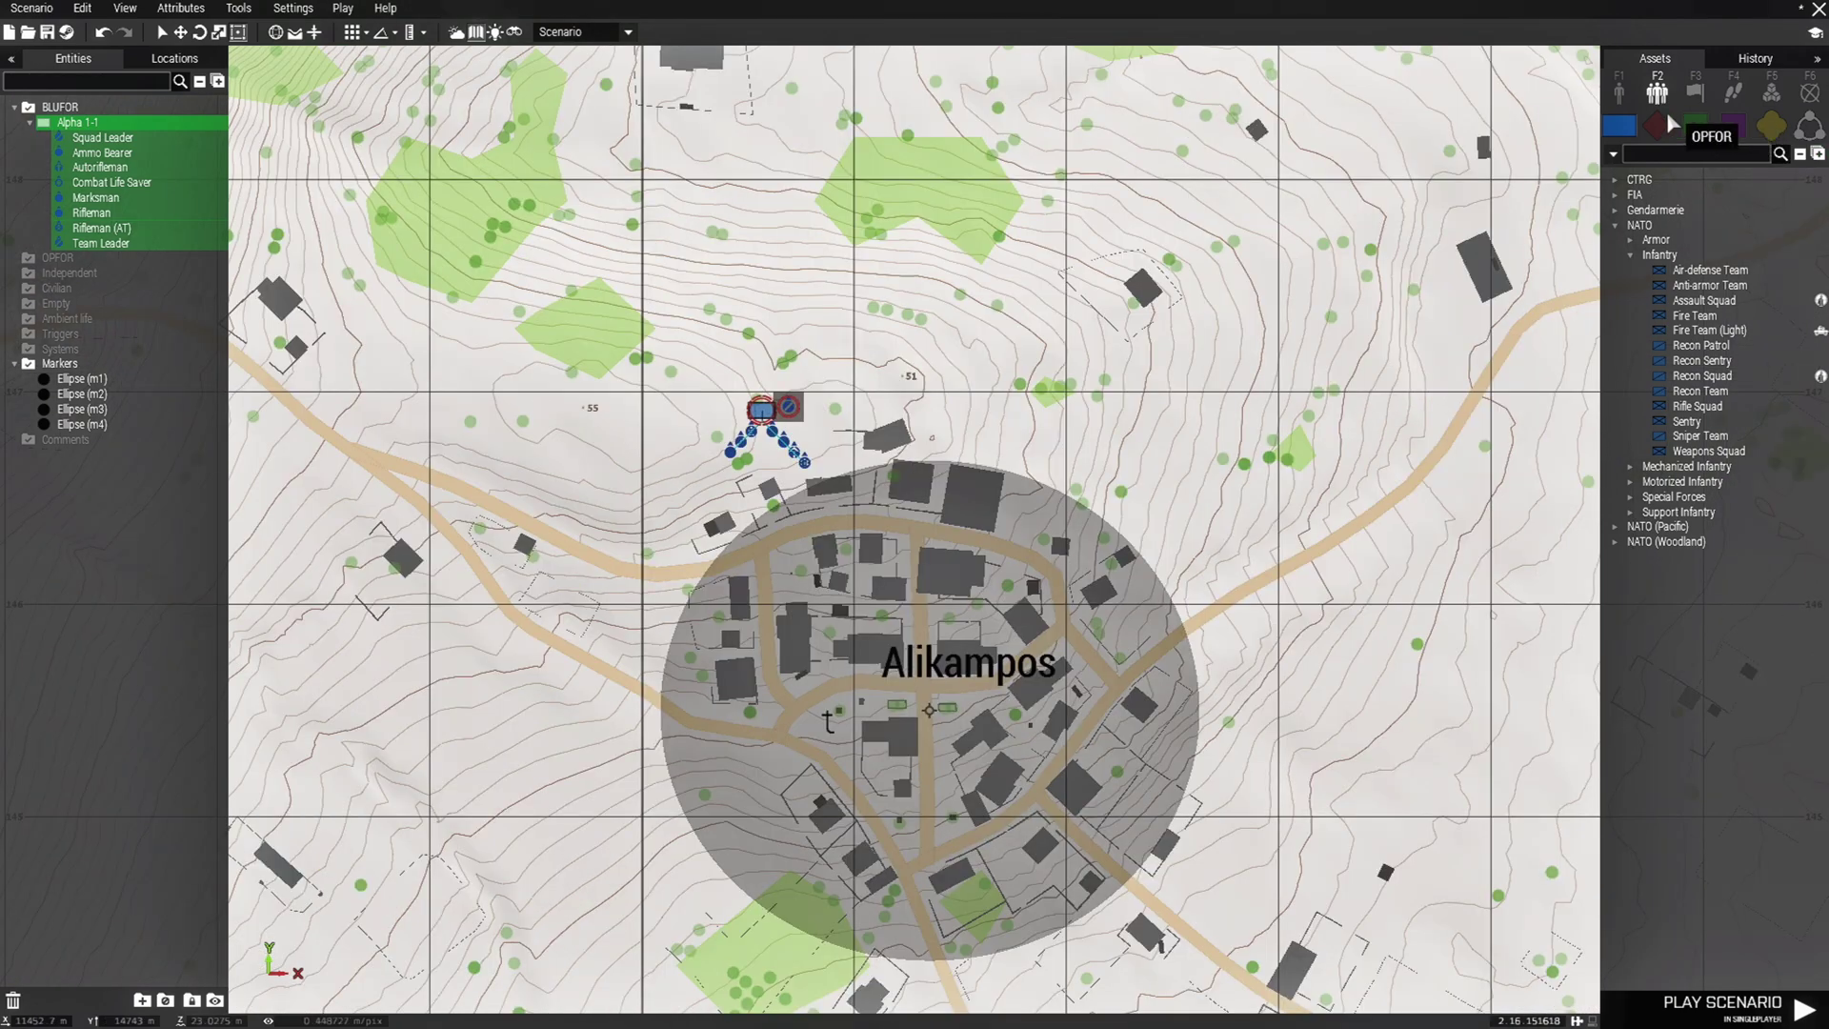
{"action": "left_click", "coordinate": [1658, 125]}
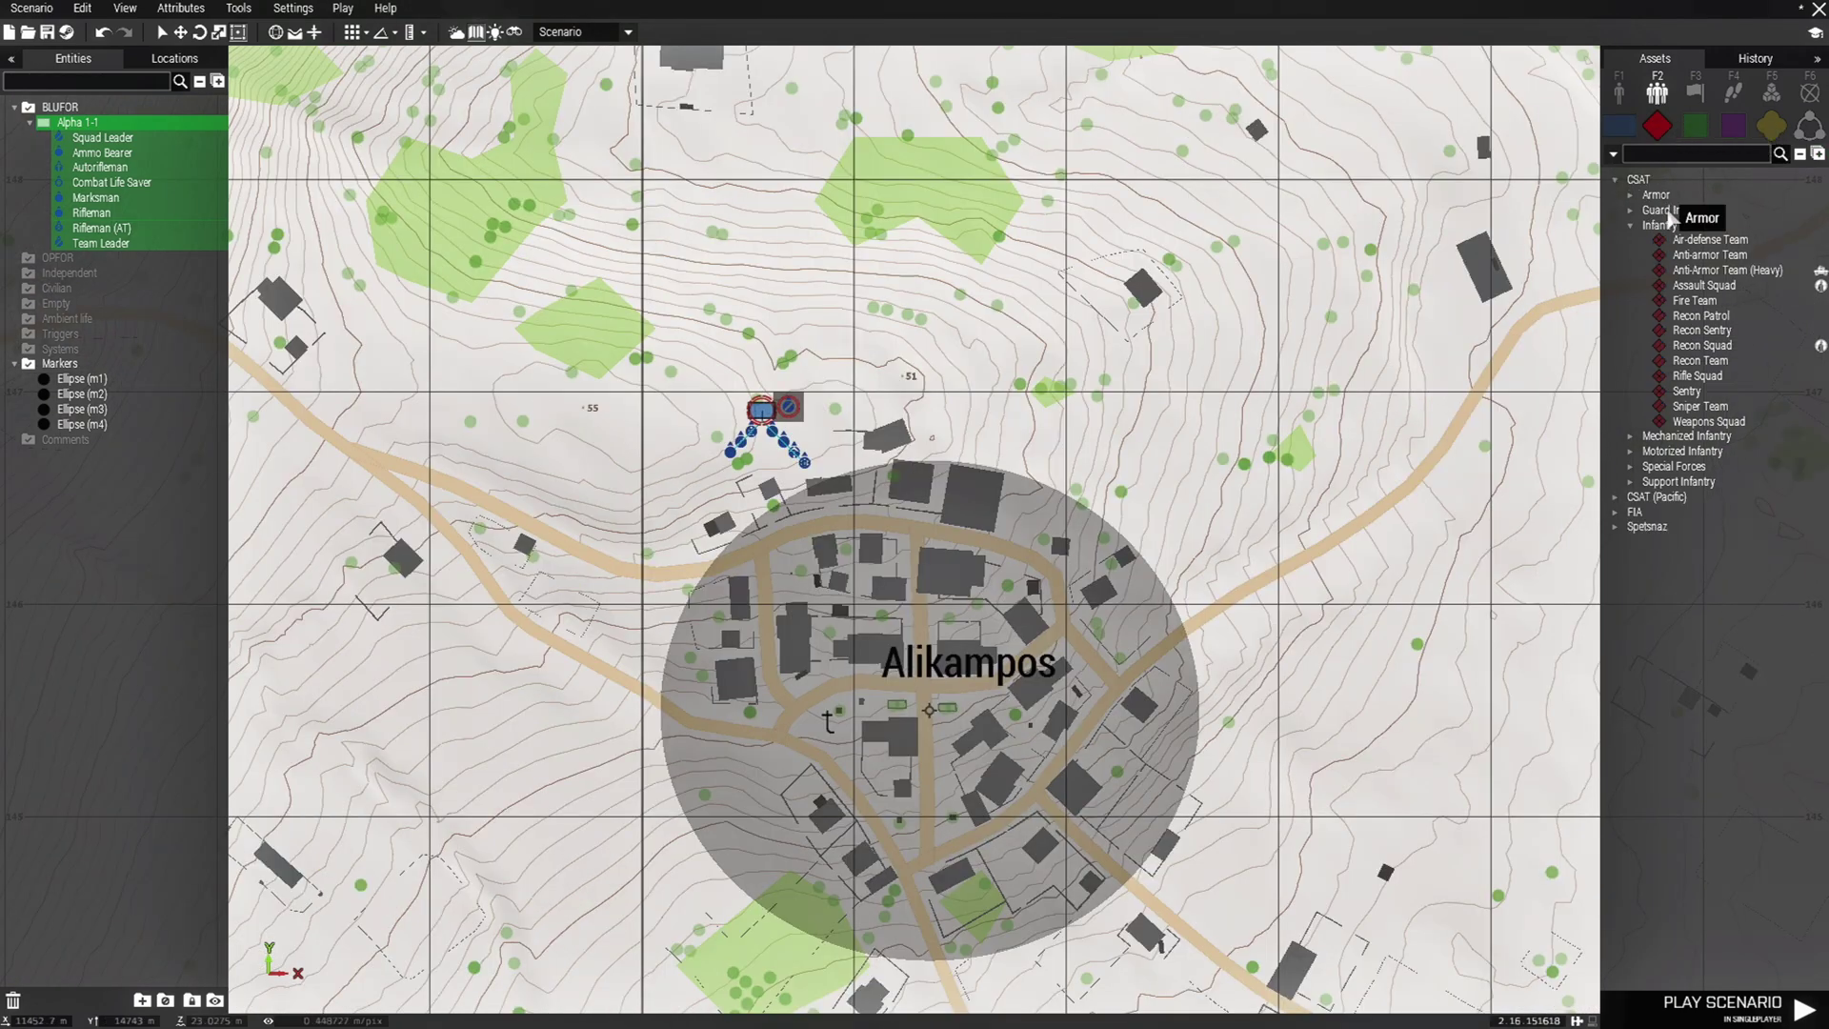
{"action": "left_click", "coordinate": [1697, 375]}
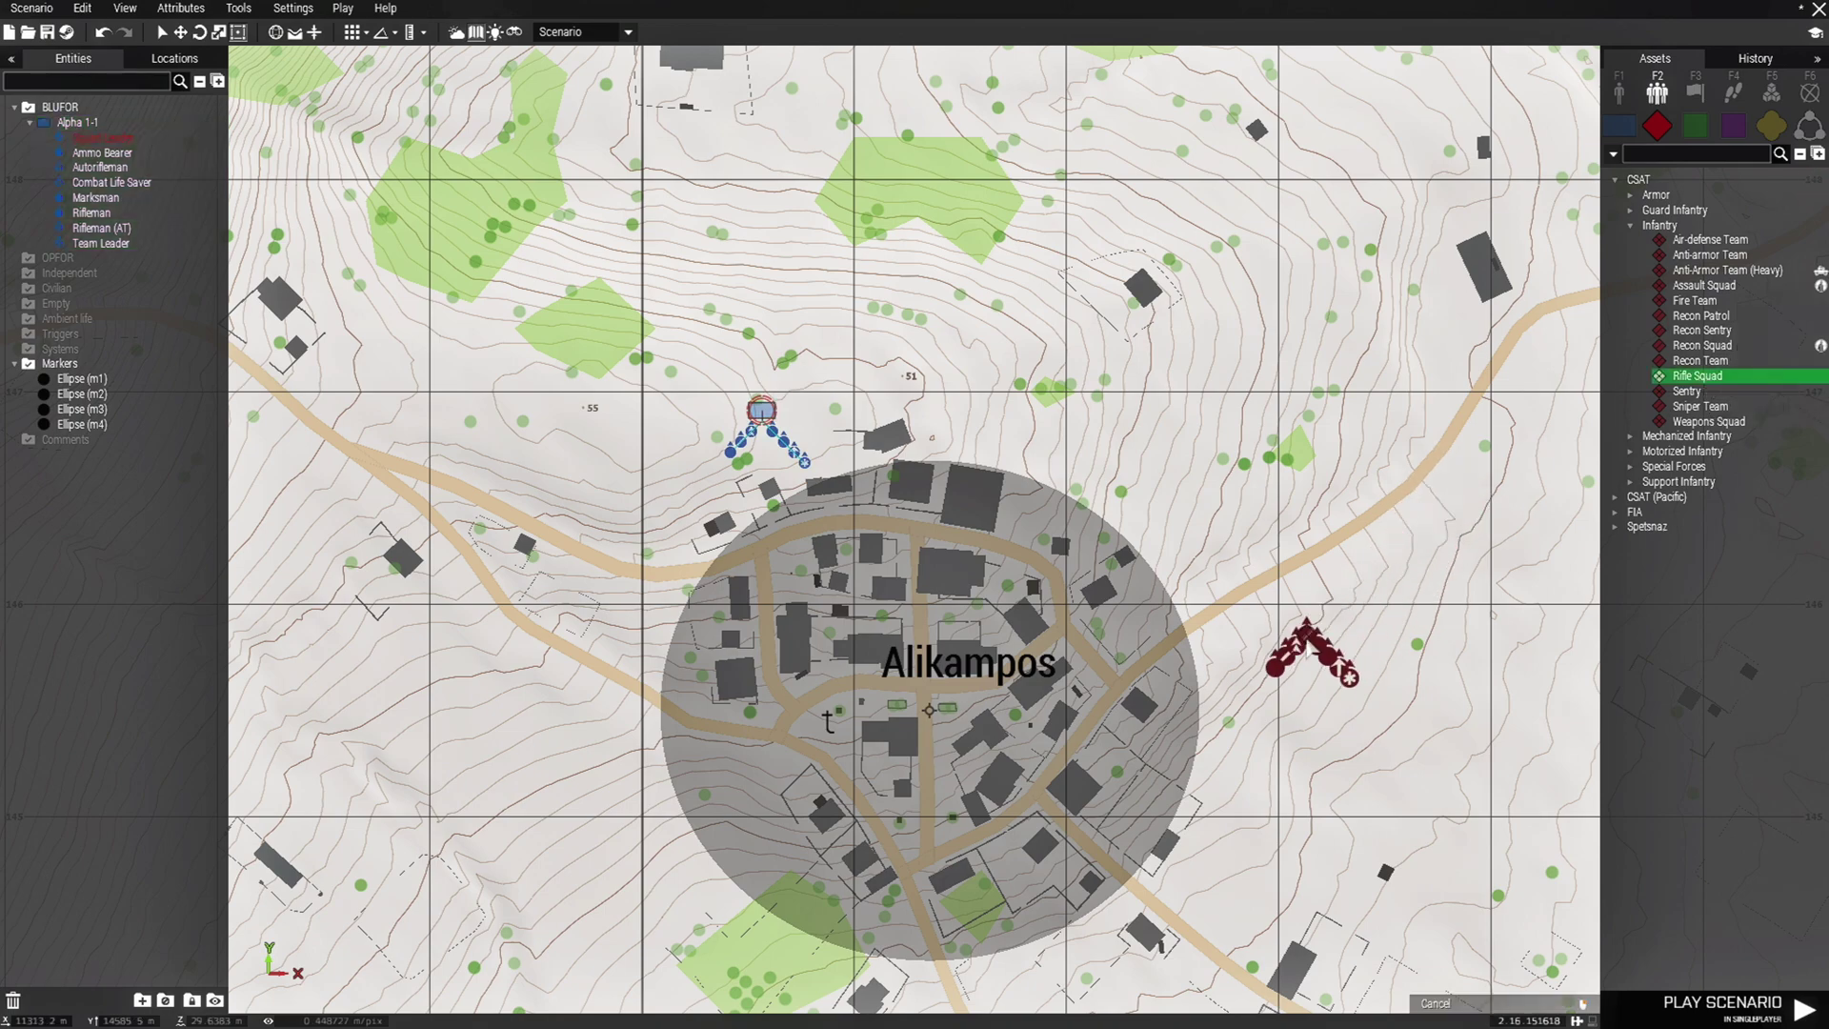
{"action": "scroll", "coordinate": [1243, 678], "scroll_direction": "up", "scroll_amount": 1}
{"action": "scroll", "coordinate": [1236, 716], "scroll_direction": "down", "scroll_amount": 3}
{"action": "right_click_drag", "start_coordinate": [1236, 716], "coordinate": [1020, 359]}
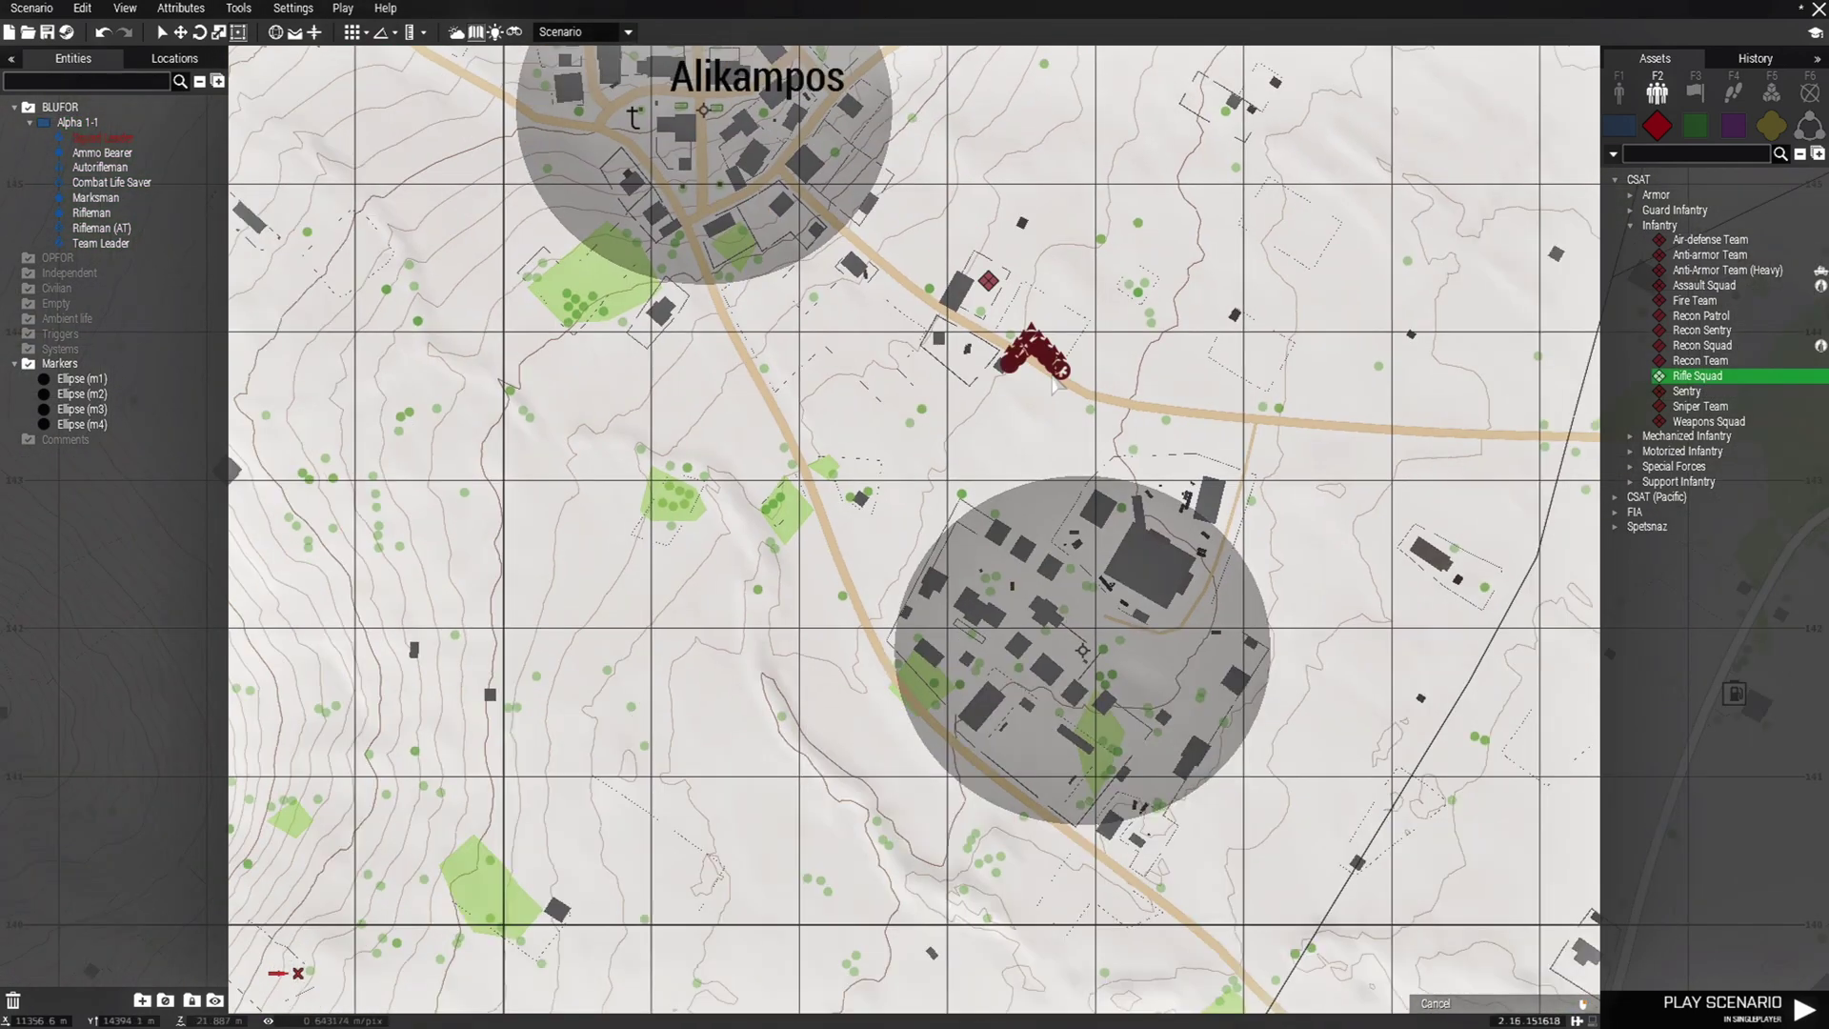
{"action": "scroll", "coordinate": [1225, 511], "scroll_direction": "down", "scroll_amount": 2}
{"action": "right_click_drag", "start_coordinate": [1225, 511], "coordinate": [1020, 396]}
{"action": "scroll", "coordinate": [900, 457], "scroll_direction": "up", "scroll_amount": 3}
{"action": "scroll", "coordinate": [903, 466], "scroll_direction": "up", "scroll_amount": 2}
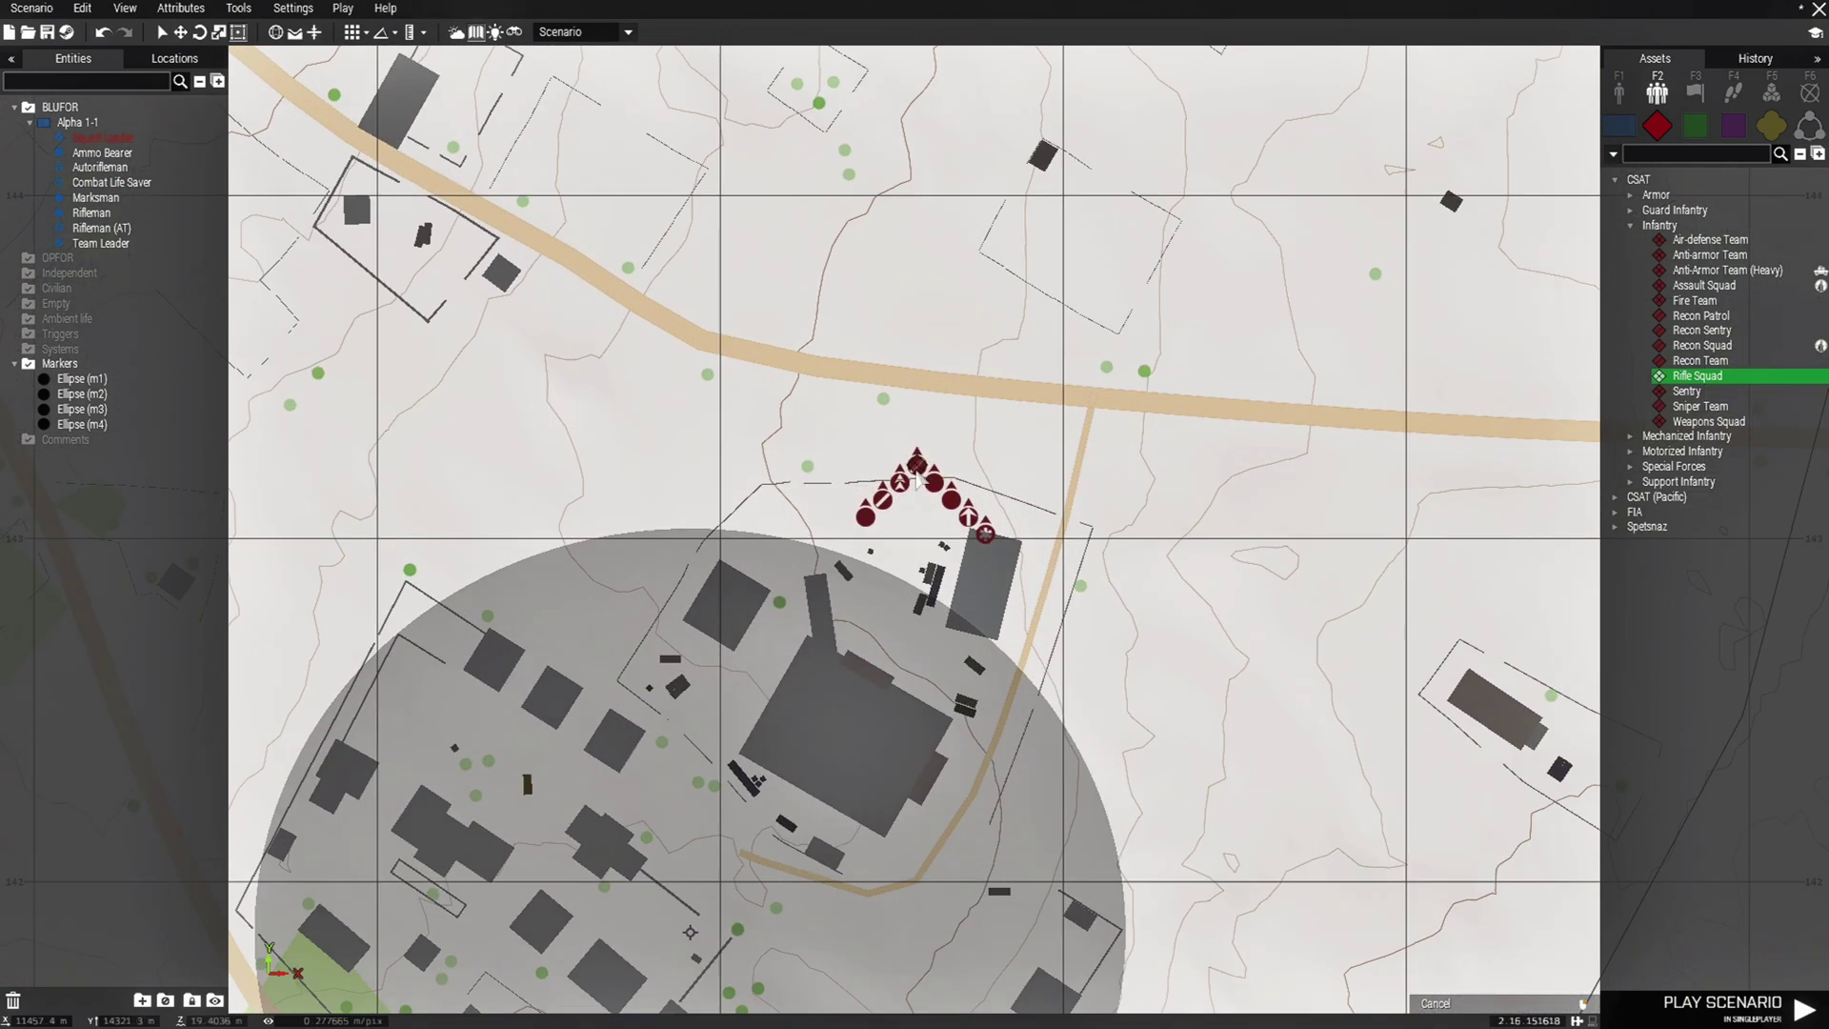
{"action": "left_click", "coordinate": [867, 460]}
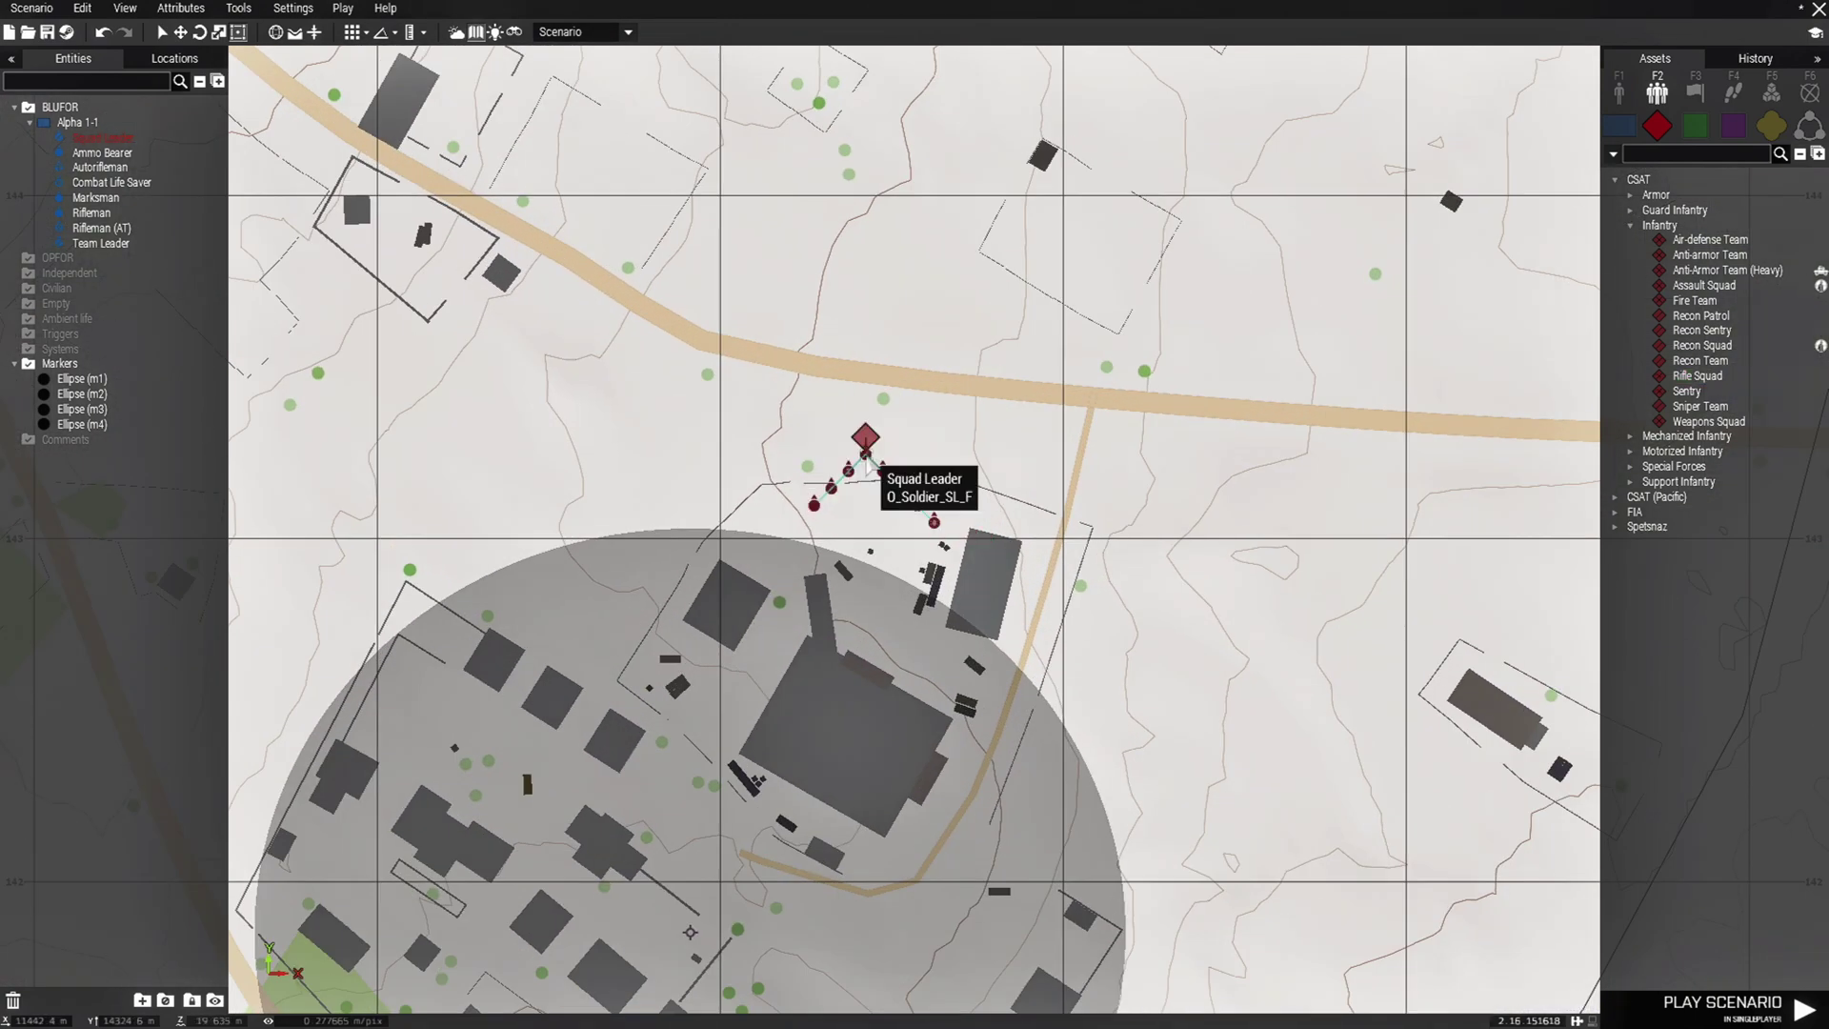
{"action": "scroll", "coordinate": [1071, 517], "scroll_direction": "down", "scroll_amount": 2}
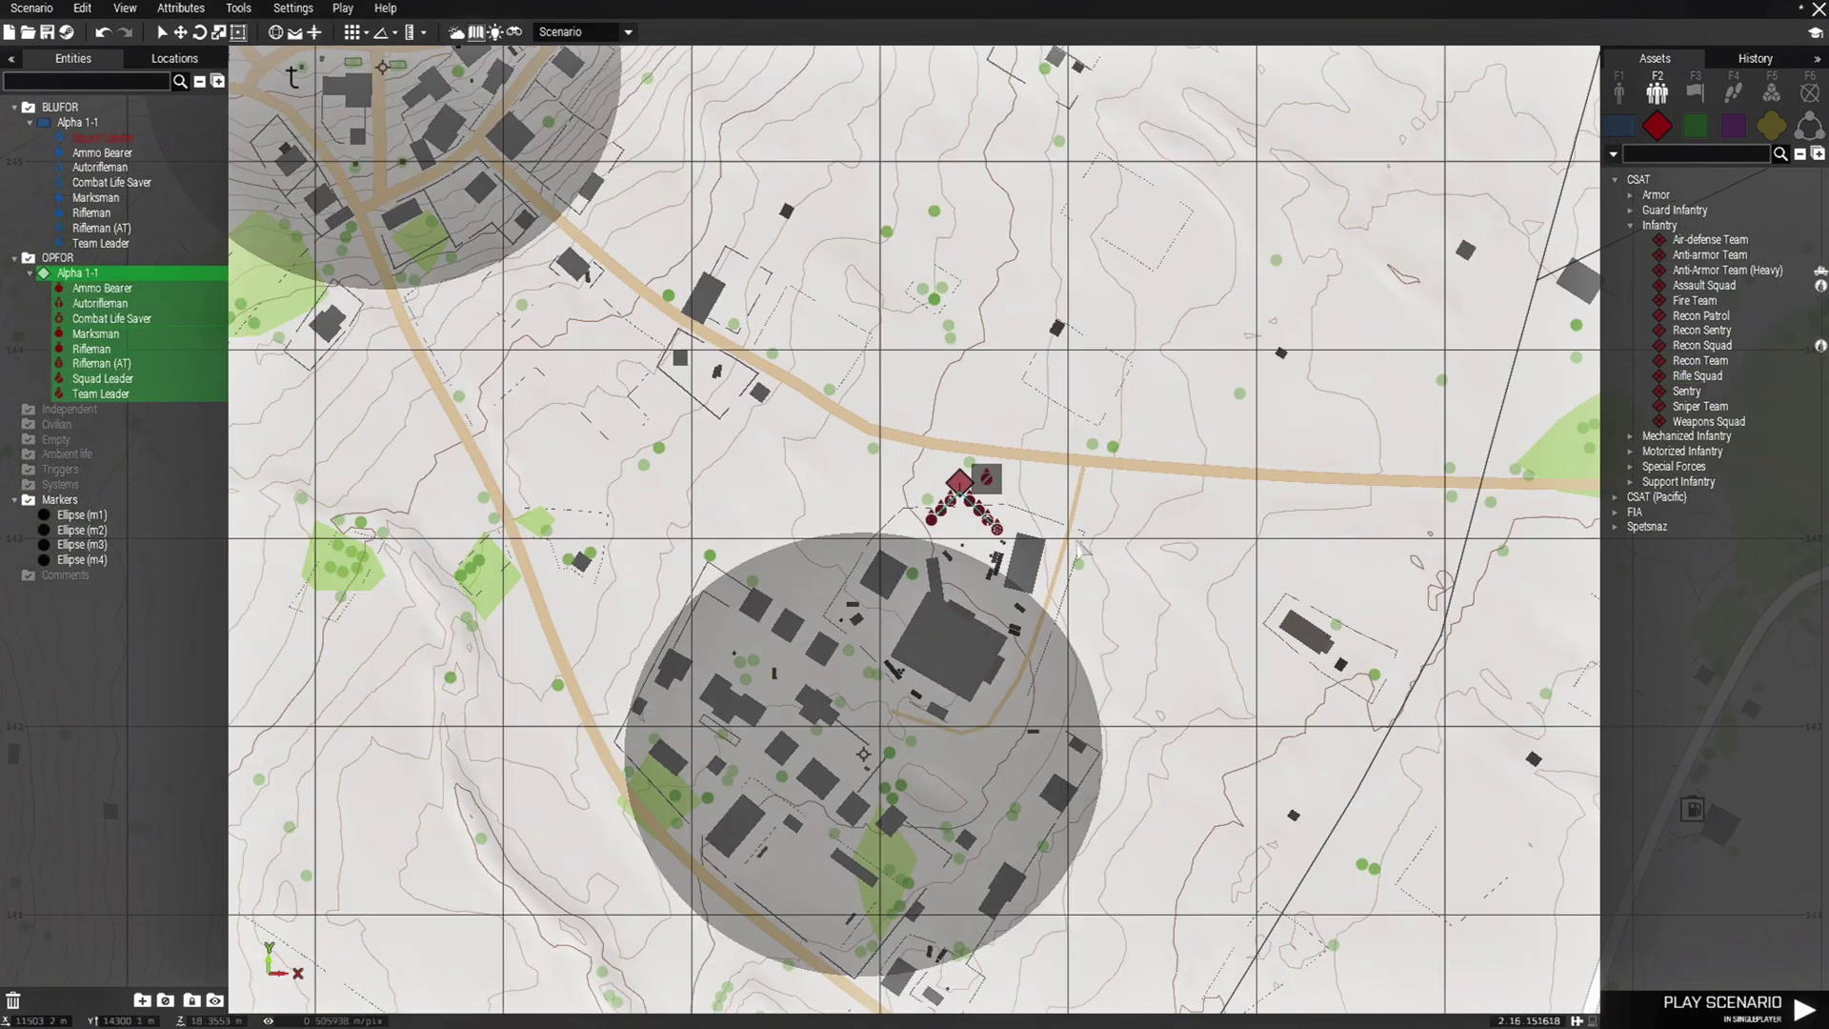
Step: Place an AAF Rifle Squad, Independent Alpha 1-1, north of Katalaki
{"action": "left_click", "coordinate": [1694, 126]}
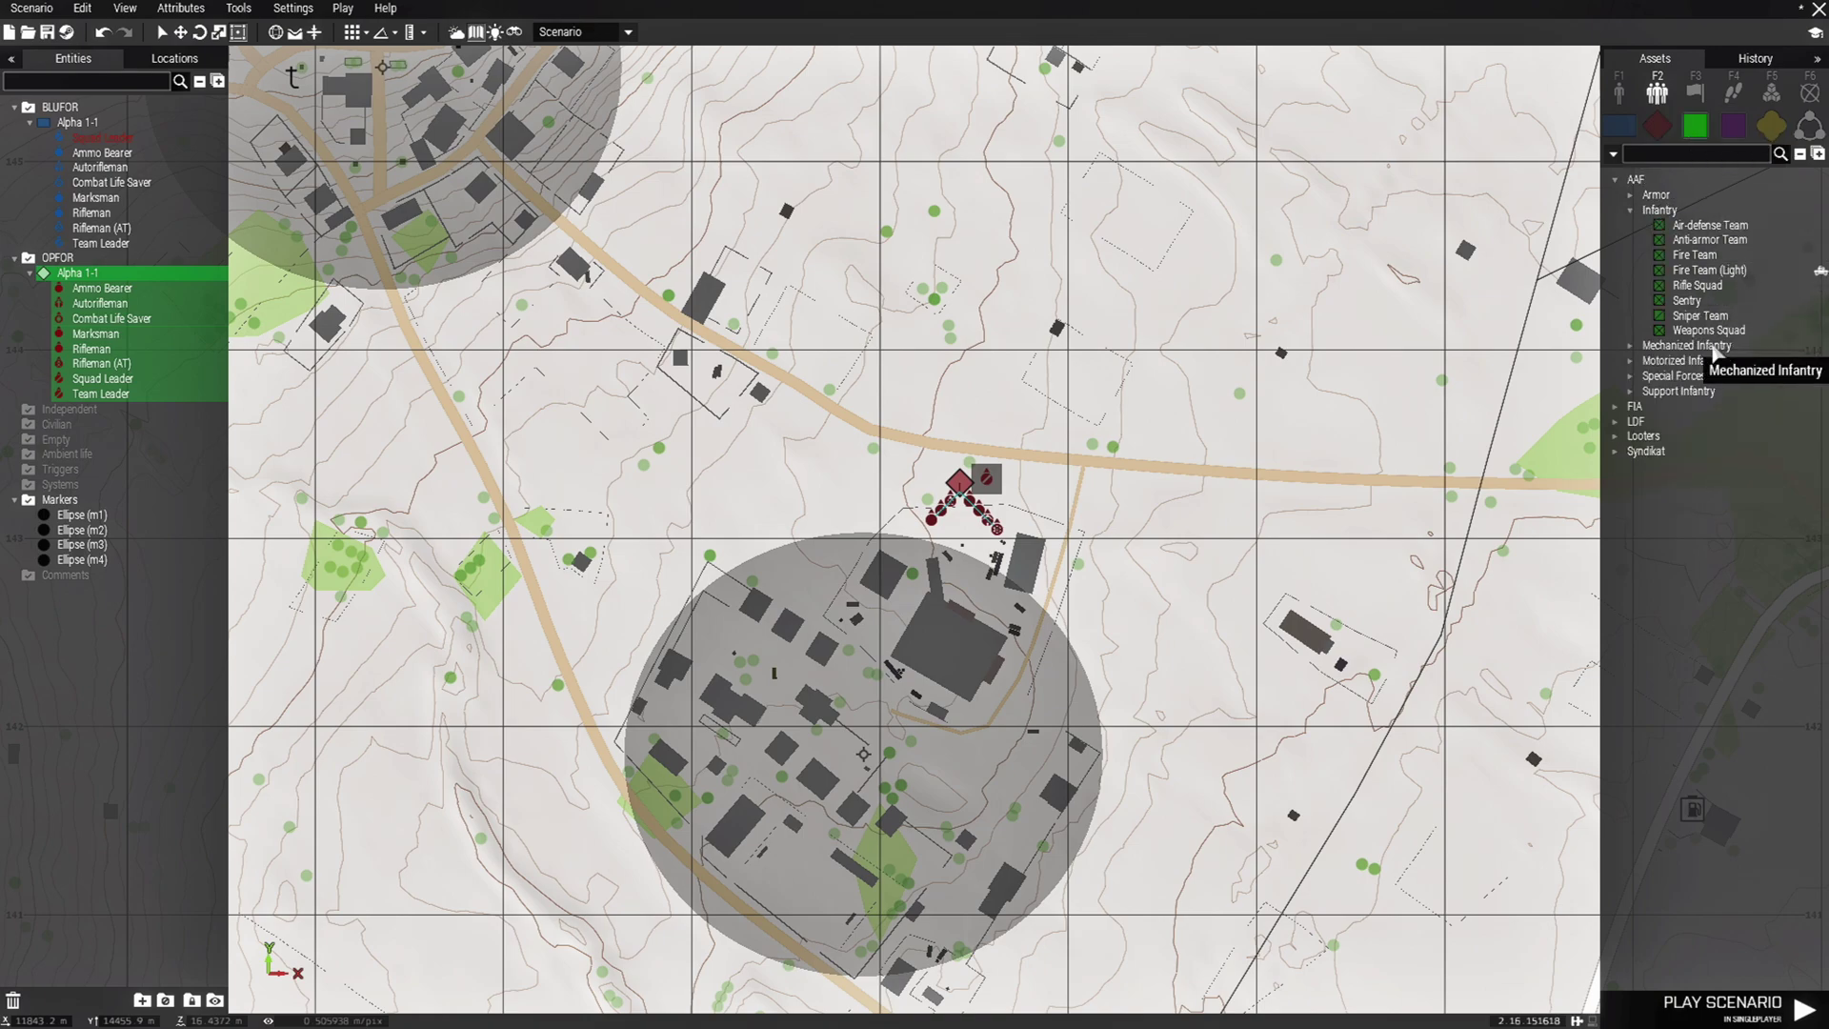
{"action": "left_click", "coordinate": [1697, 285]}
{"action": "scroll", "coordinate": [1312, 783], "scroll_direction": "down", "scroll_amount": 2}
{"action": "right_click_drag", "start_coordinate": [1312, 783], "coordinate": [968, 224]}
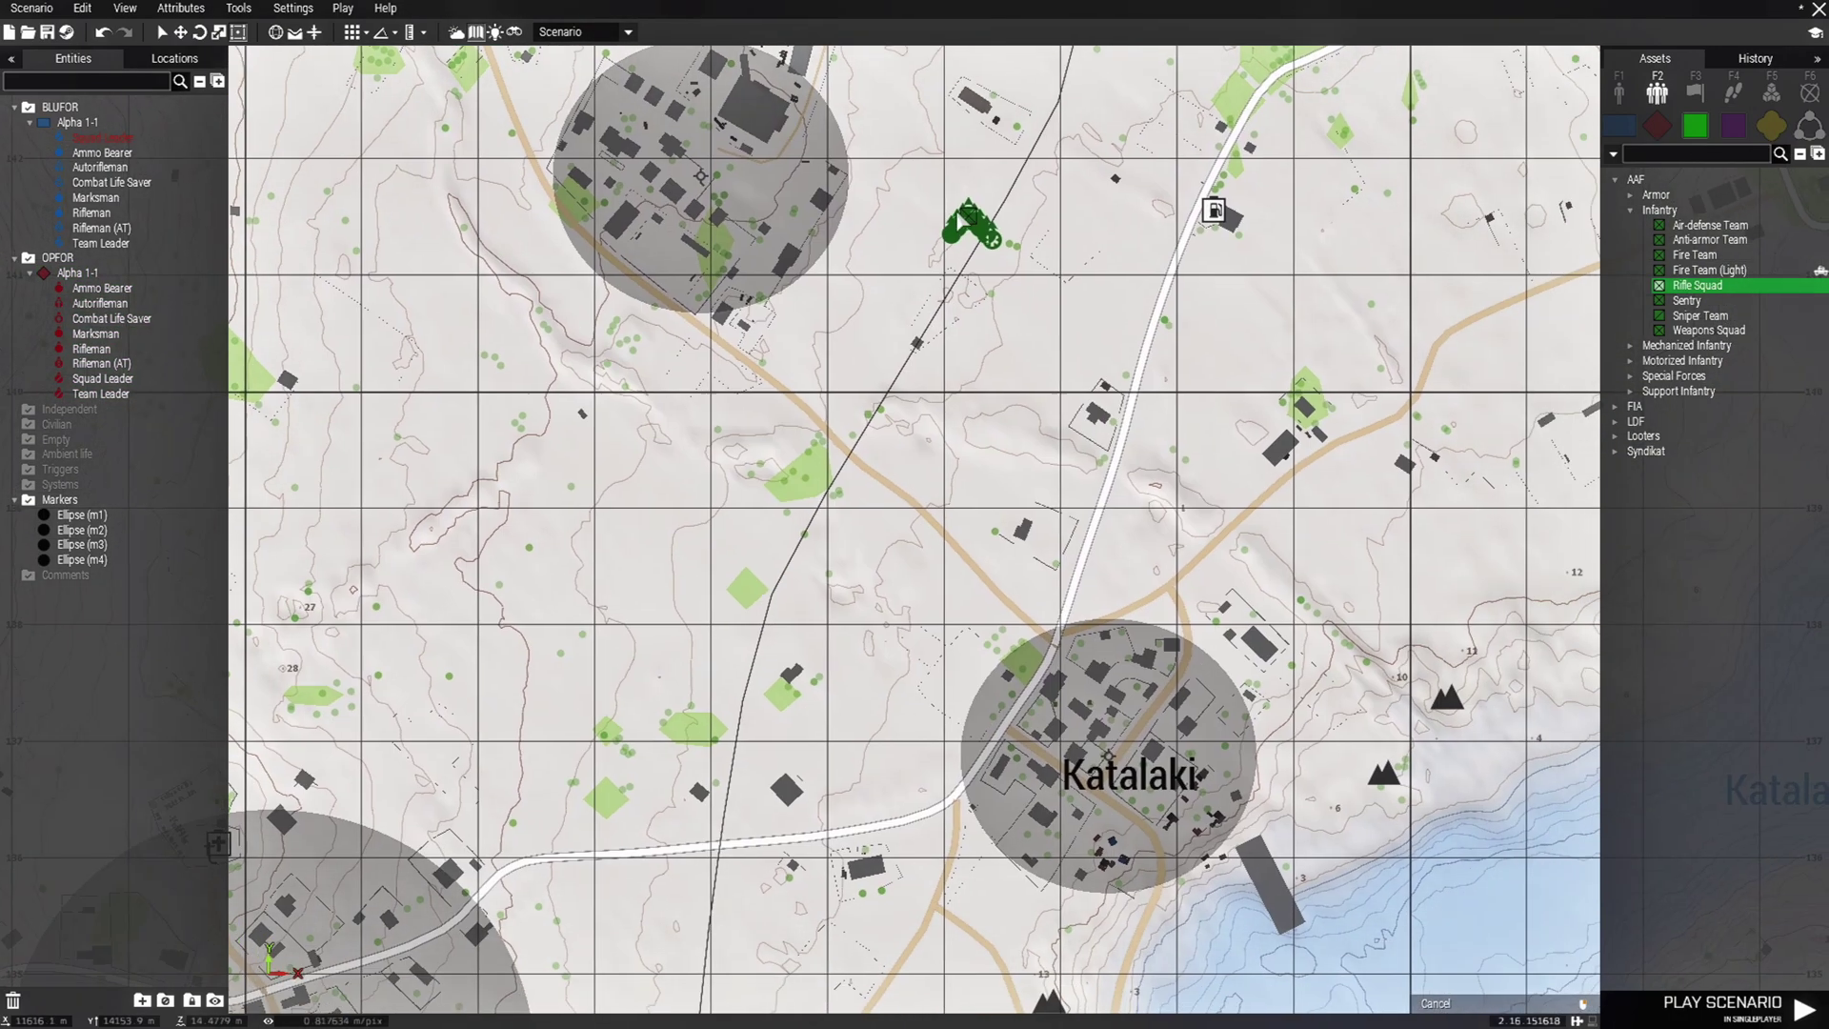
{"action": "scroll", "coordinate": [1163, 551], "scroll_direction": "up", "scroll_amount": 4}
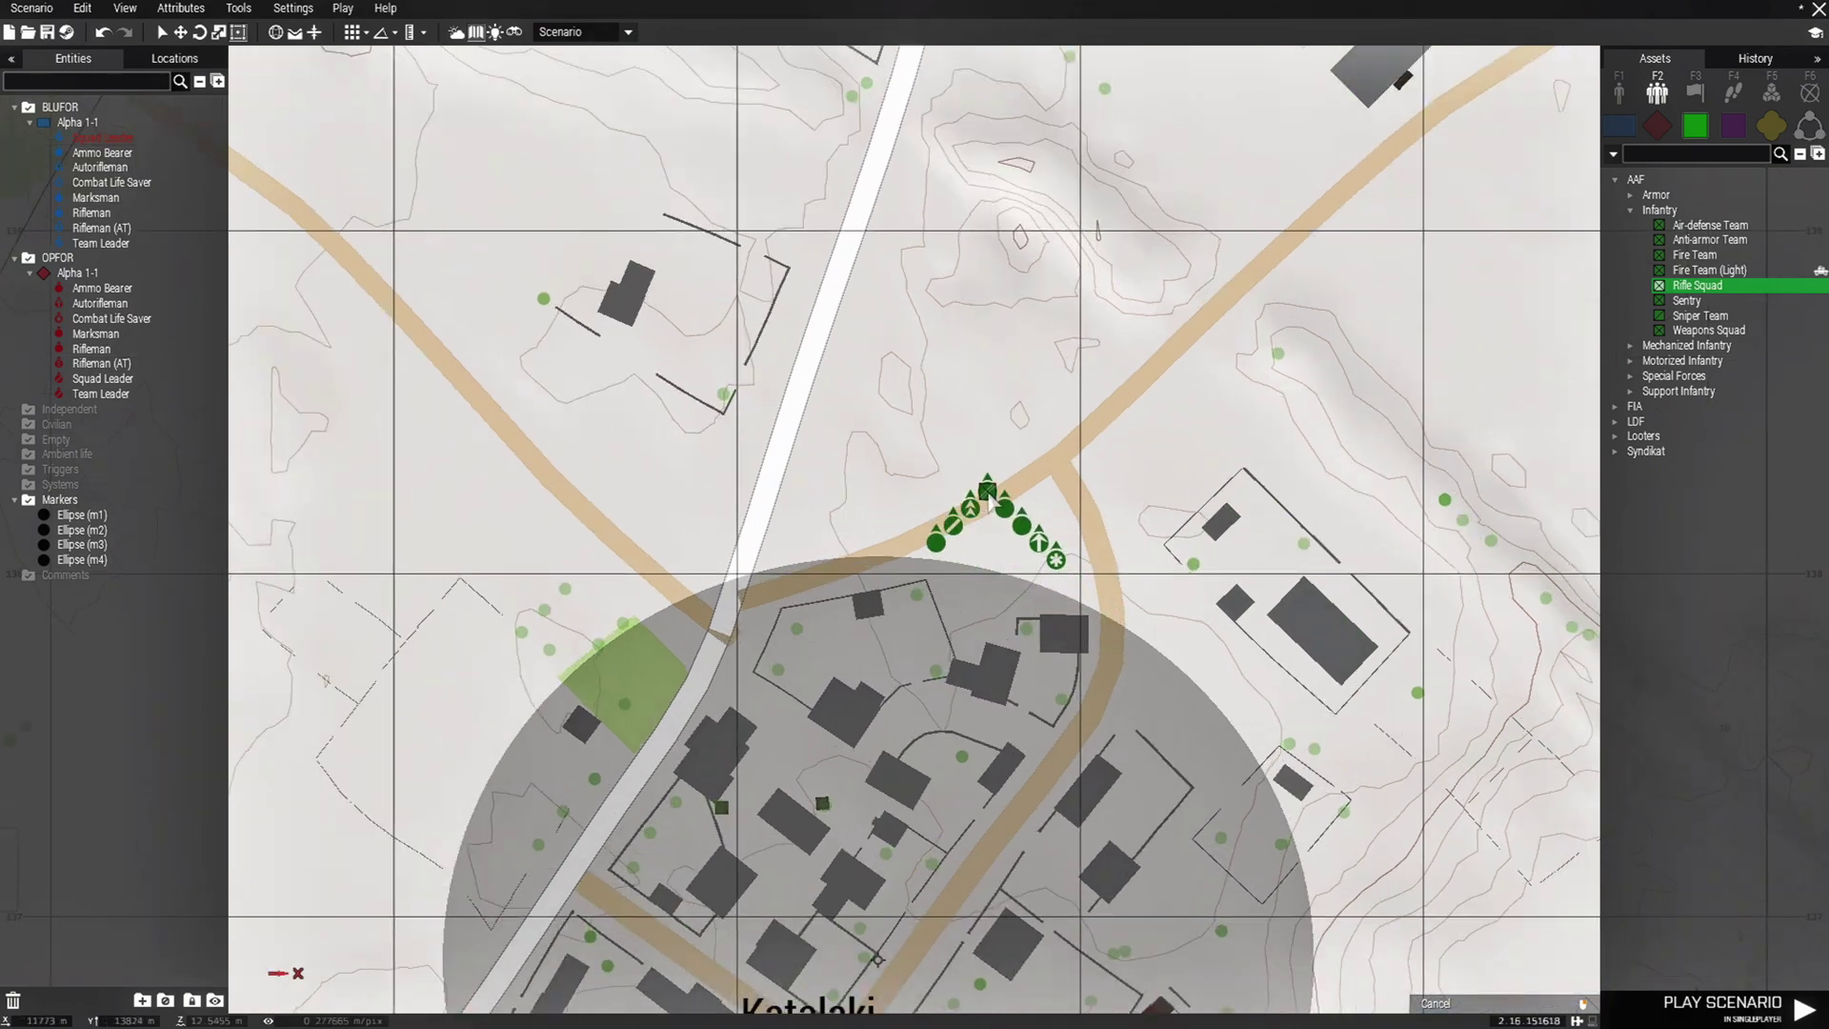
{"action": "left_click", "coordinate": [1041, 522]}
{"action": "scroll", "coordinate": [1048, 533], "scroll_direction": "down", "scroll_amount": 4}
{"action": "scroll", "coordinate": [1047, 543], "scroll_direction": "down", "scroll_amount": 4}
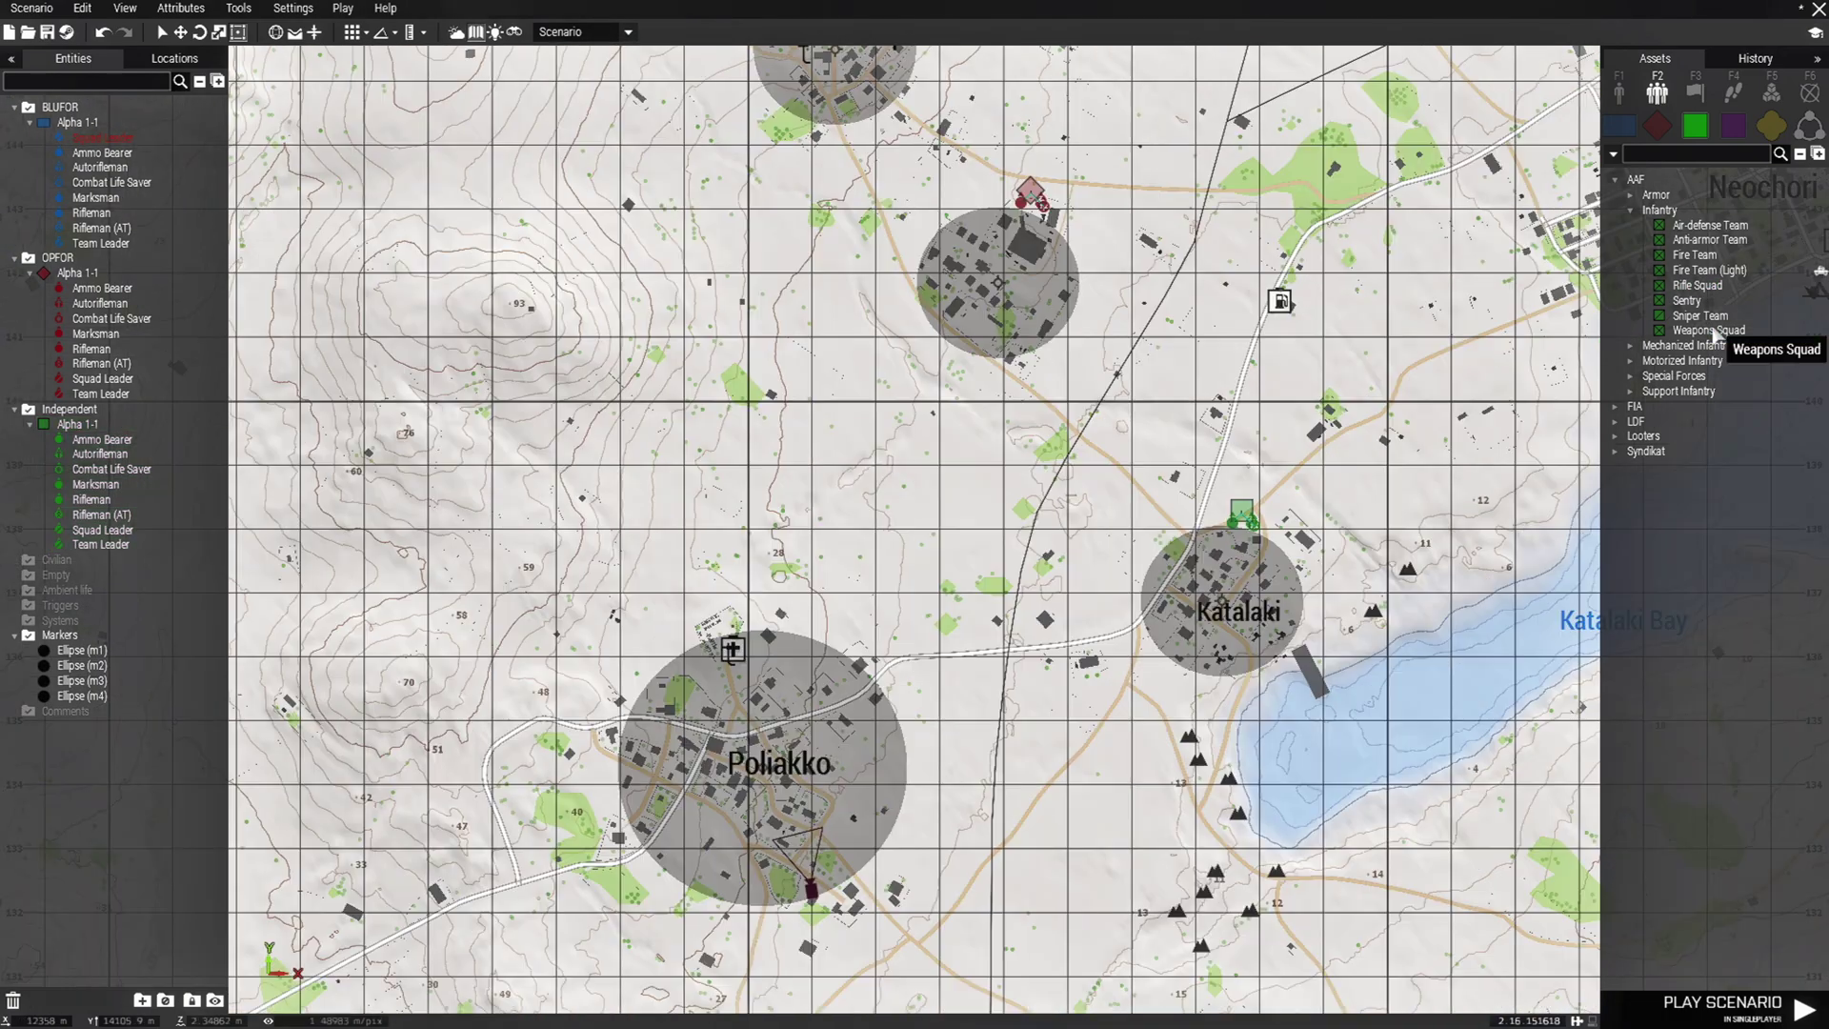
Step: Place an AAF Weapons Squad, Independent Alpha 1-2, east of Poliakko
{"action": "left_click", "coordinate": [1708, 329]}
{"action": "scroll", "coordinate": [1123, 645], "scroll_direction": "up", "scroll_amount": 4}
{"action": "scroll", "coordinate": [1011, 606], "scroll_direction": "up", "scroll_amount": 3}
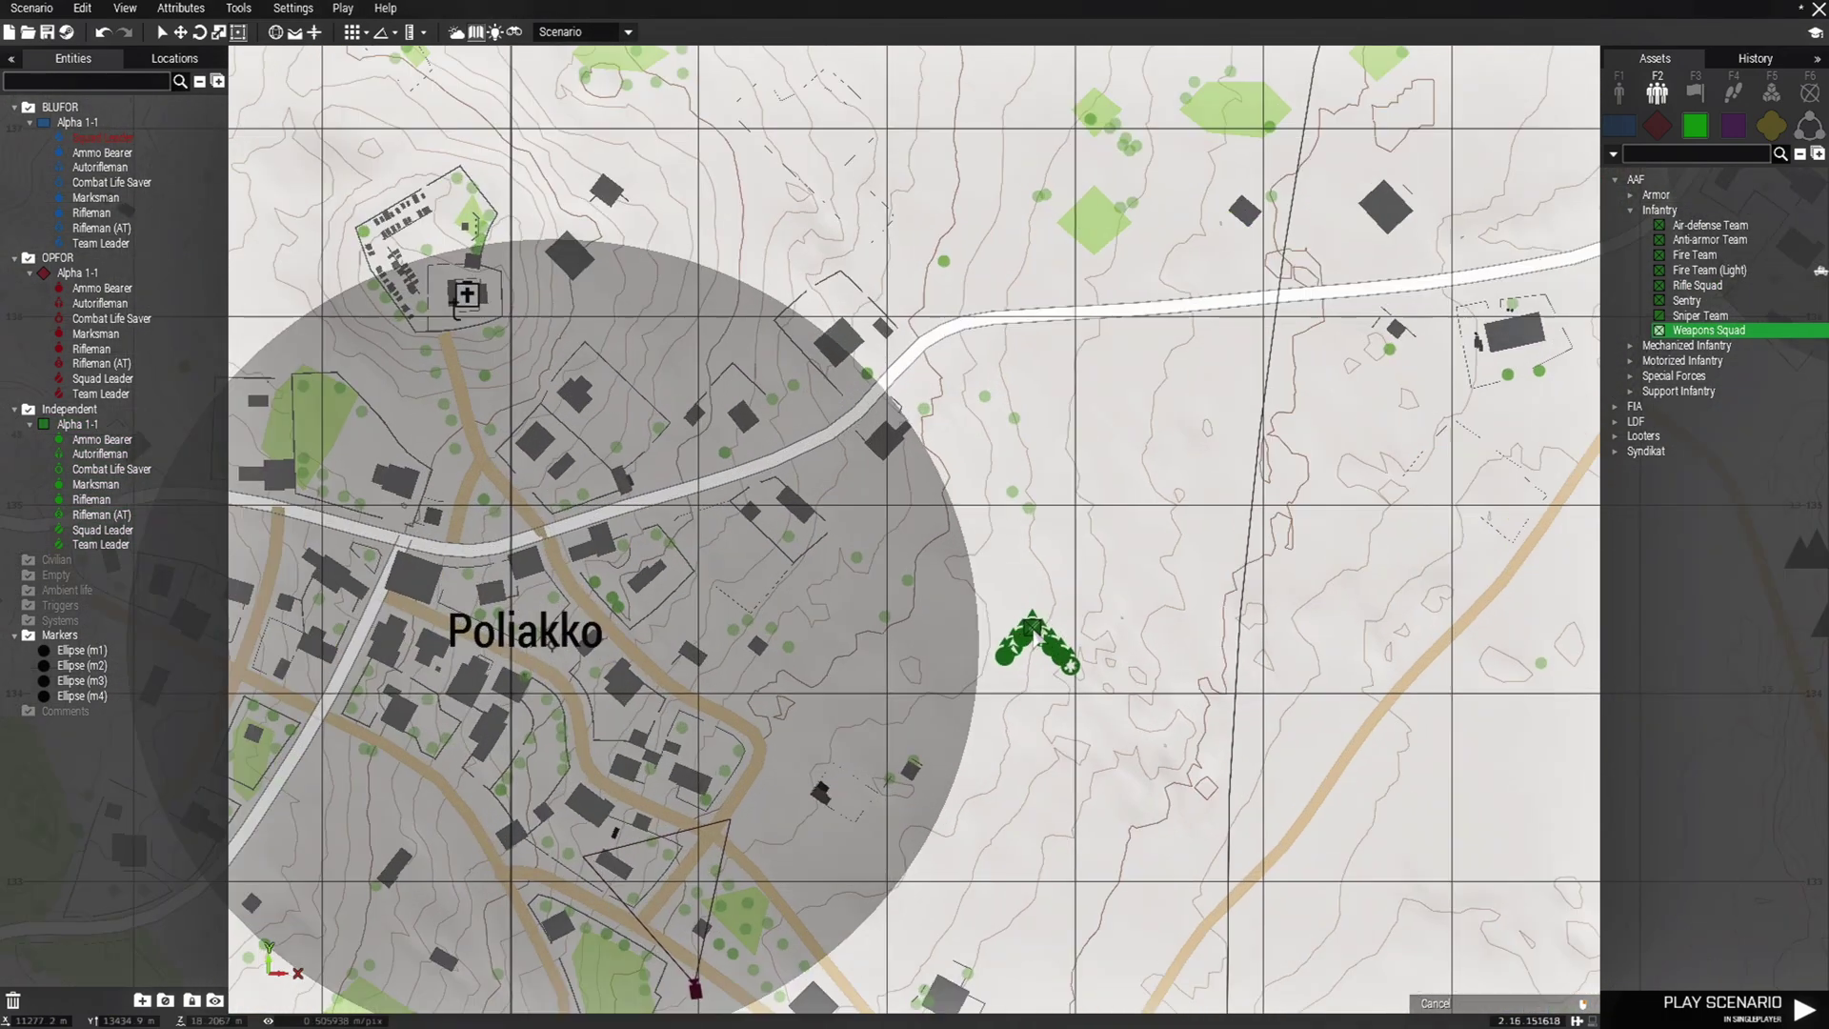
{"action": "left_click", "coordinate": [1052, 636]}
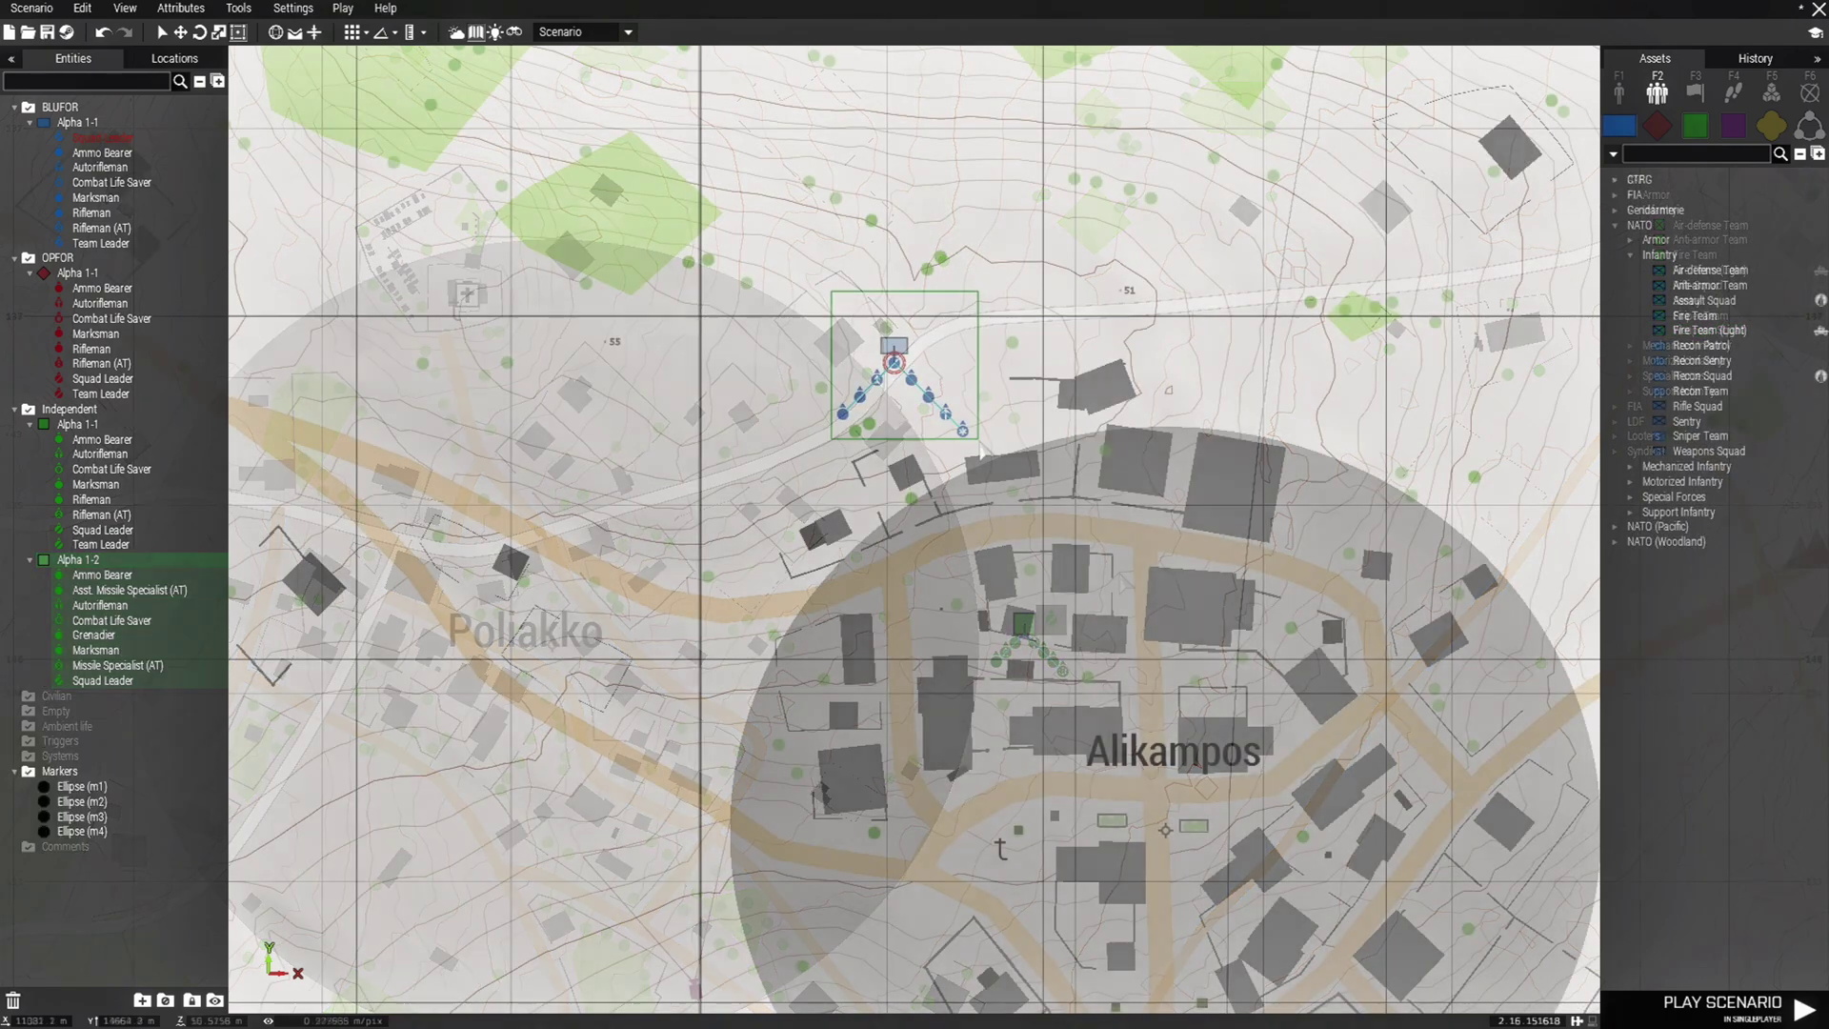
{"action": "scroll", "coordinate": [986, 457], "scroll_direction": "up", "scroll_amount": 3}
{"action": "left_click", "coordinate": [893, 347]}
Step: Paste a copy of the BLUFOR squad west of Poliakko as Alpha 1-2
{"action": "scroll", "coordinate": [976, 459], "scroll_direction": "down", "scroll_amount": 4}
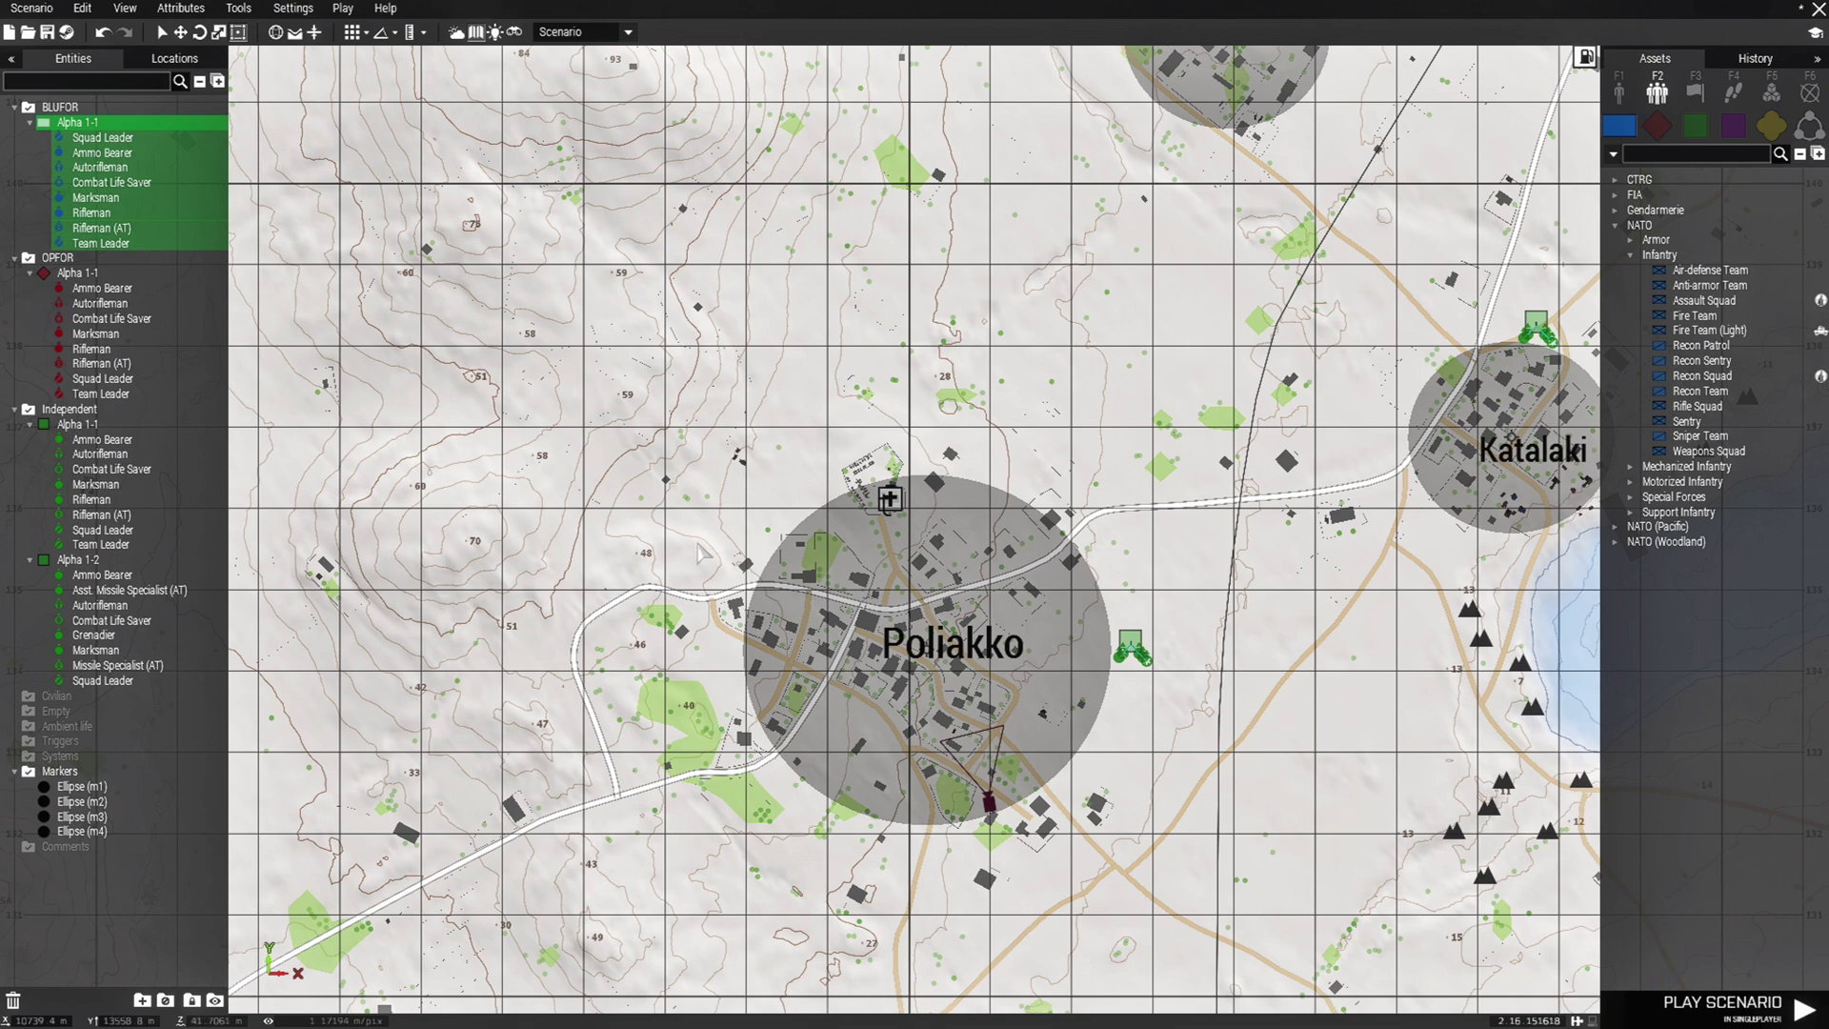
{"action": "key", "text": "ctrl+v"}
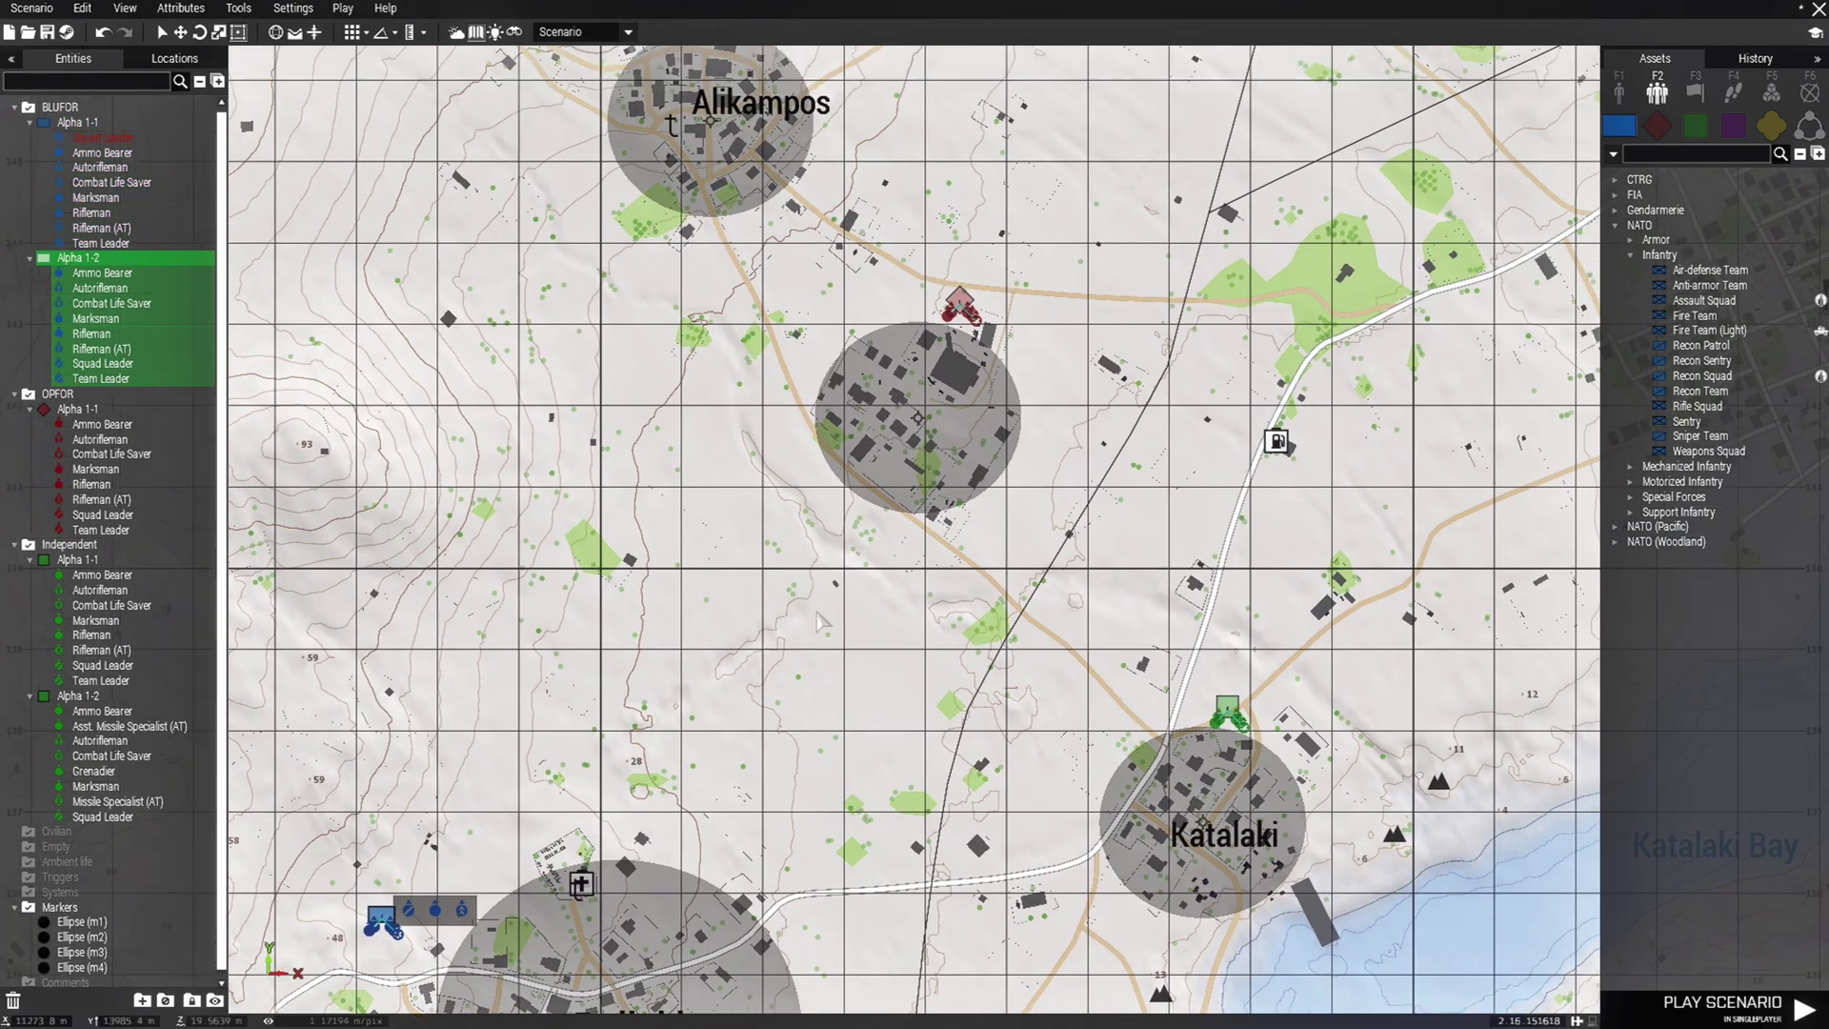
{"action": "scroll", "coordinate": [896, 417], "scroll_direction": "up", "scroll_amount": 4}
Step: Copy the OPFOR squad and paste it south-west of Katalaki as Alpha 1-2
{"action": "left_click_drag", "start_coordinate": [870, 415], "coordinate": [1050, 550]}
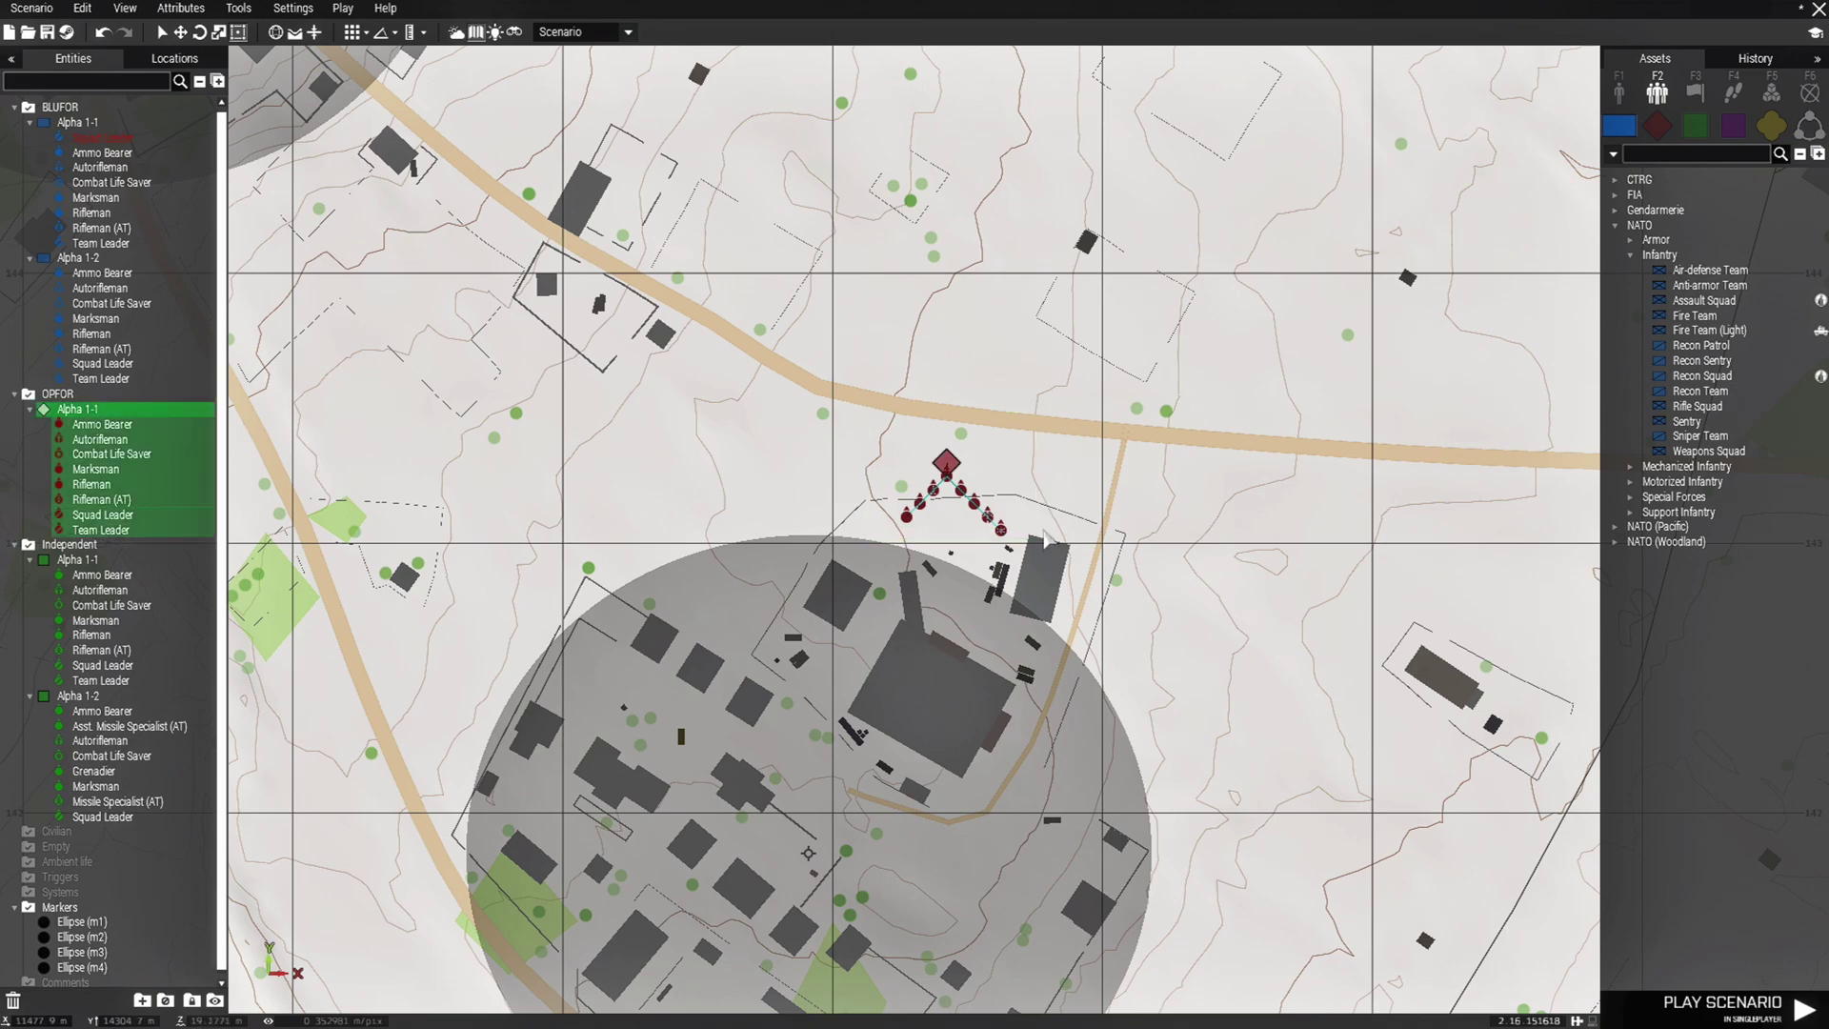
{"action": "scroll", "coordinate": [1045, 541], "scroll_direction": "down", "scroll_amount": 6}
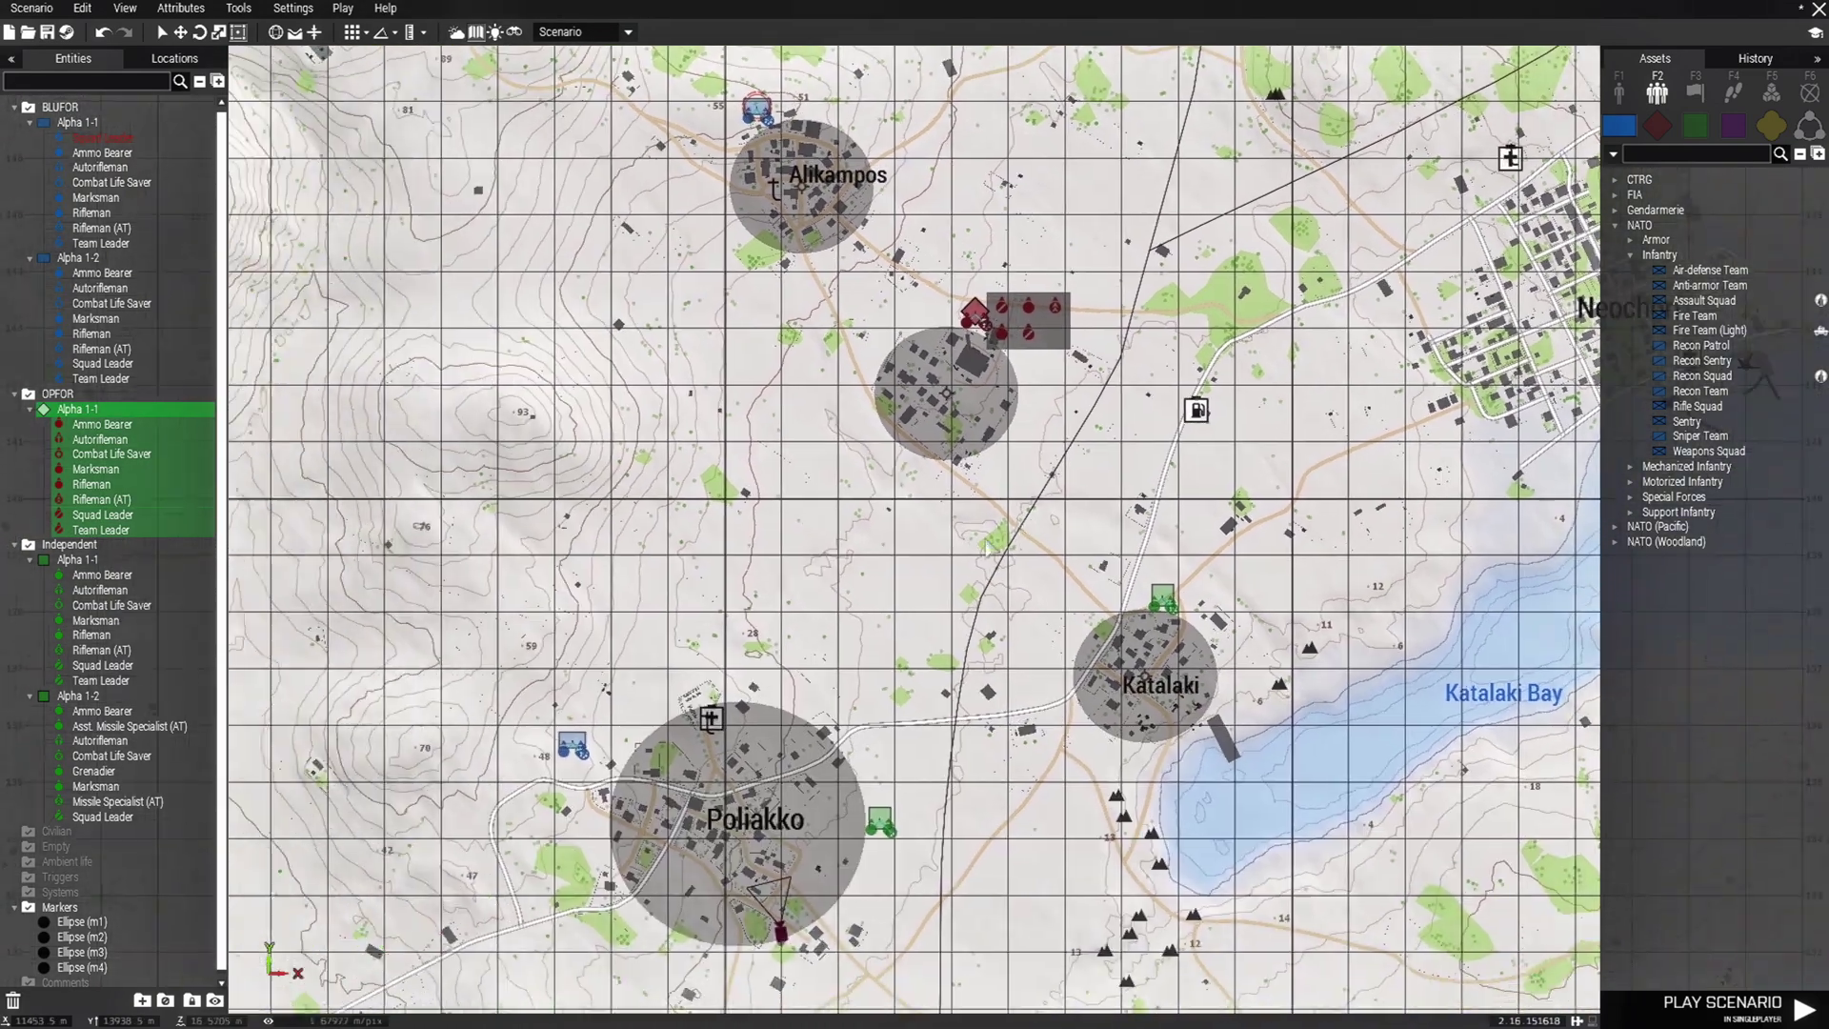
{"action": "right_click_drag", "start_coordinate": [985, 543], "coordinate": [1032, 560]}
{"action": "scroll", "coordinate": [983, 607], "scroll_direction": "up", "scroll_amount": 4}
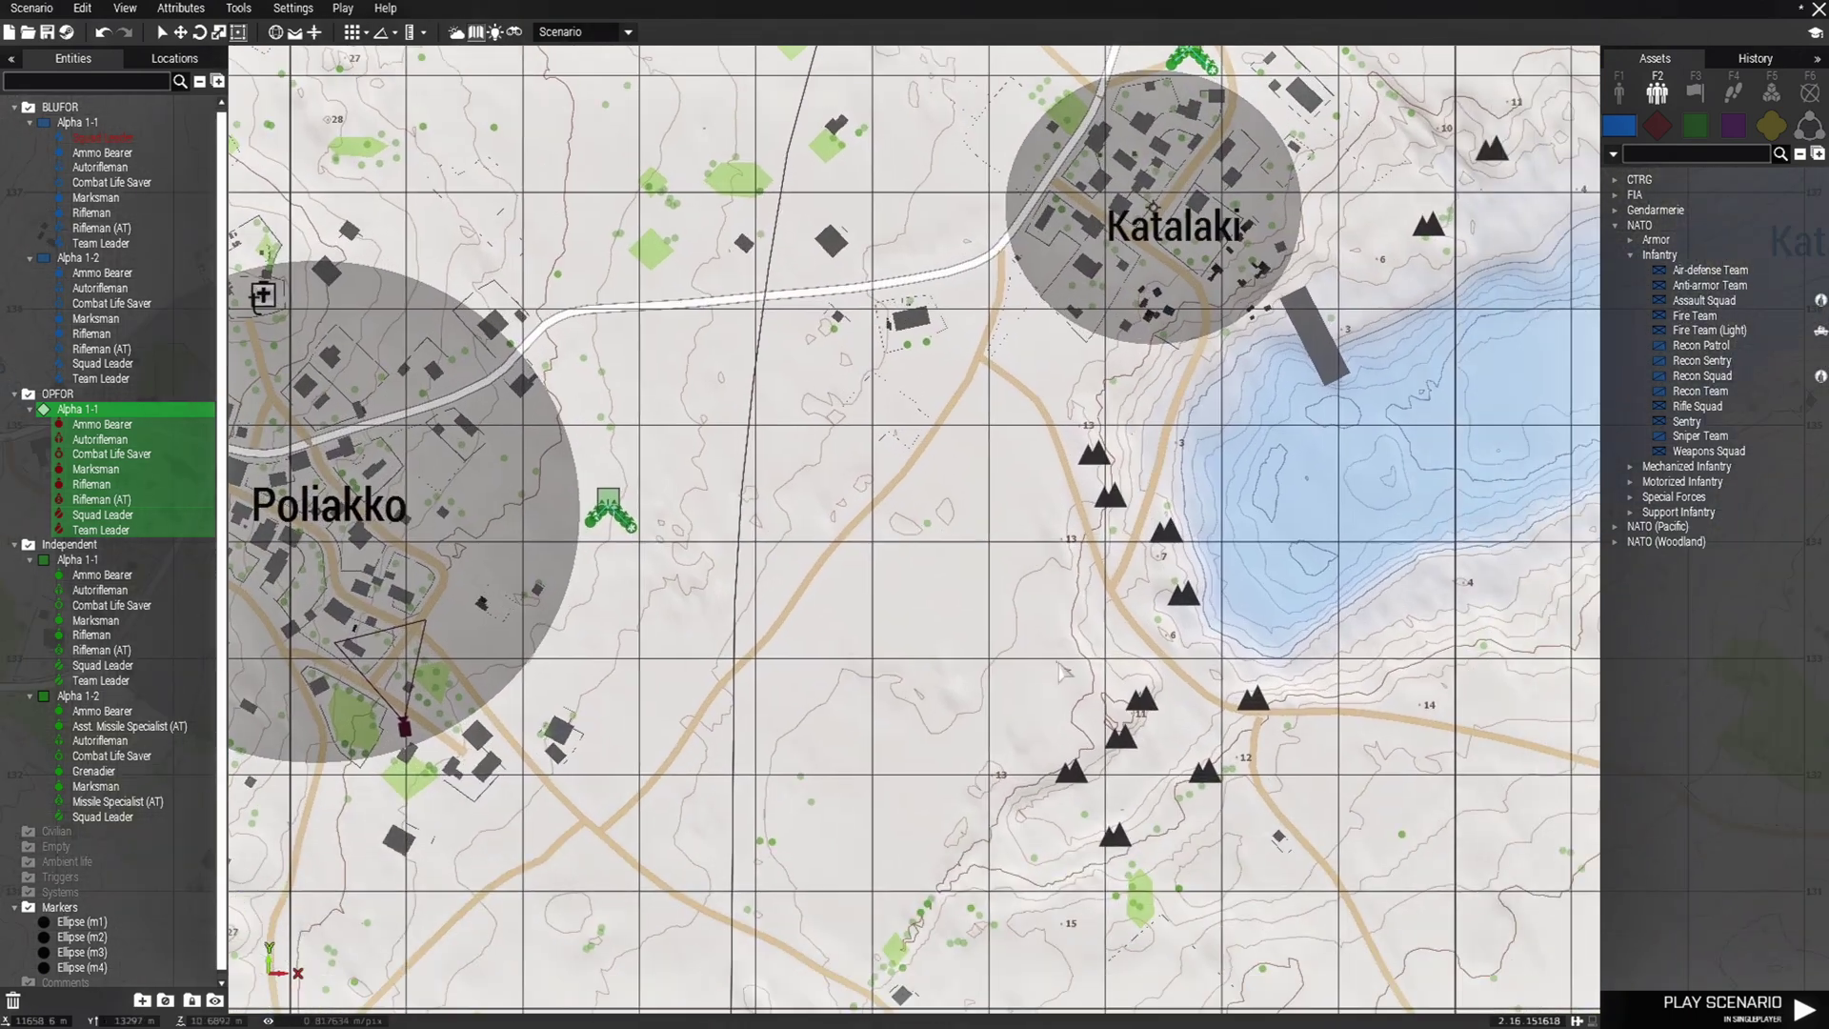
{"action": "left_click", "coordinate": [1067, 598]}
{"action": "key", "text": "ctrl+v"}
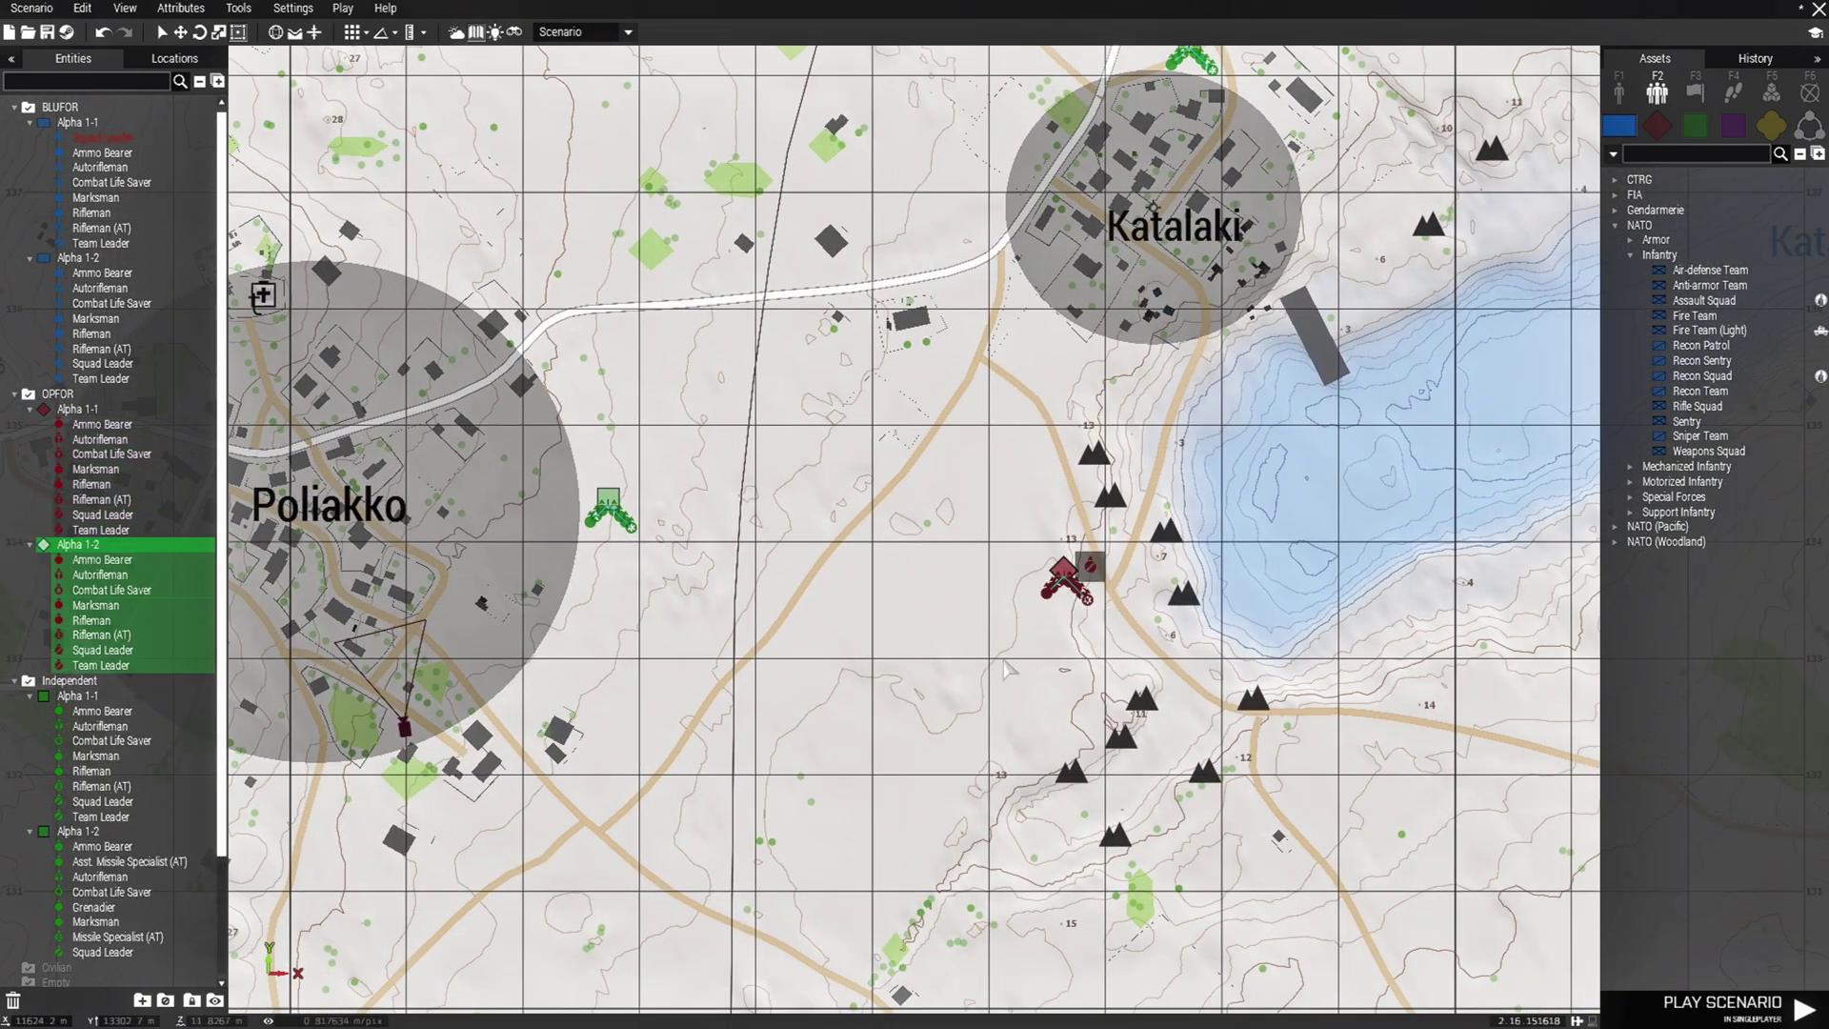
{"action": "scroll", "coordinate": [1082, 580], "scroll_direction": "down", "scroll_amount": 5}
{"action": "scroll", "coordinate": [143, 324], "scroll_direction": "down", "scroll_amount": 3}
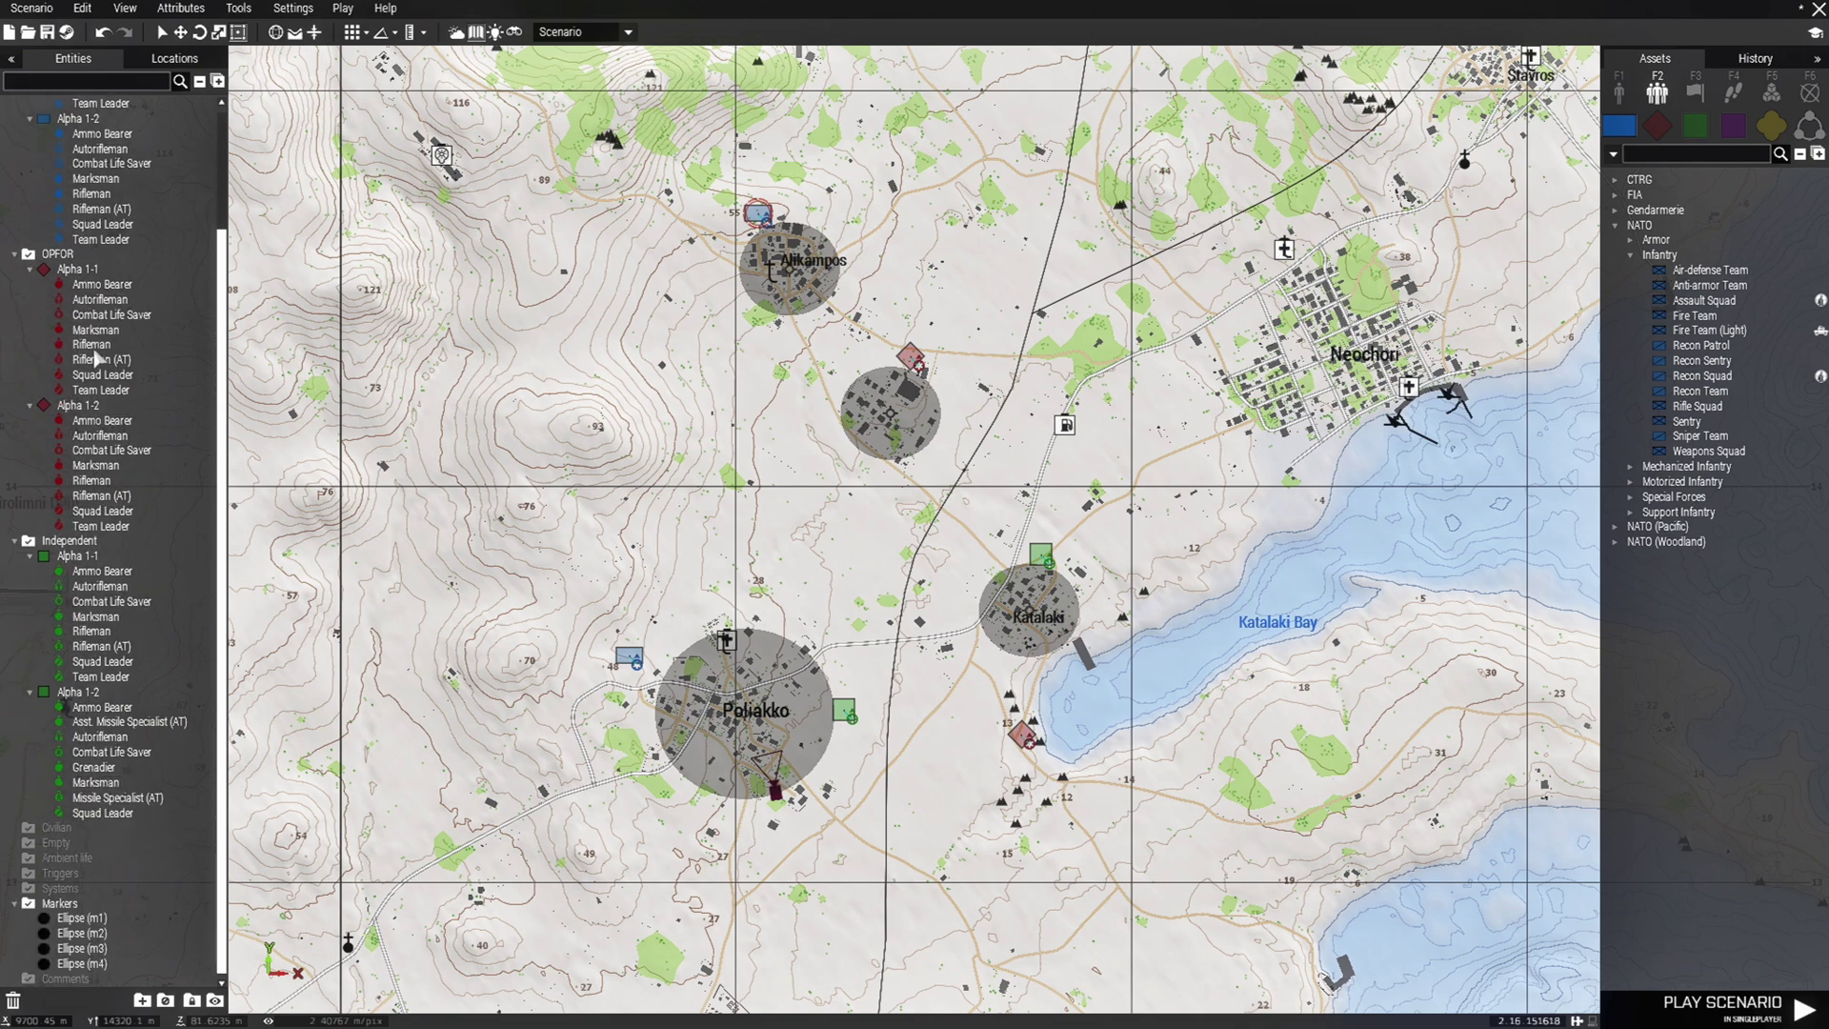
{"action": "scroll", "coordinate": [105, 362], "scroll_direction": "up", "scroll_amount": 3}
Step: Centre the map on BLUFOR Alpha 1-1 north of Alikampos and open its attributes
{"action": "double_click", "coordinate": [123, 227]}
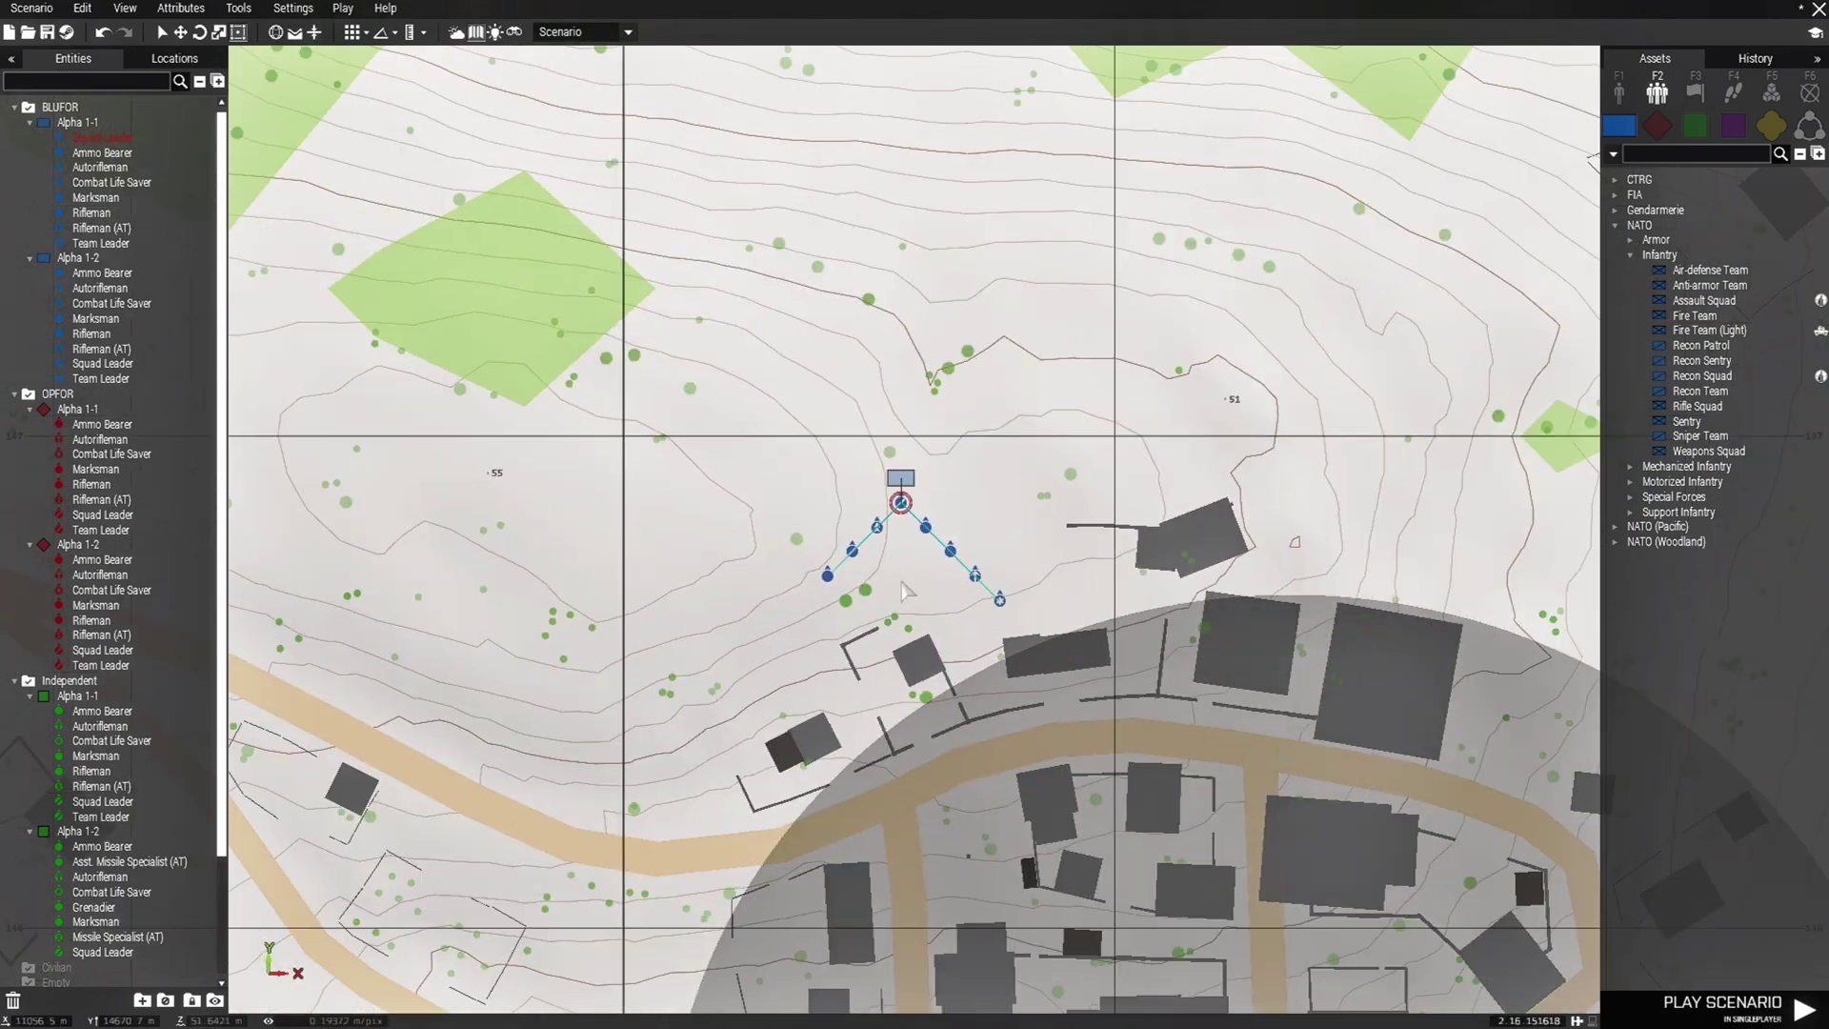
{"action": "scroll", "coordinate": [905, 590], "scroll_direction": "down", "scroll_amount": 1}
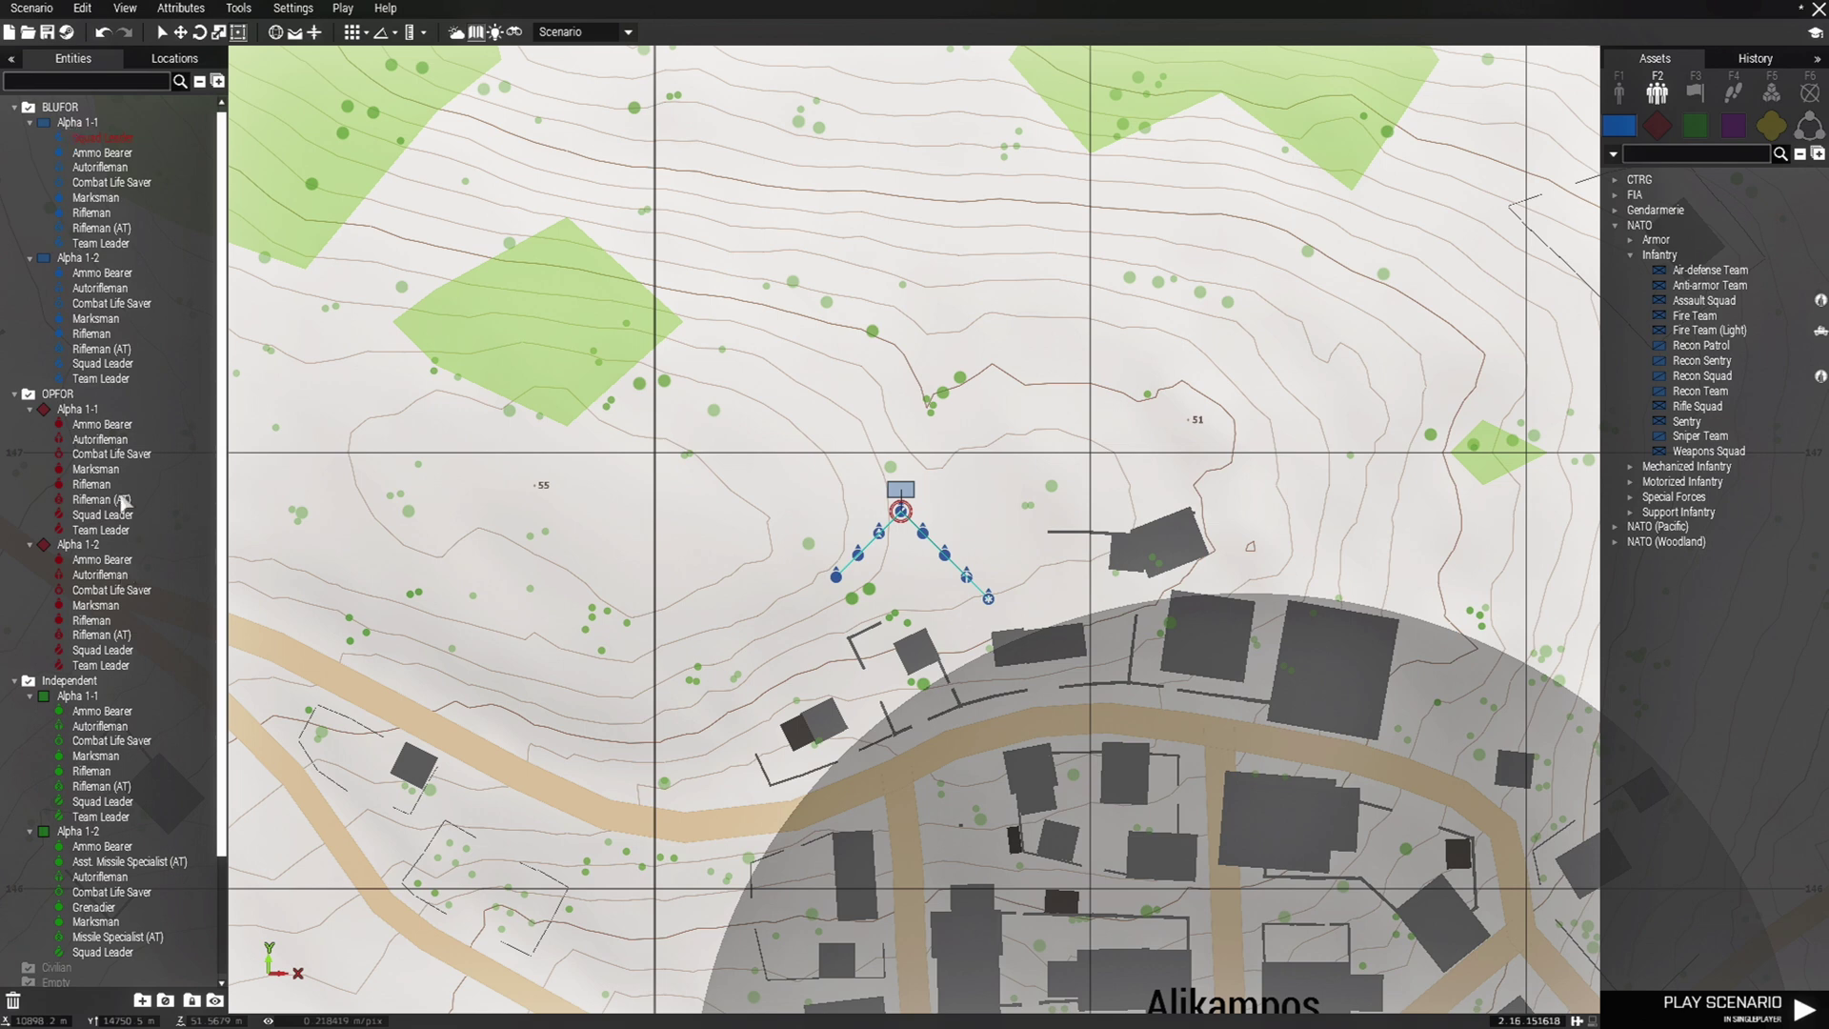
{"action": "left_click", "coordinate": [73, 123]}
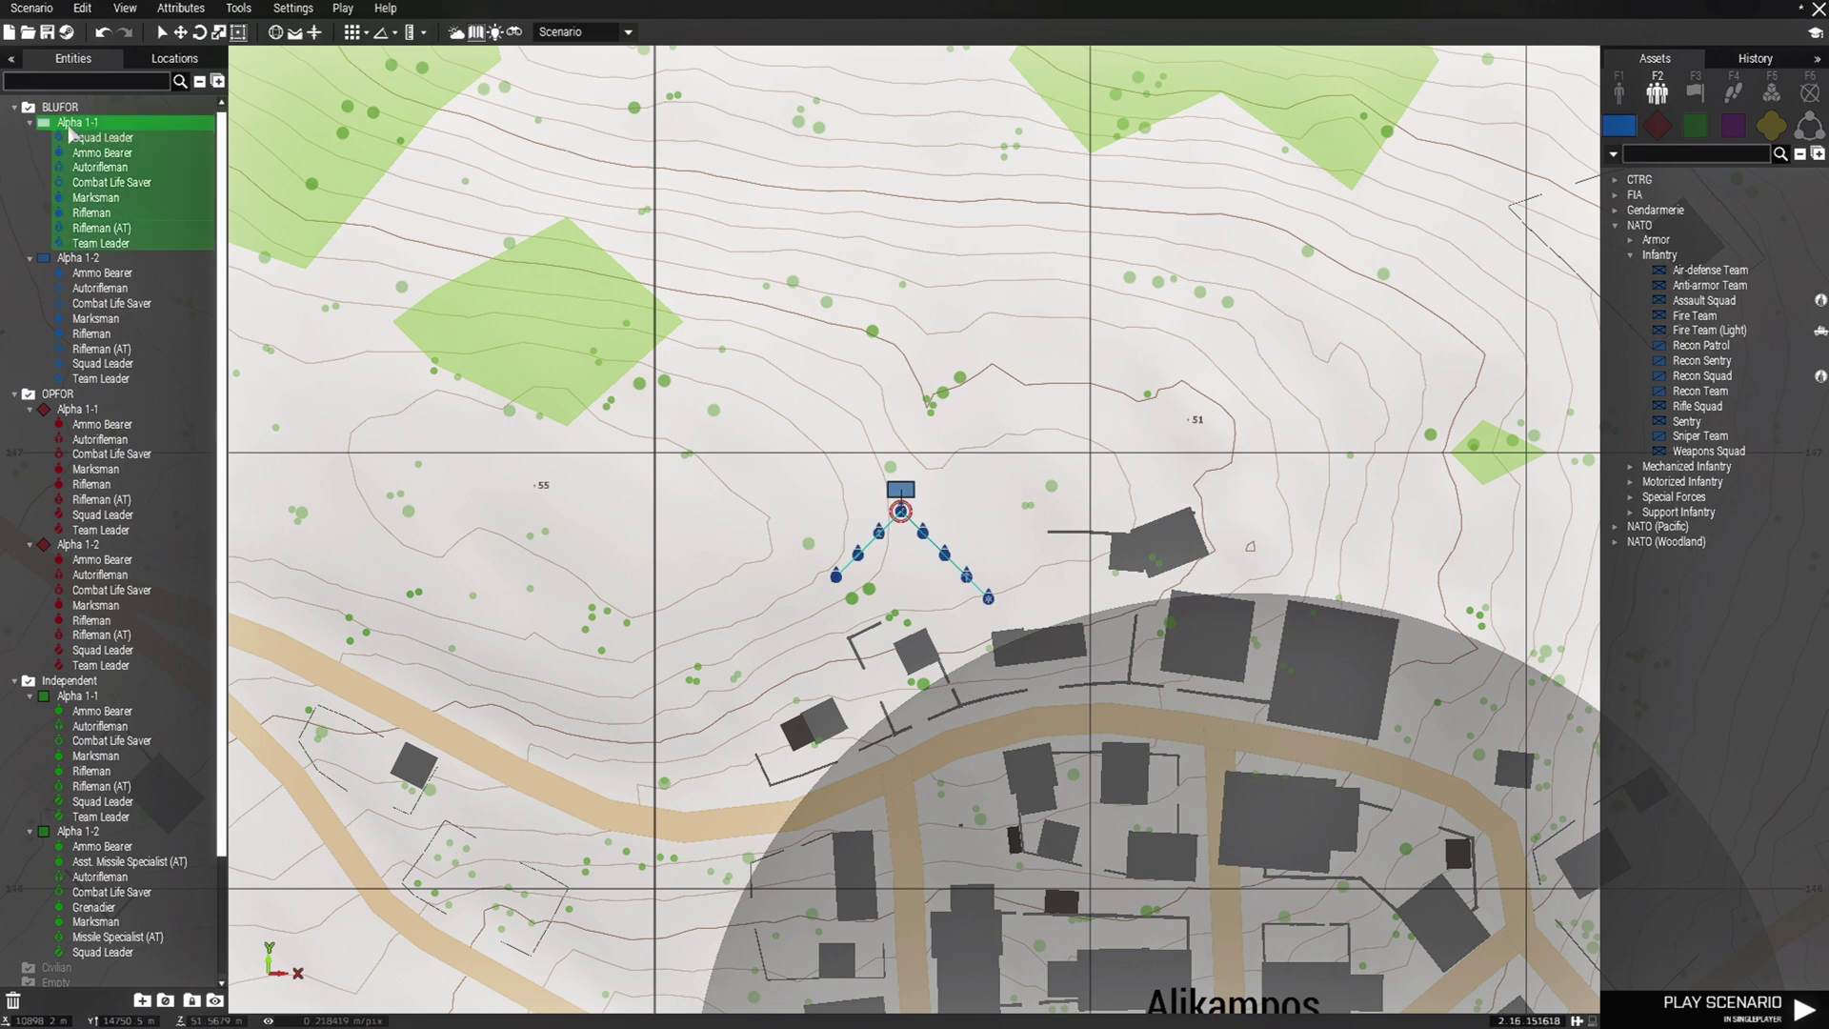
{"action": "left_click", "coordinate": [82, 259]}
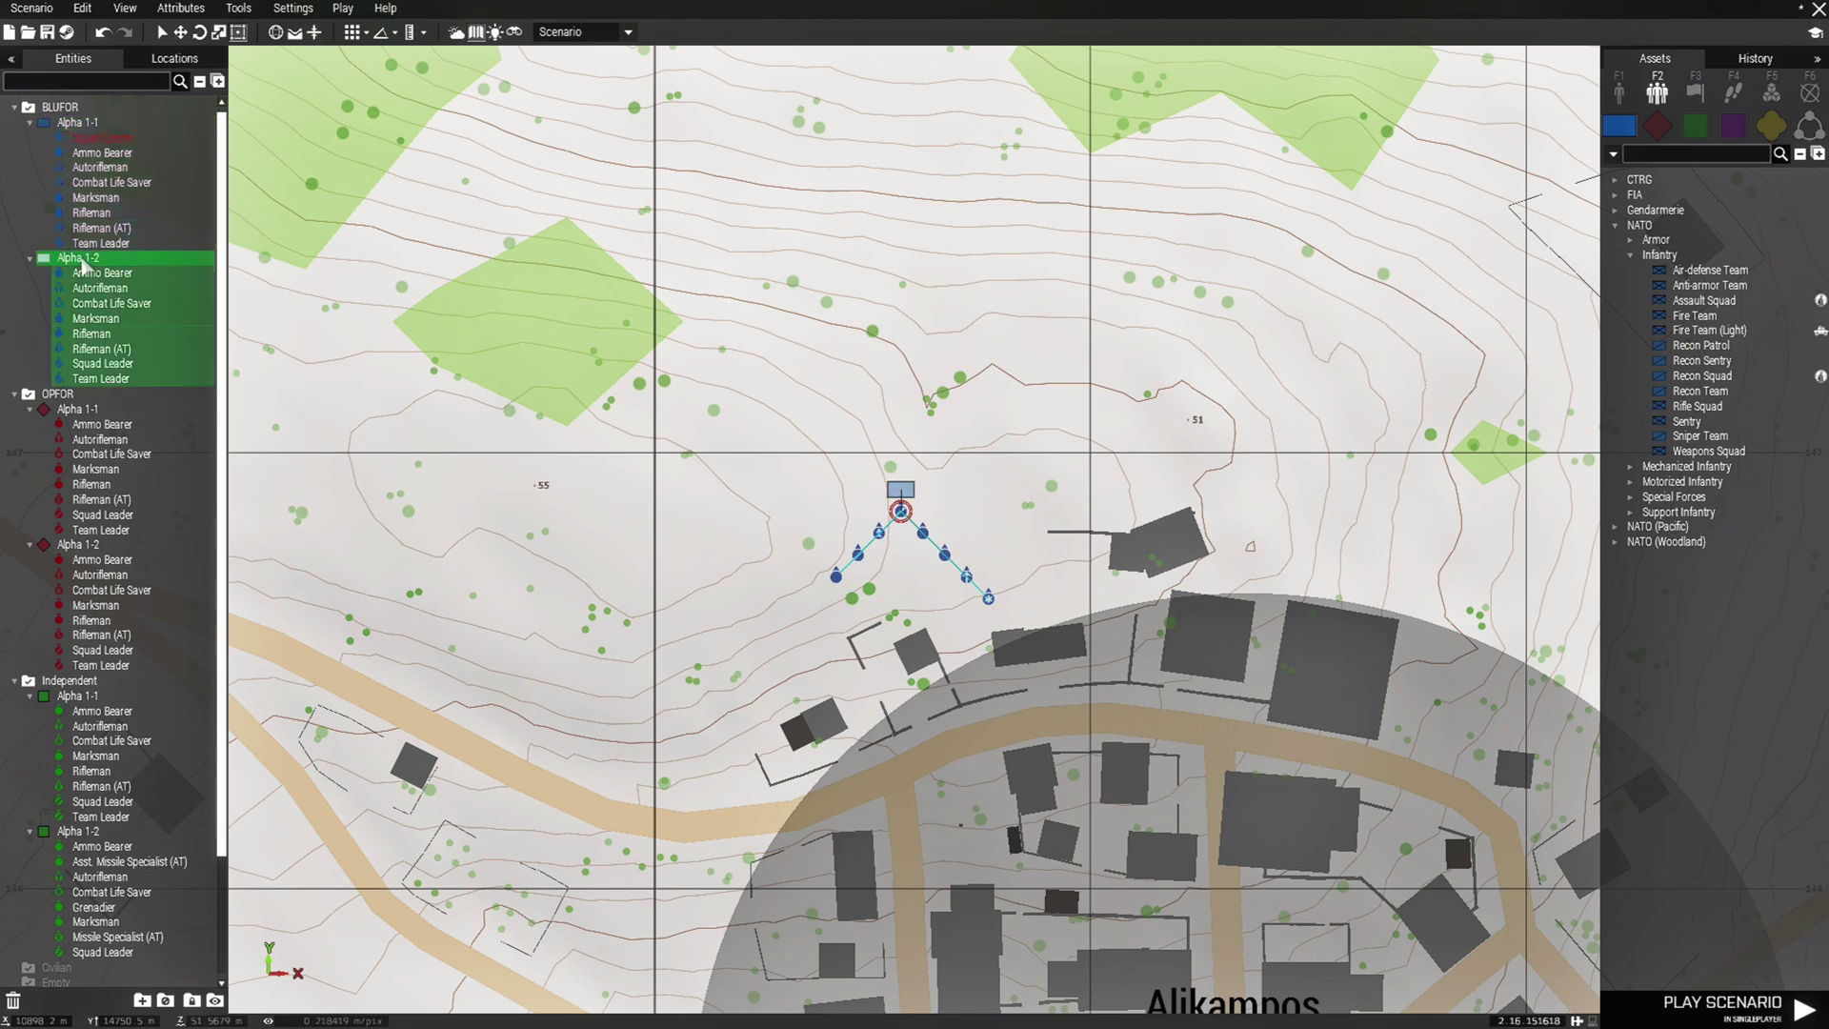
{"action": "left_click", "coordinate": [82, 411]}
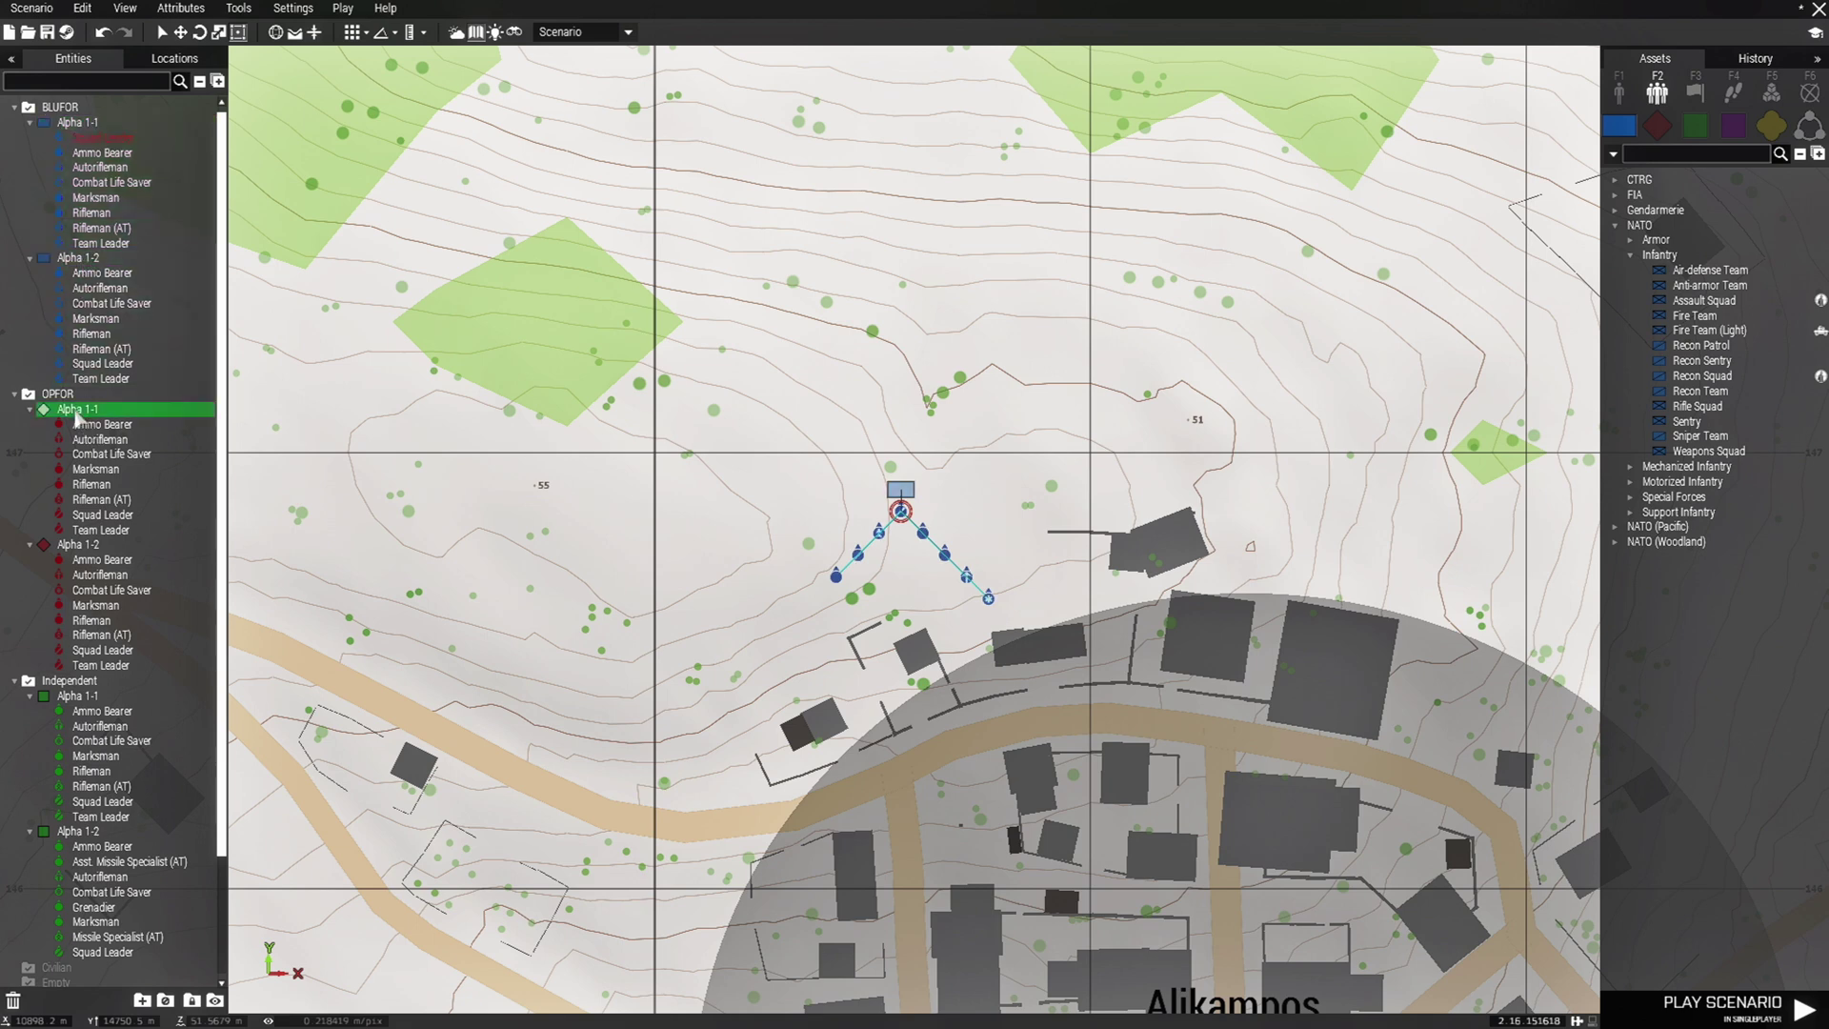
{"action": "left_click", "coordinate": [73, 126]}
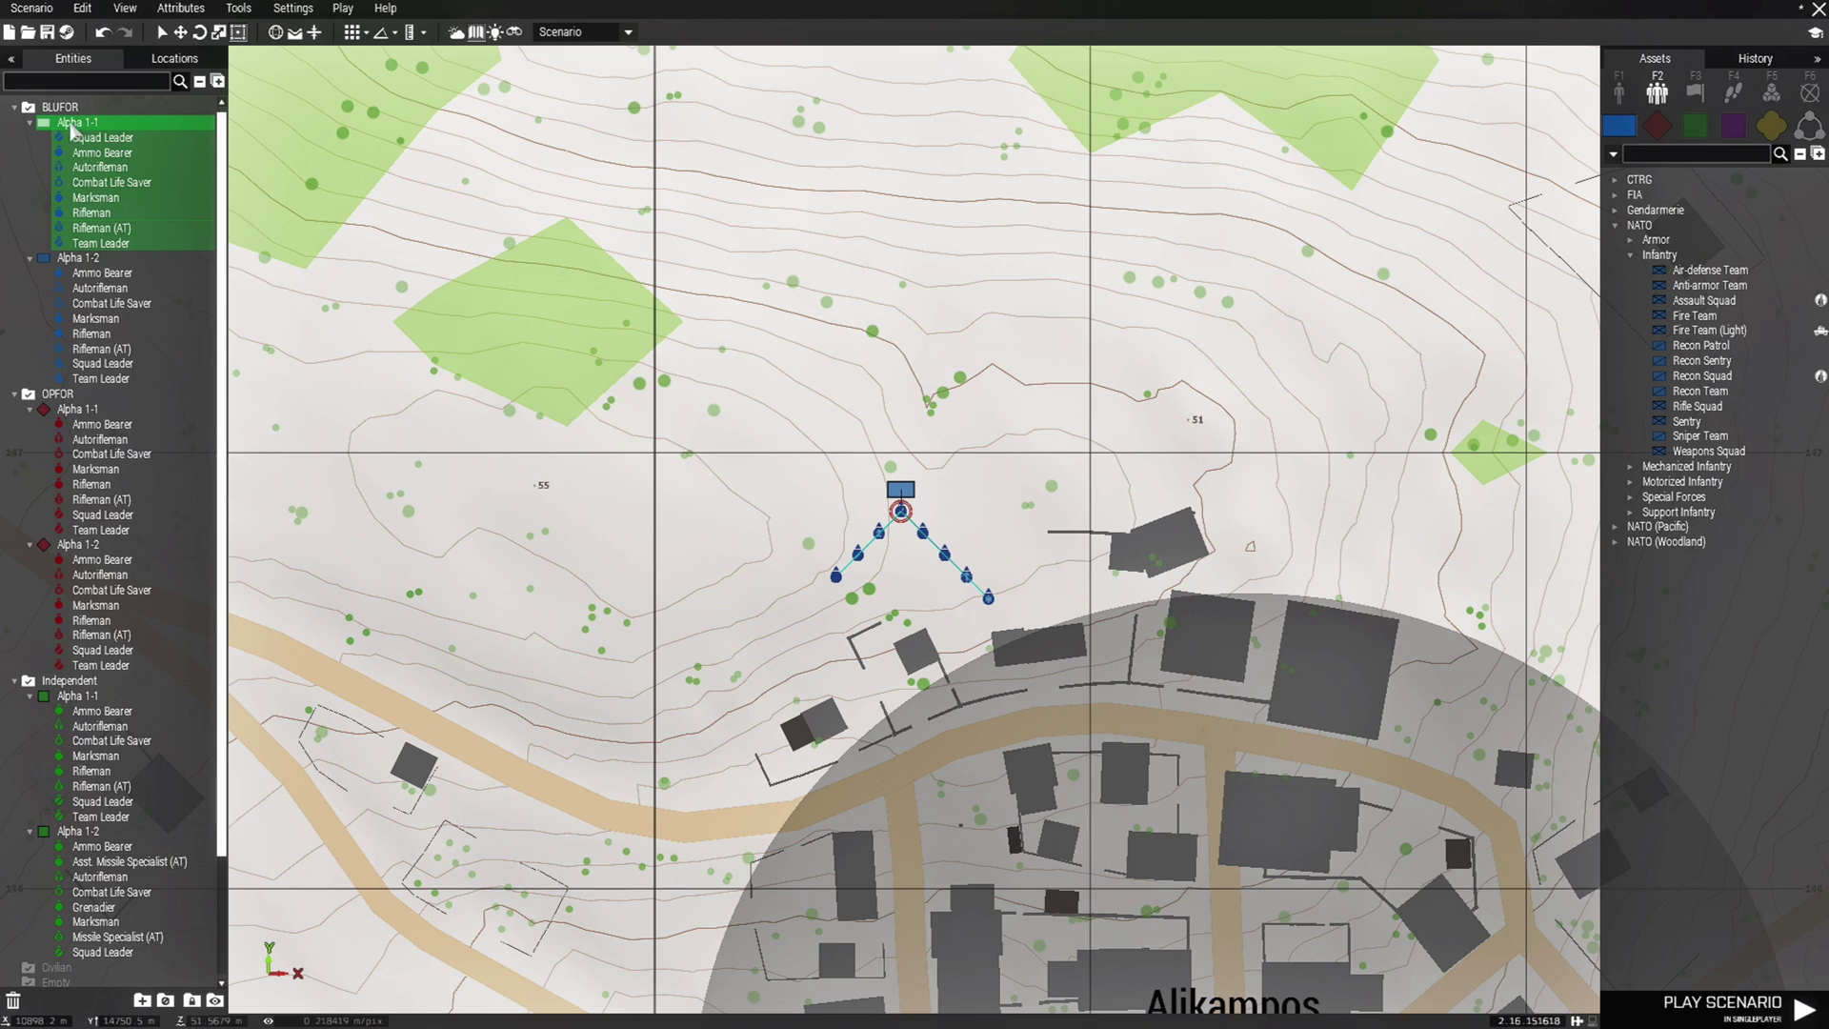
{"action": "double_click", "coordinate": [73, 129]}
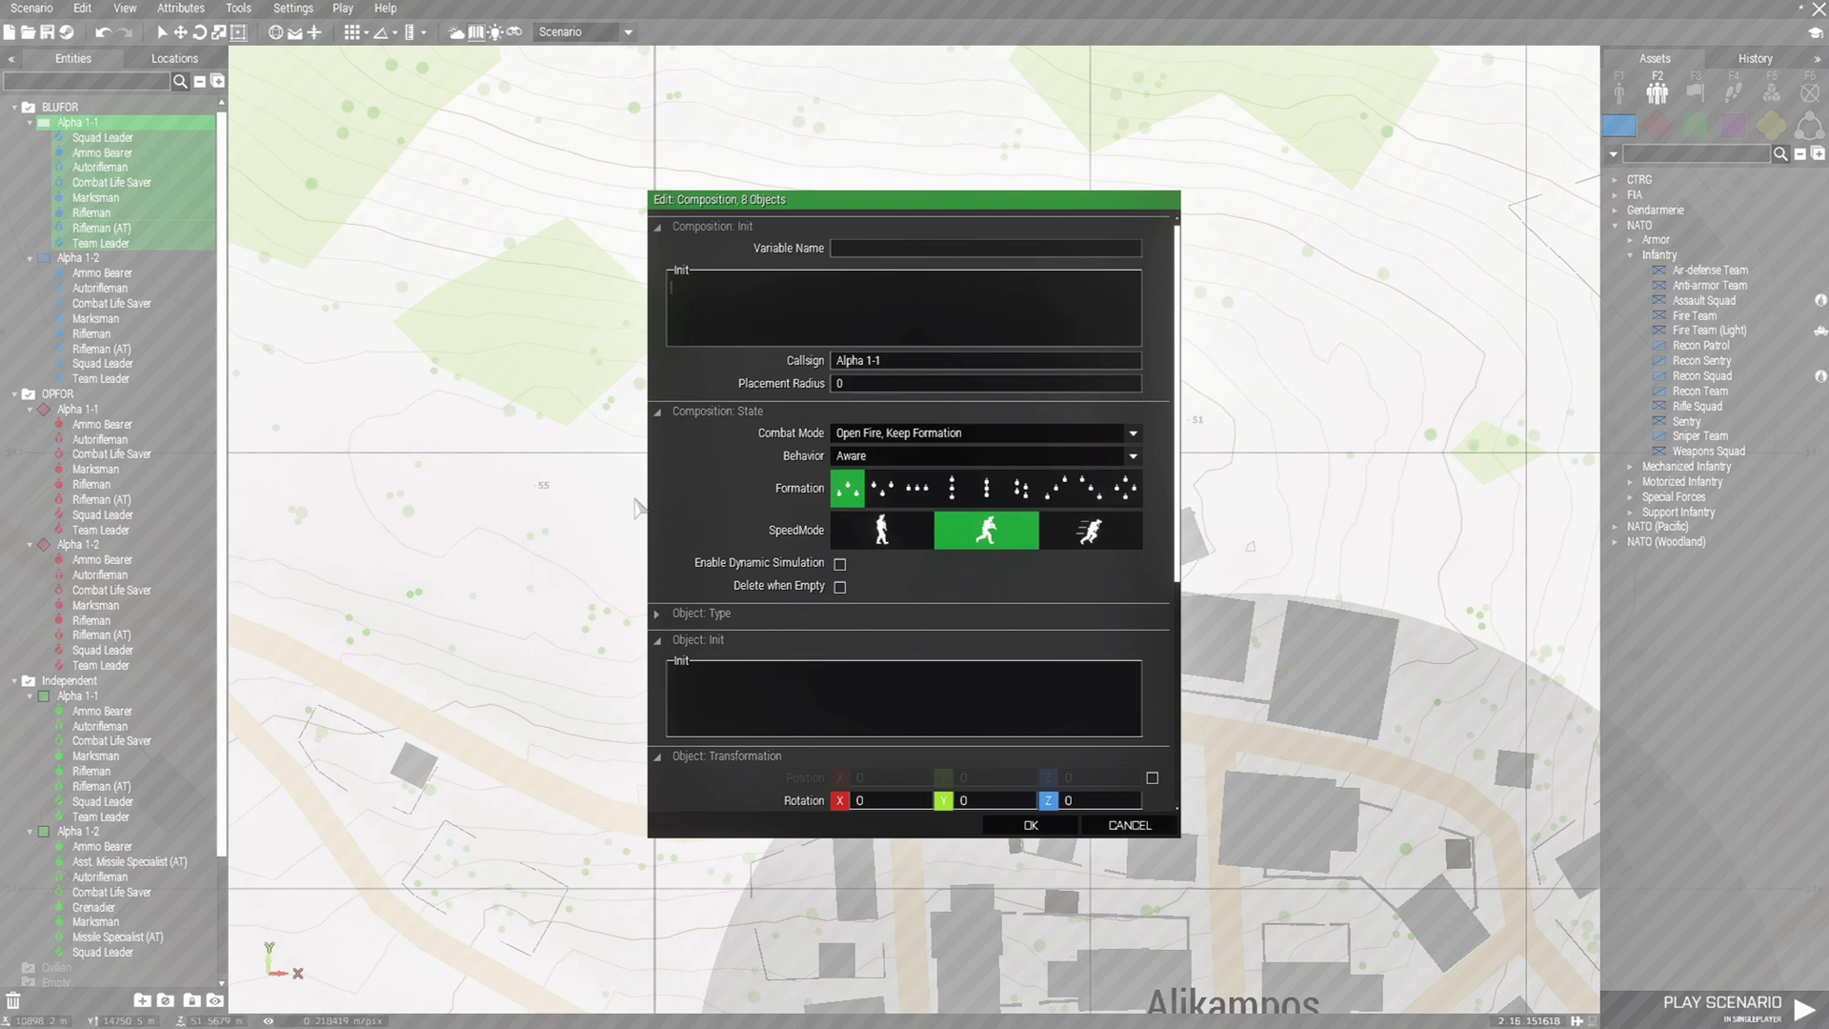
Step: Give BLUFOR Alpha 1-1 the Composition Init 'G1 = this;' and Alpha 1-2 'G2 = this;'
{"action": "type", "text": "G1 ="}
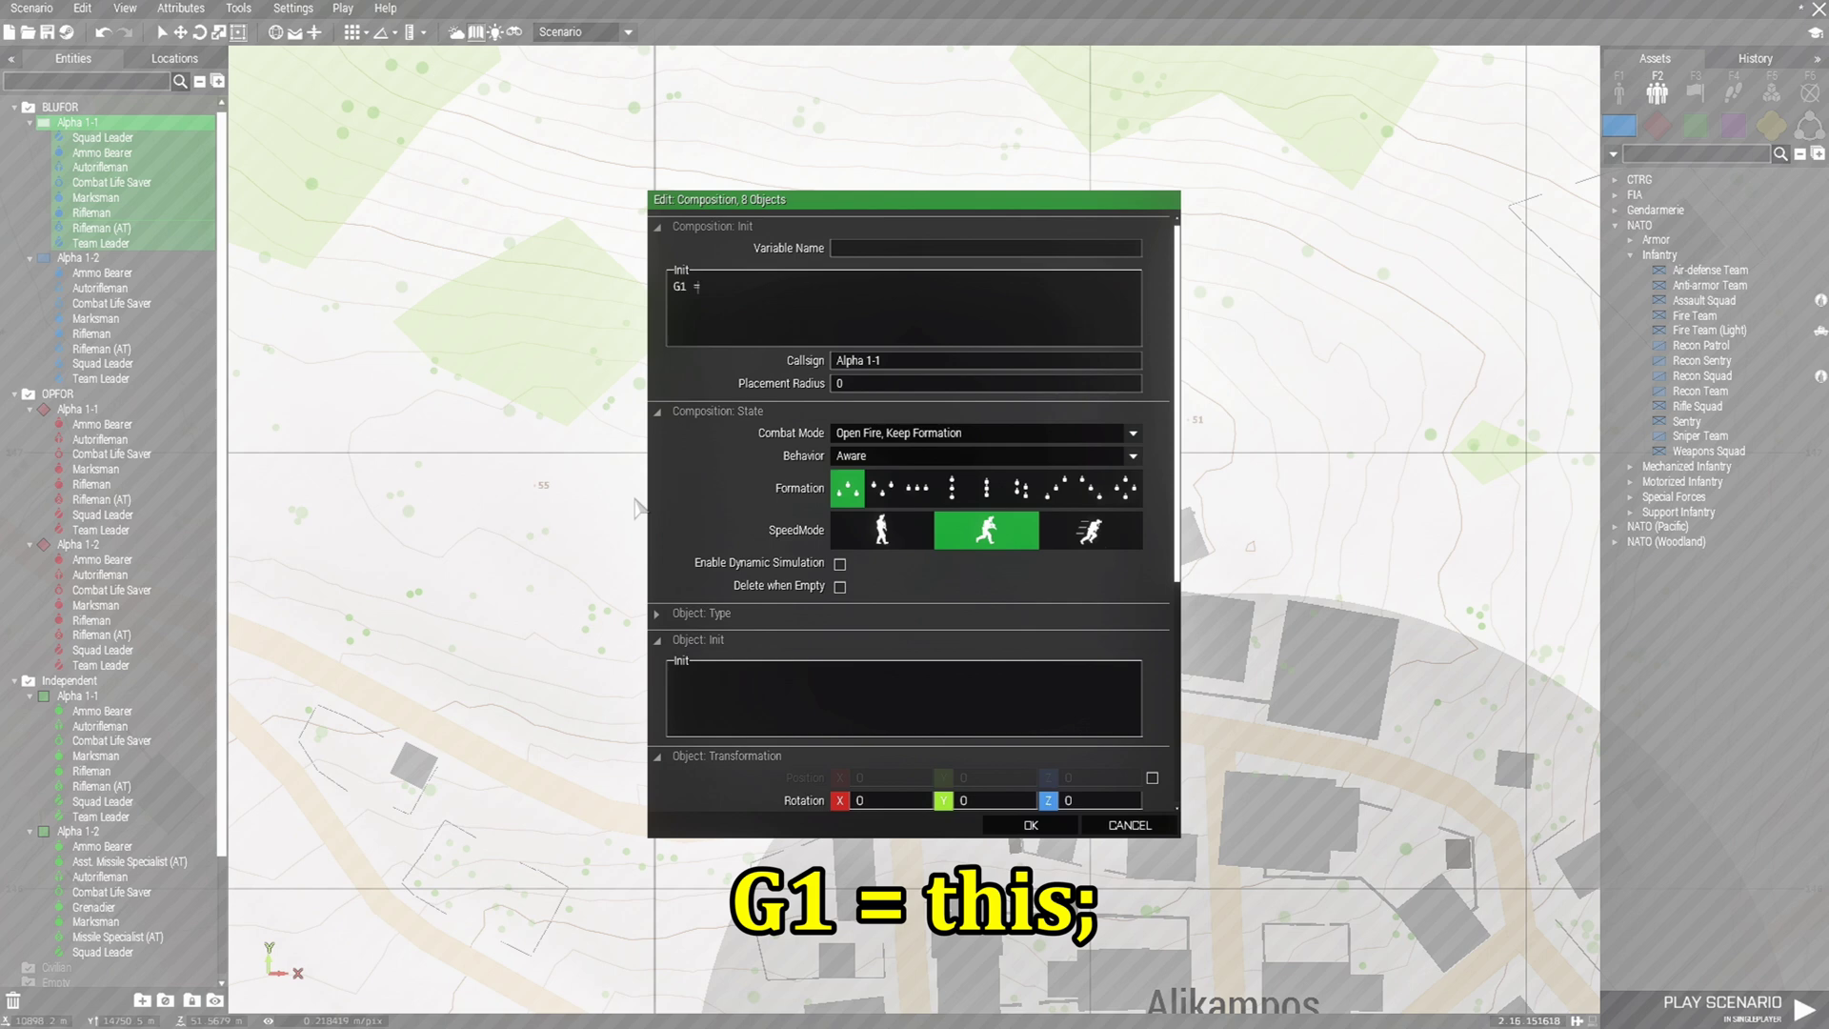
{"action": "type", "text": "this;"}
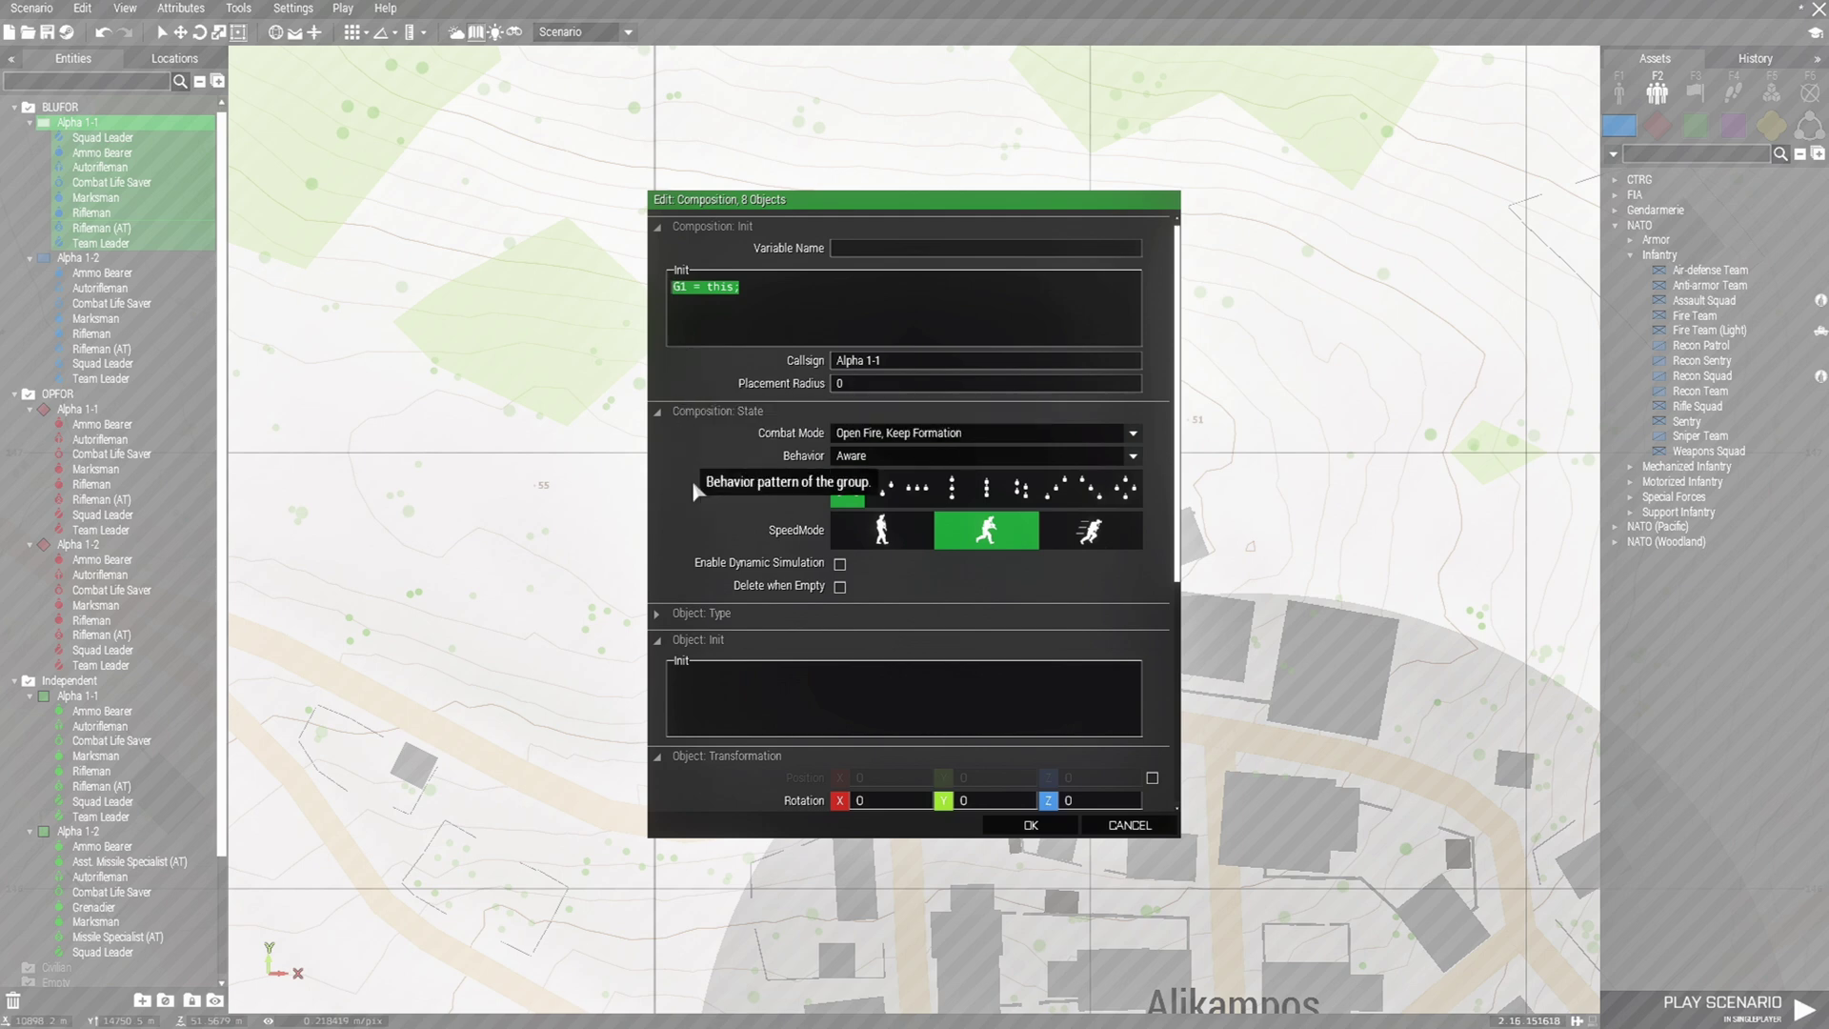
{"action": "left_click", "coordinate": [1031, 825]}
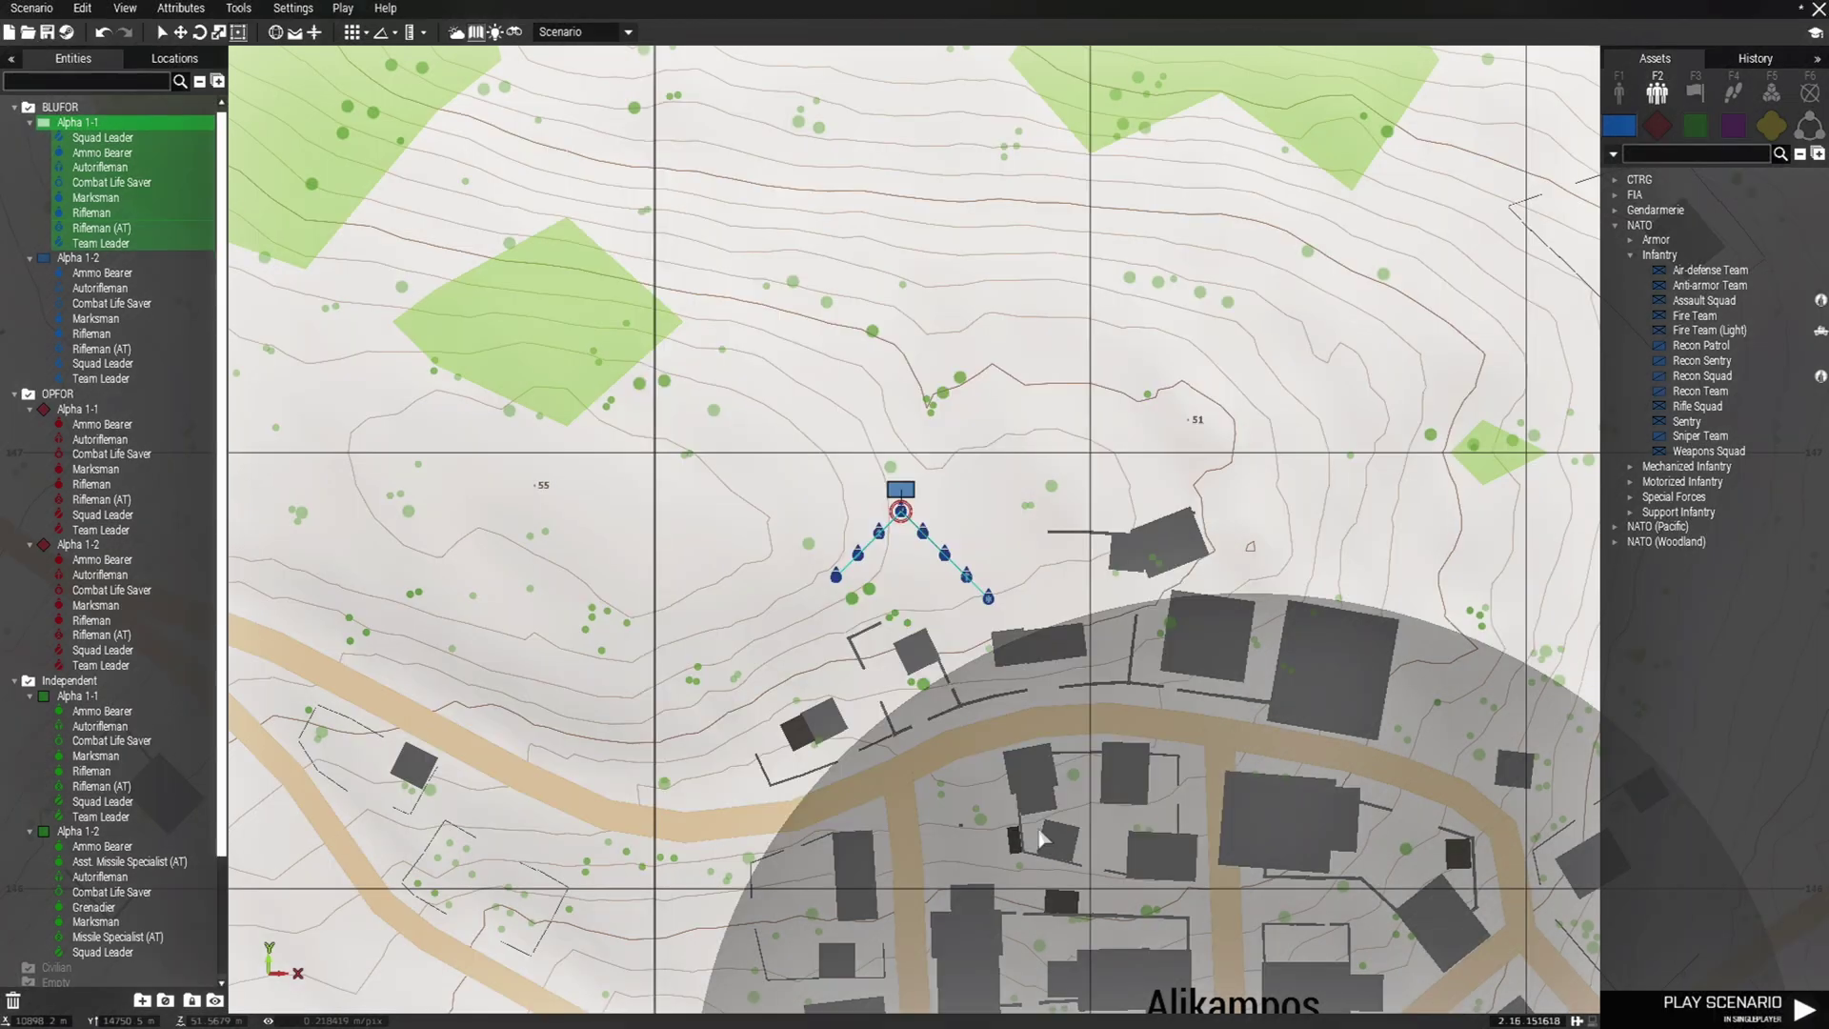
{"action": "left_click", "coordinate": [76, 261]}
{"action": "double_click", "coordinate": [75, 261]}
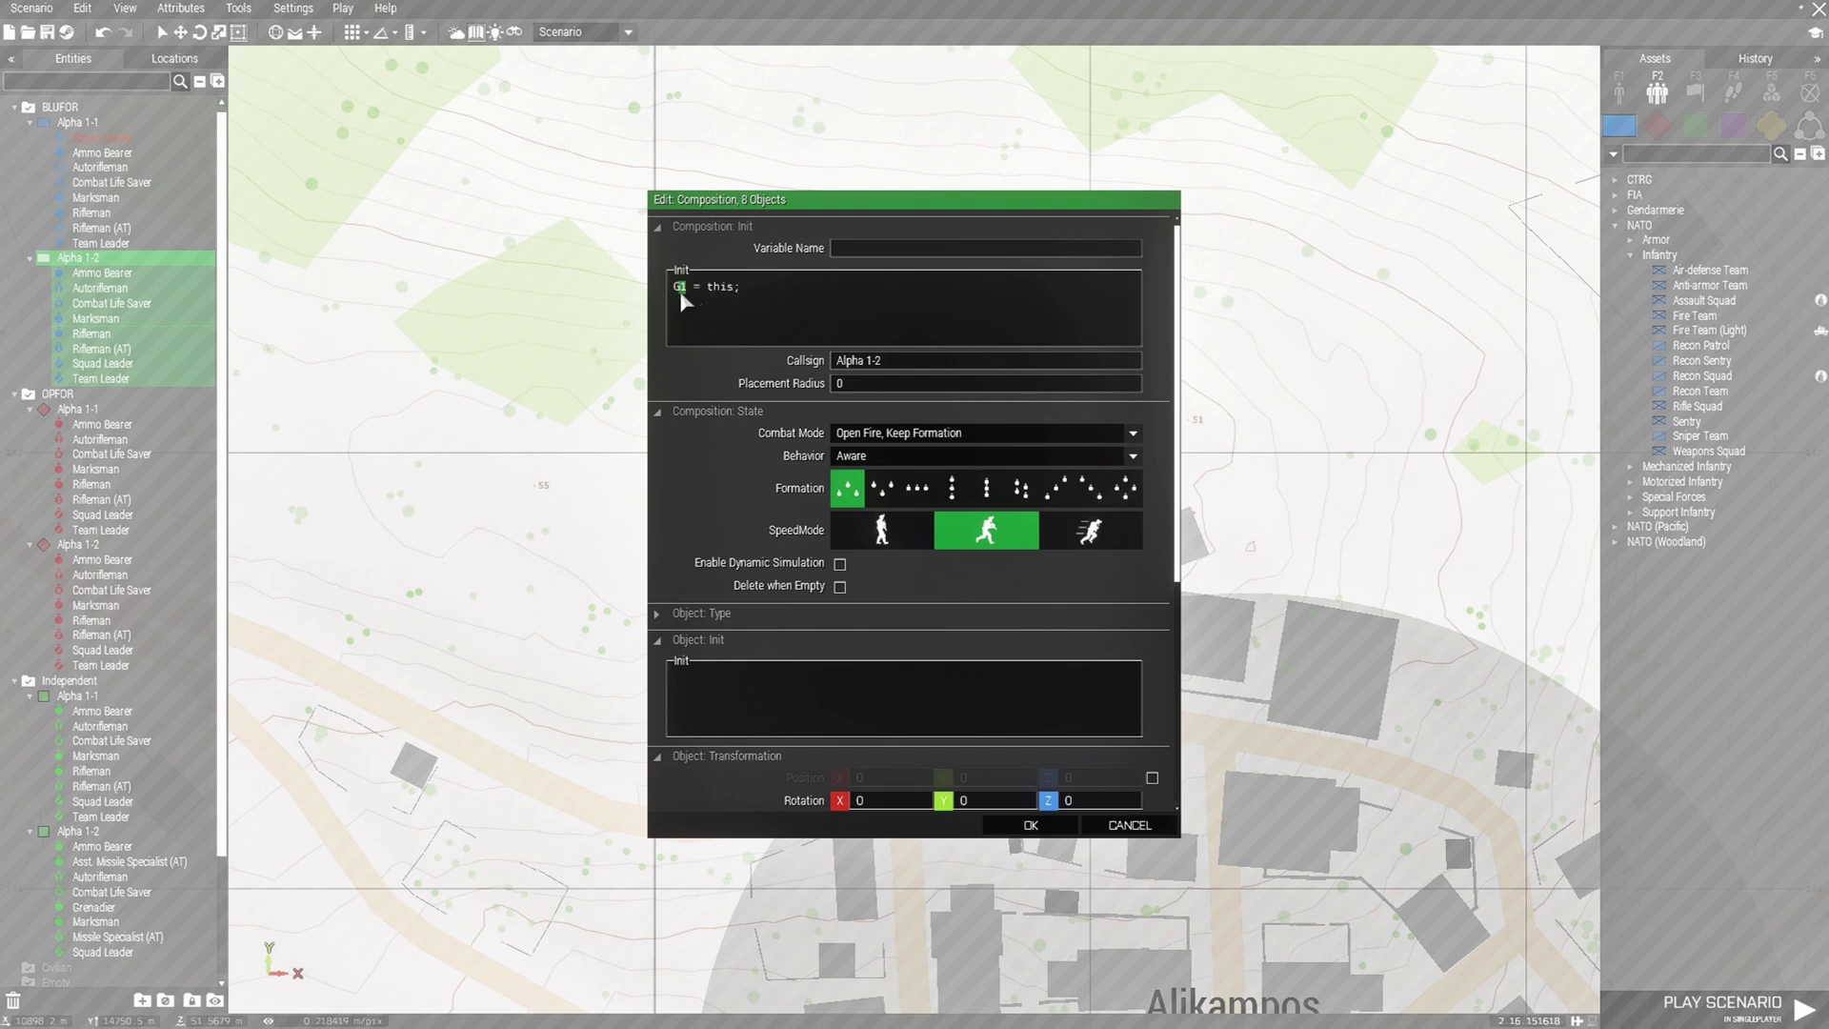
{"action": "left_click", "coordinate": [1052, 835]}
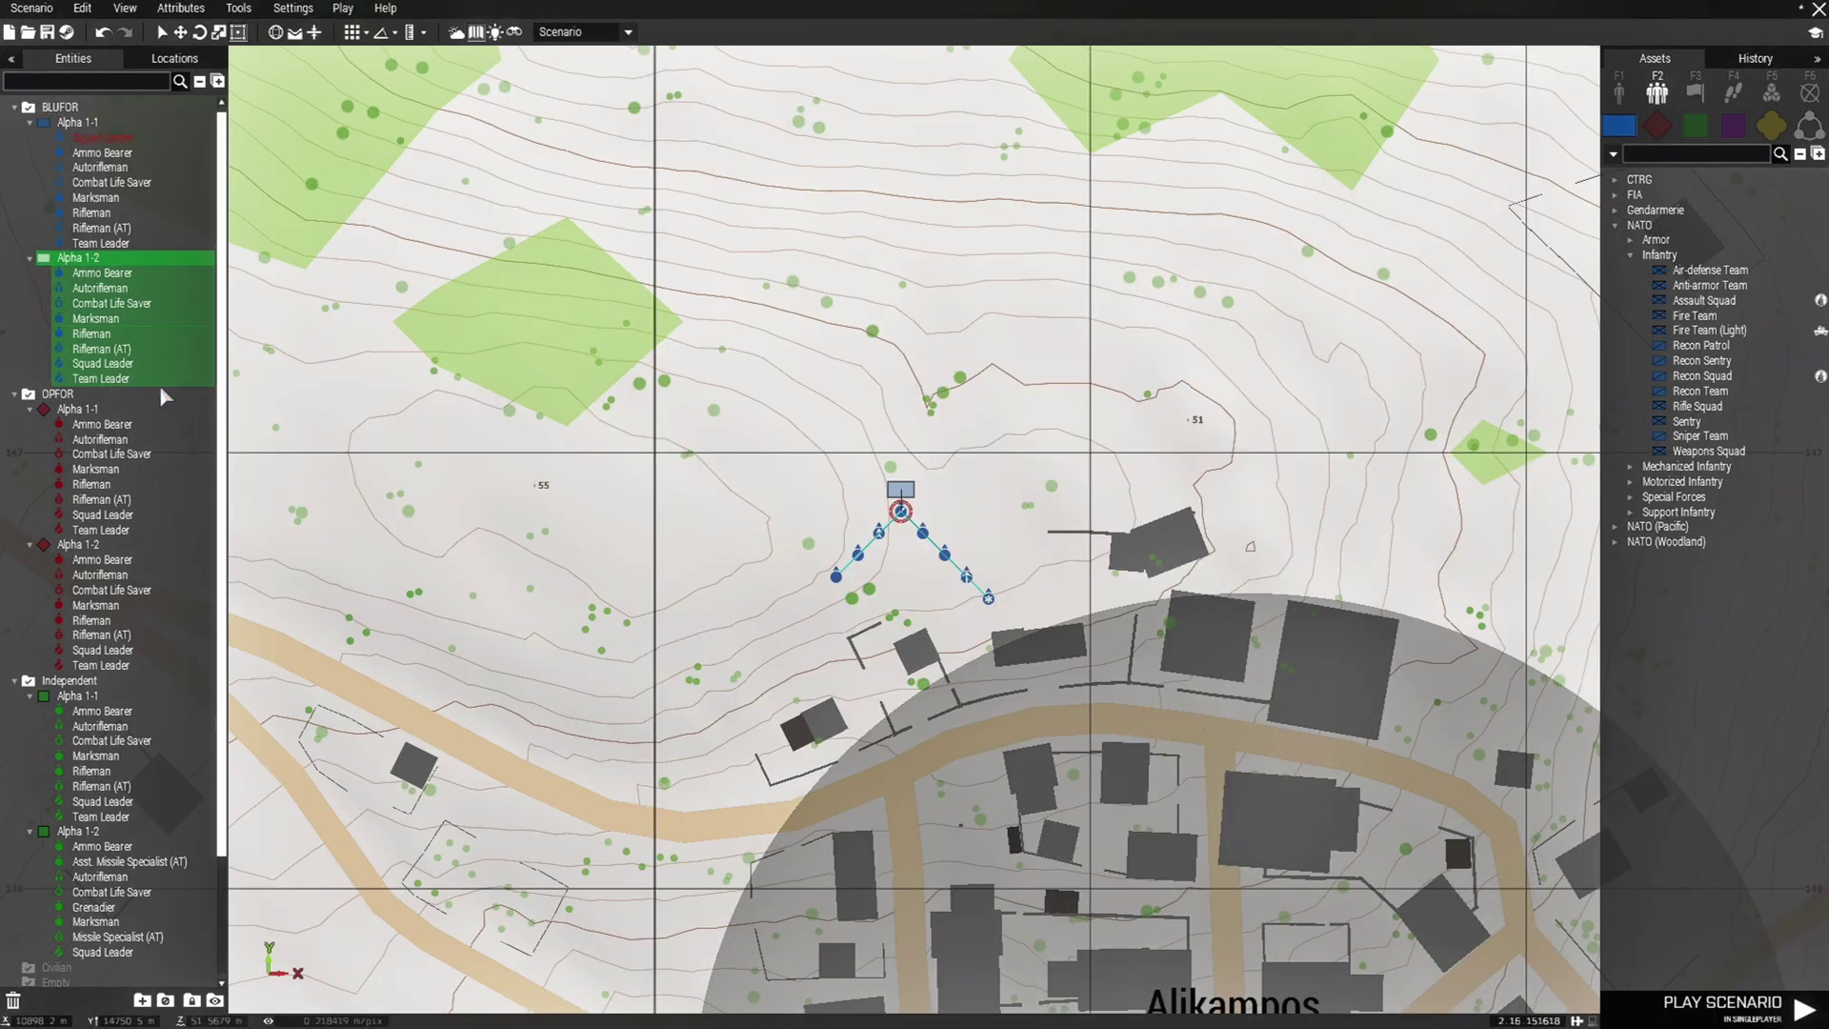
{"action": "left_click", "coordinate": [72, 411]}
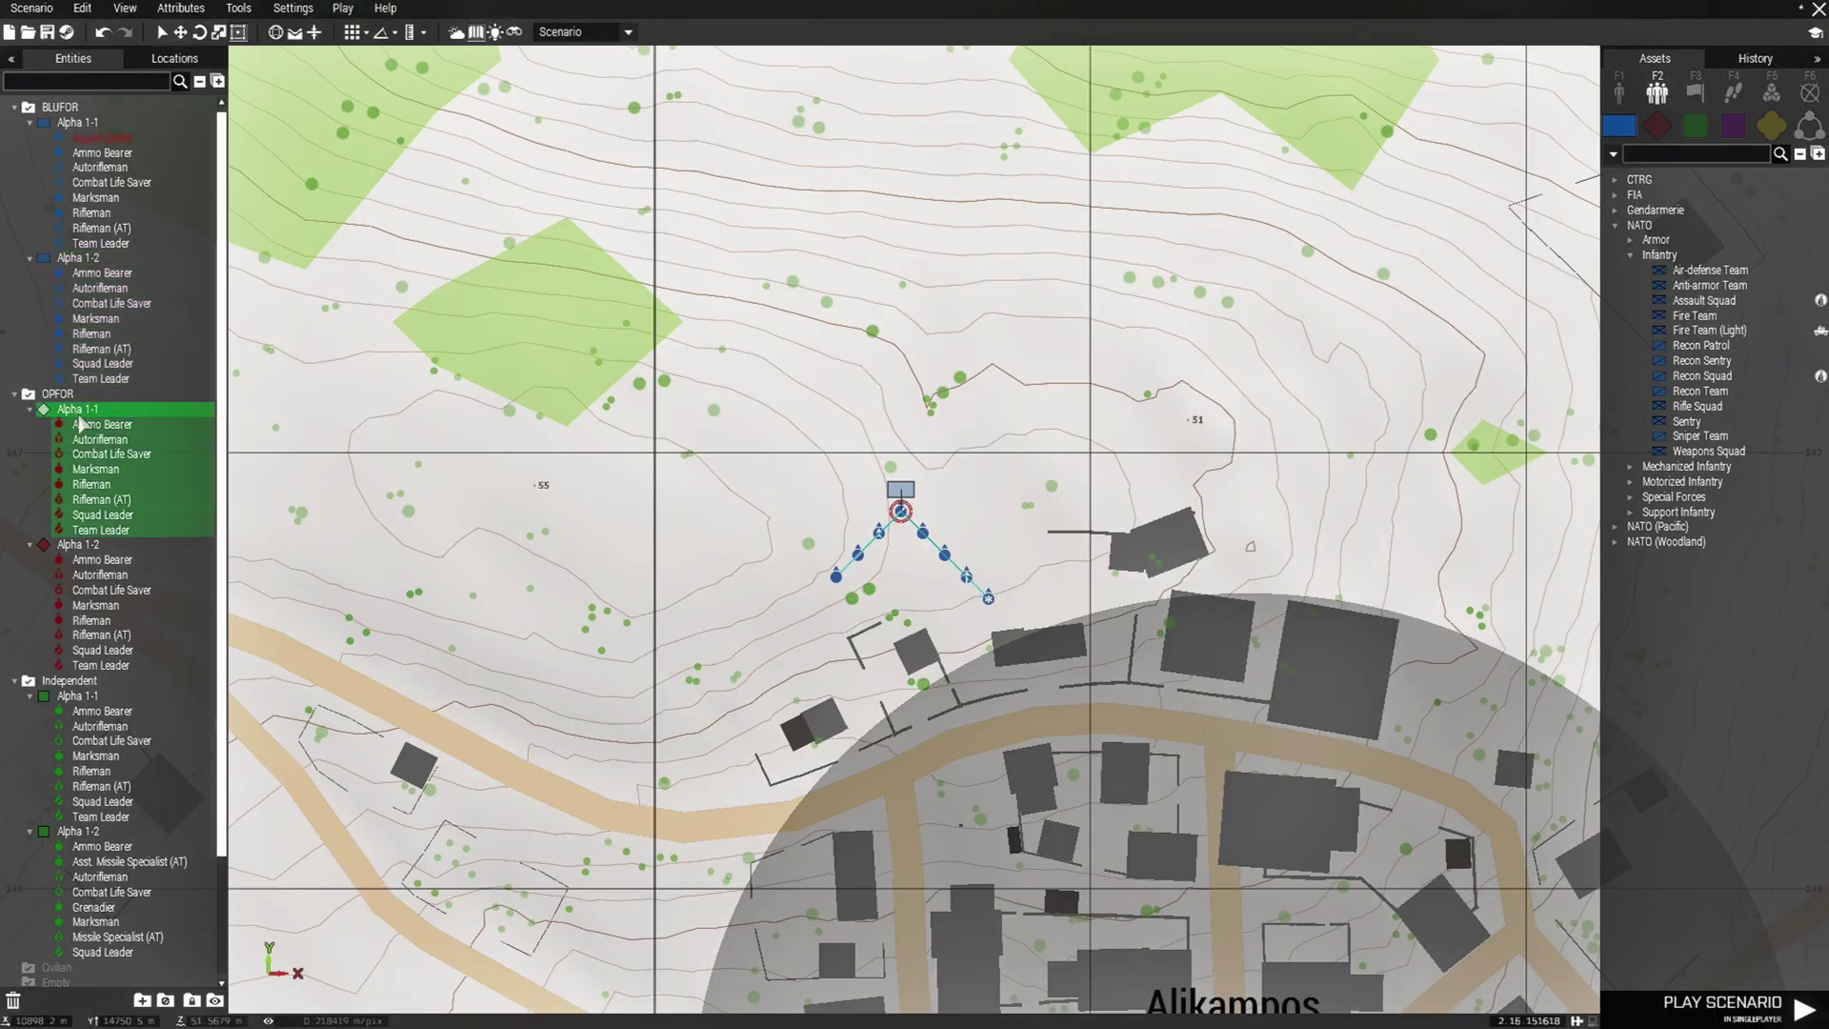
Step: Set the OPFOR Alpha 1-1 init to 'G3 = this;' and Alpha 1-2 to 'G4 = this;'
{"action": "scroll", "coordinate": [80, 416], "scroll_direction": "down", "scroll_amount": 1}
{"action": "double_click", "coordinate": [76, 377]}
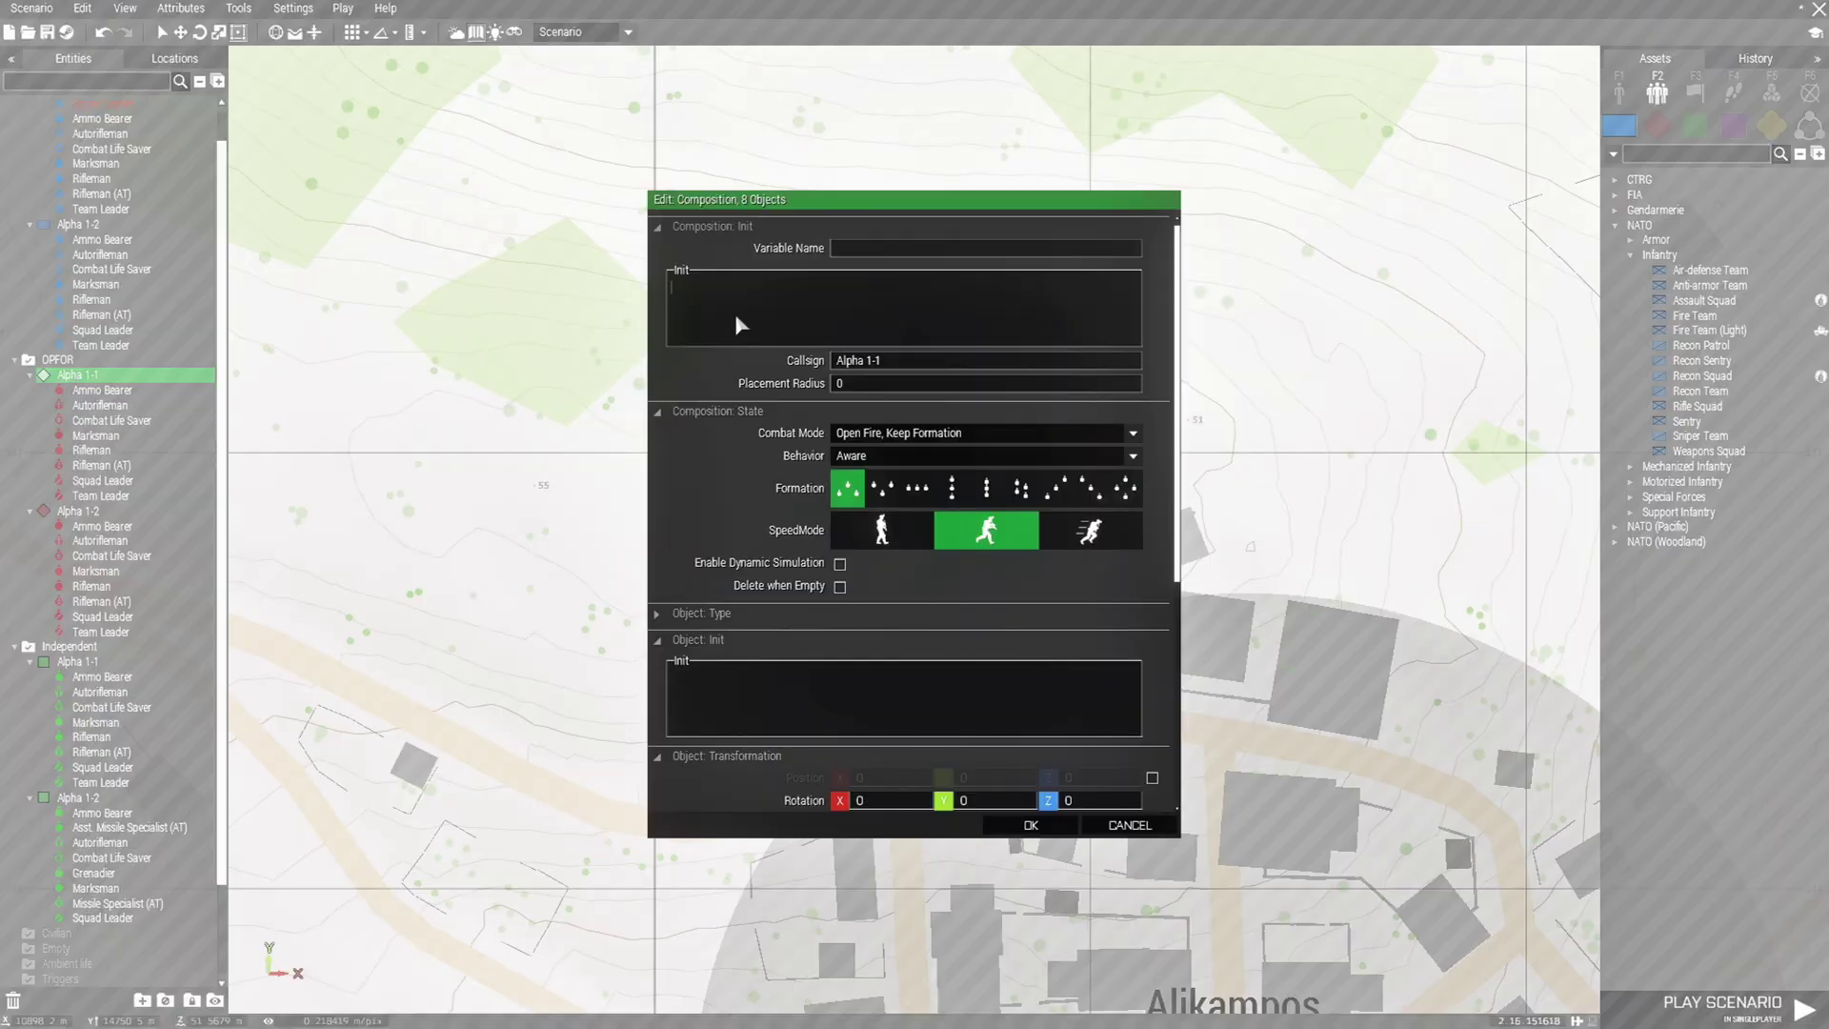
{"action": "type", "text": "3 = this;"}
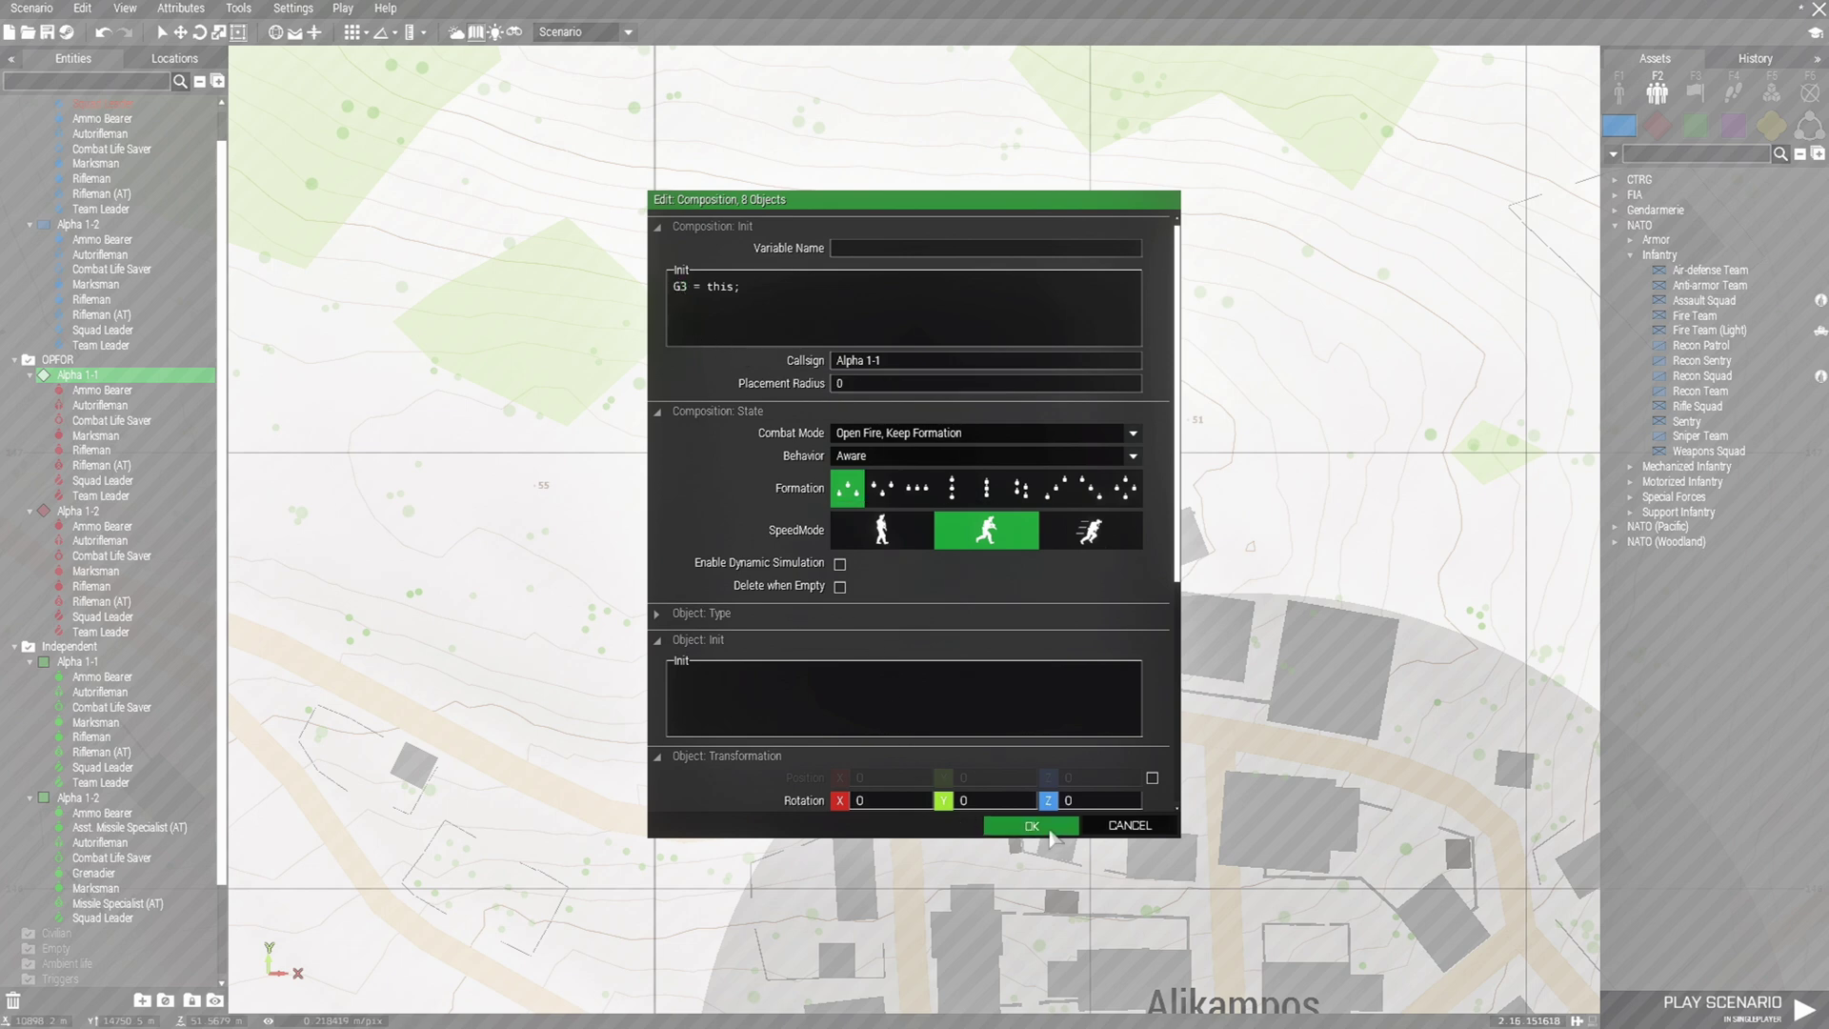
{"action": "left_click", "coordinate": [1051, 833]}
{"action": "left_click", "coordinate": [78, 513]}
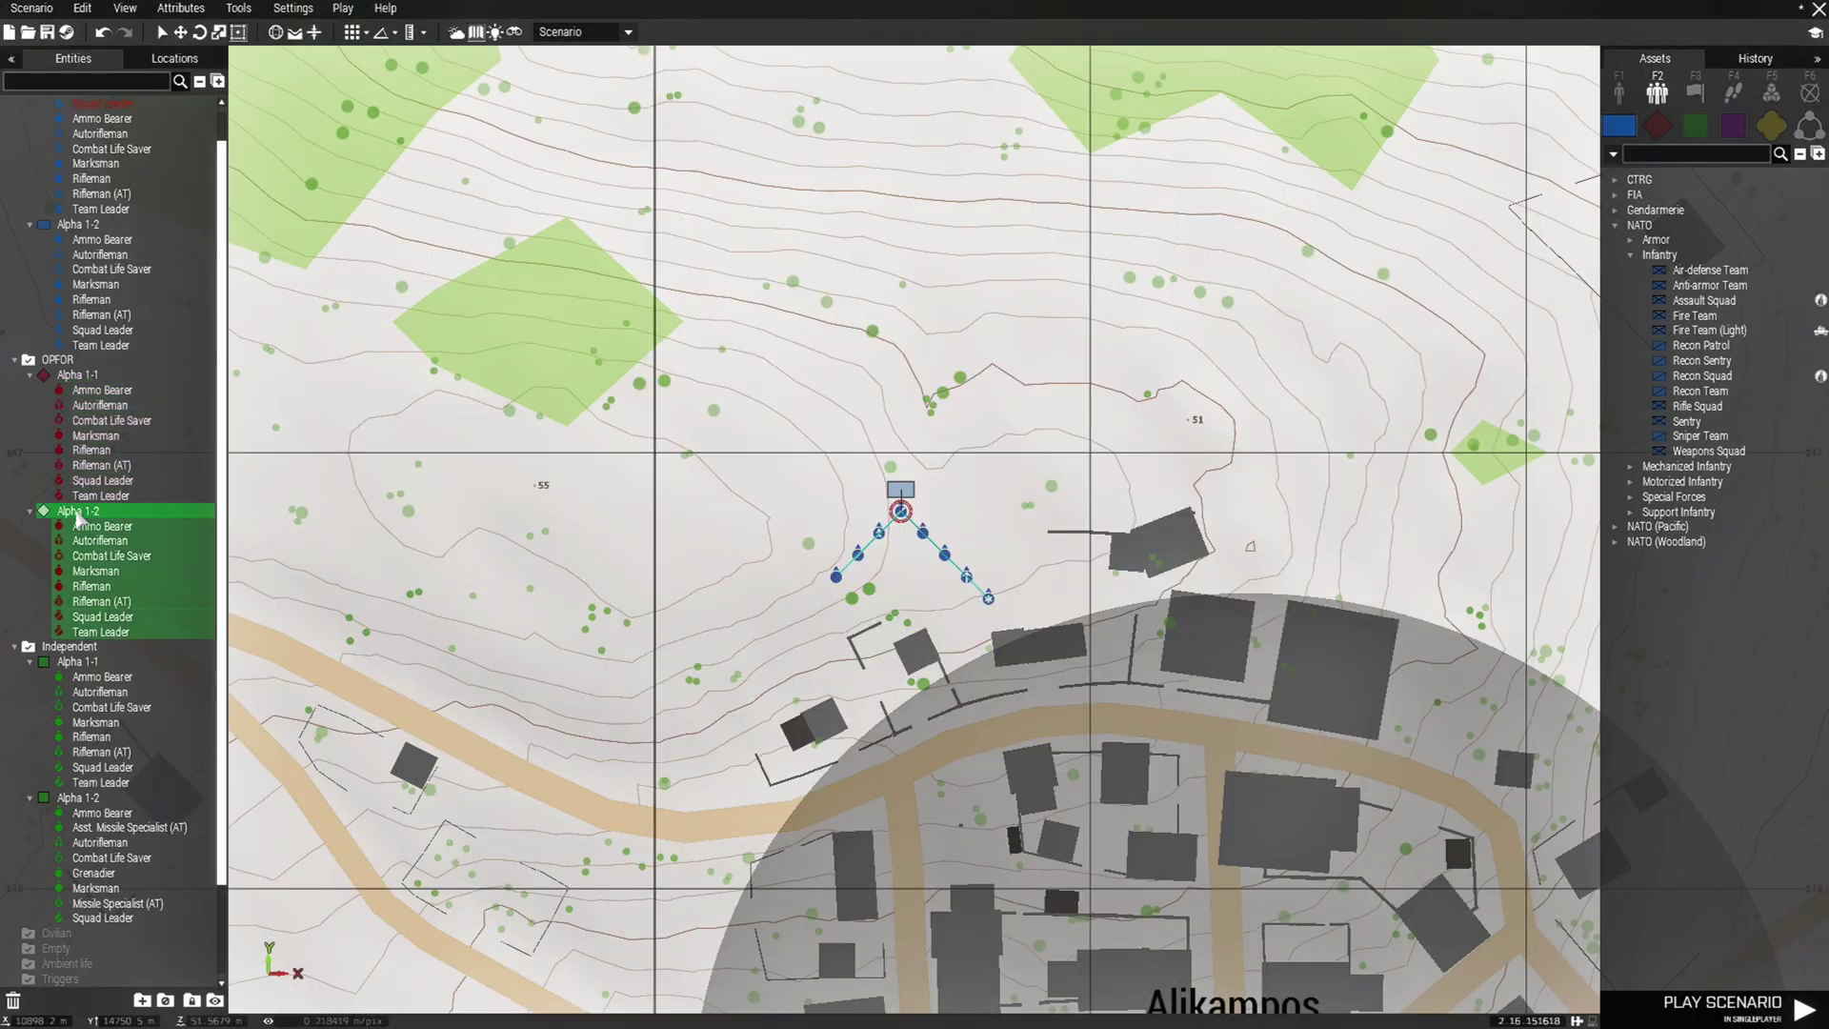
{"action": "double_click", "coordinate": [78, 515]}
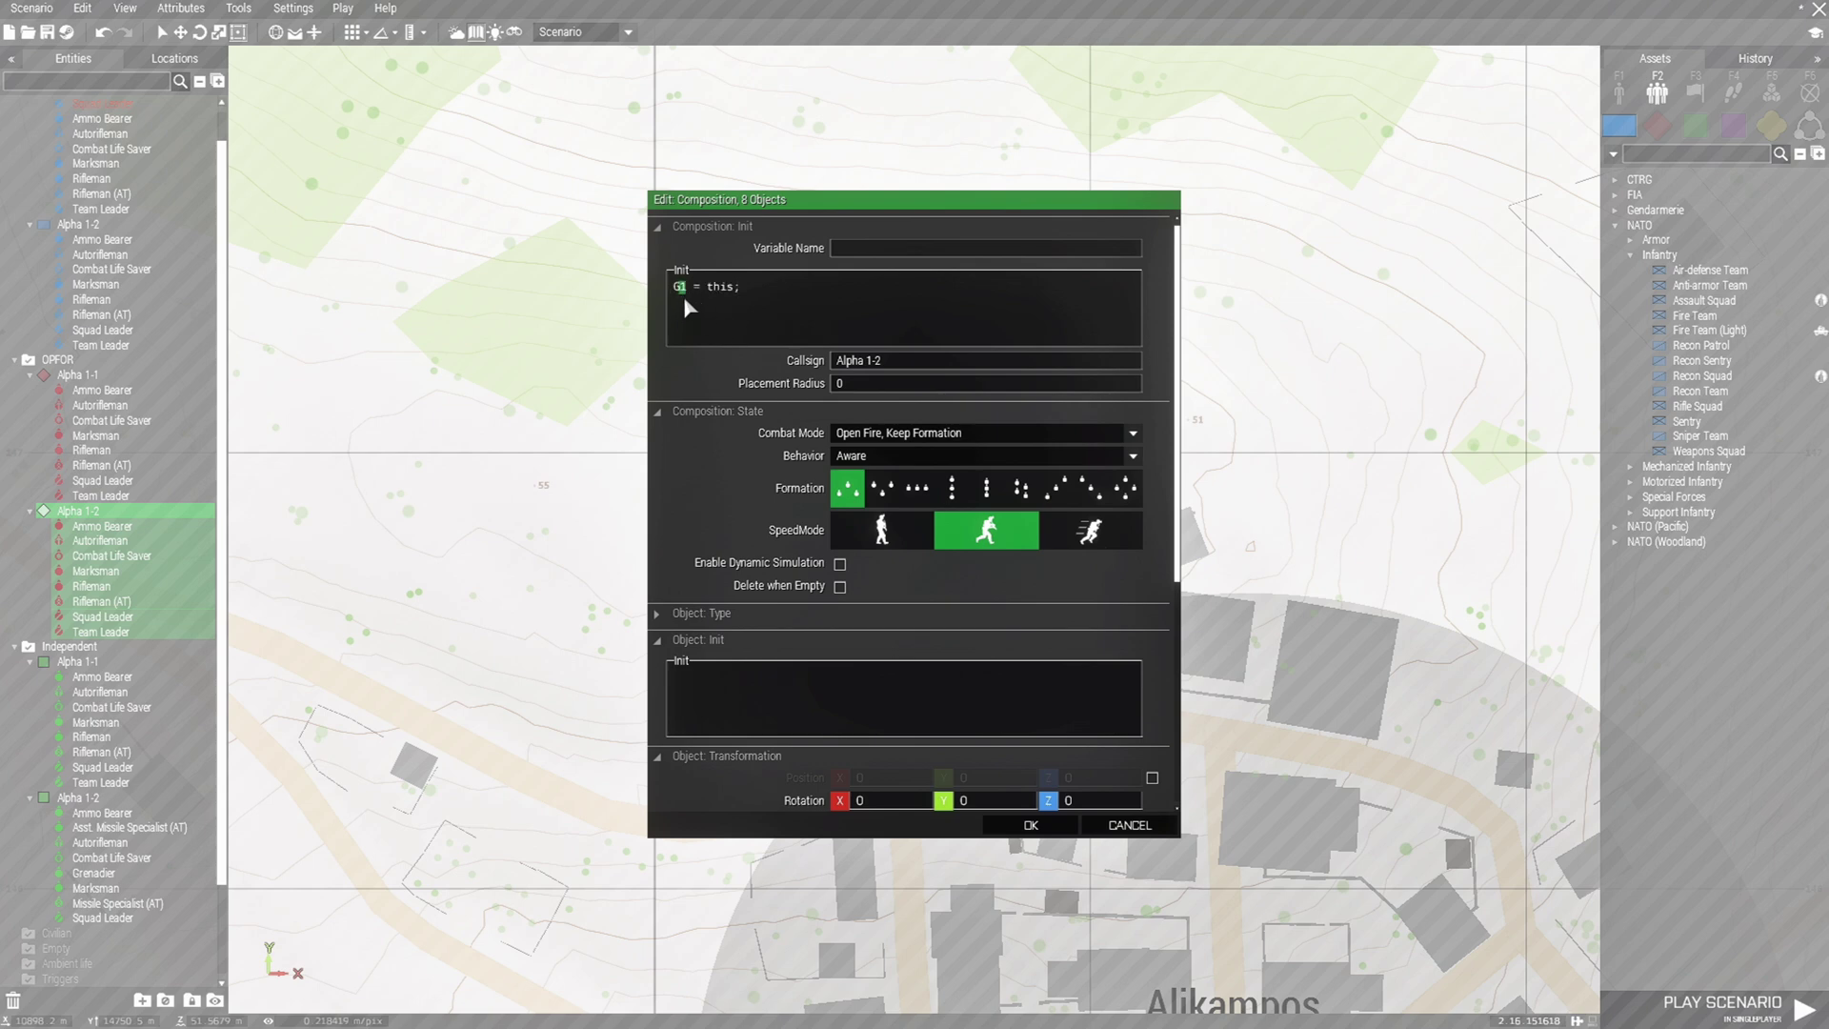
{"action": "type", "text": "4"}
{"action": "left_click", "coordinate": [1048, 825]}
Step: Paste the naming line into both Independent squads' init, making Alpha 1-1 'G5 = this;'
{"action": "scroll", "coordinate": [109, 564], "scroll_direction": "down", "scroll_amount": 2}
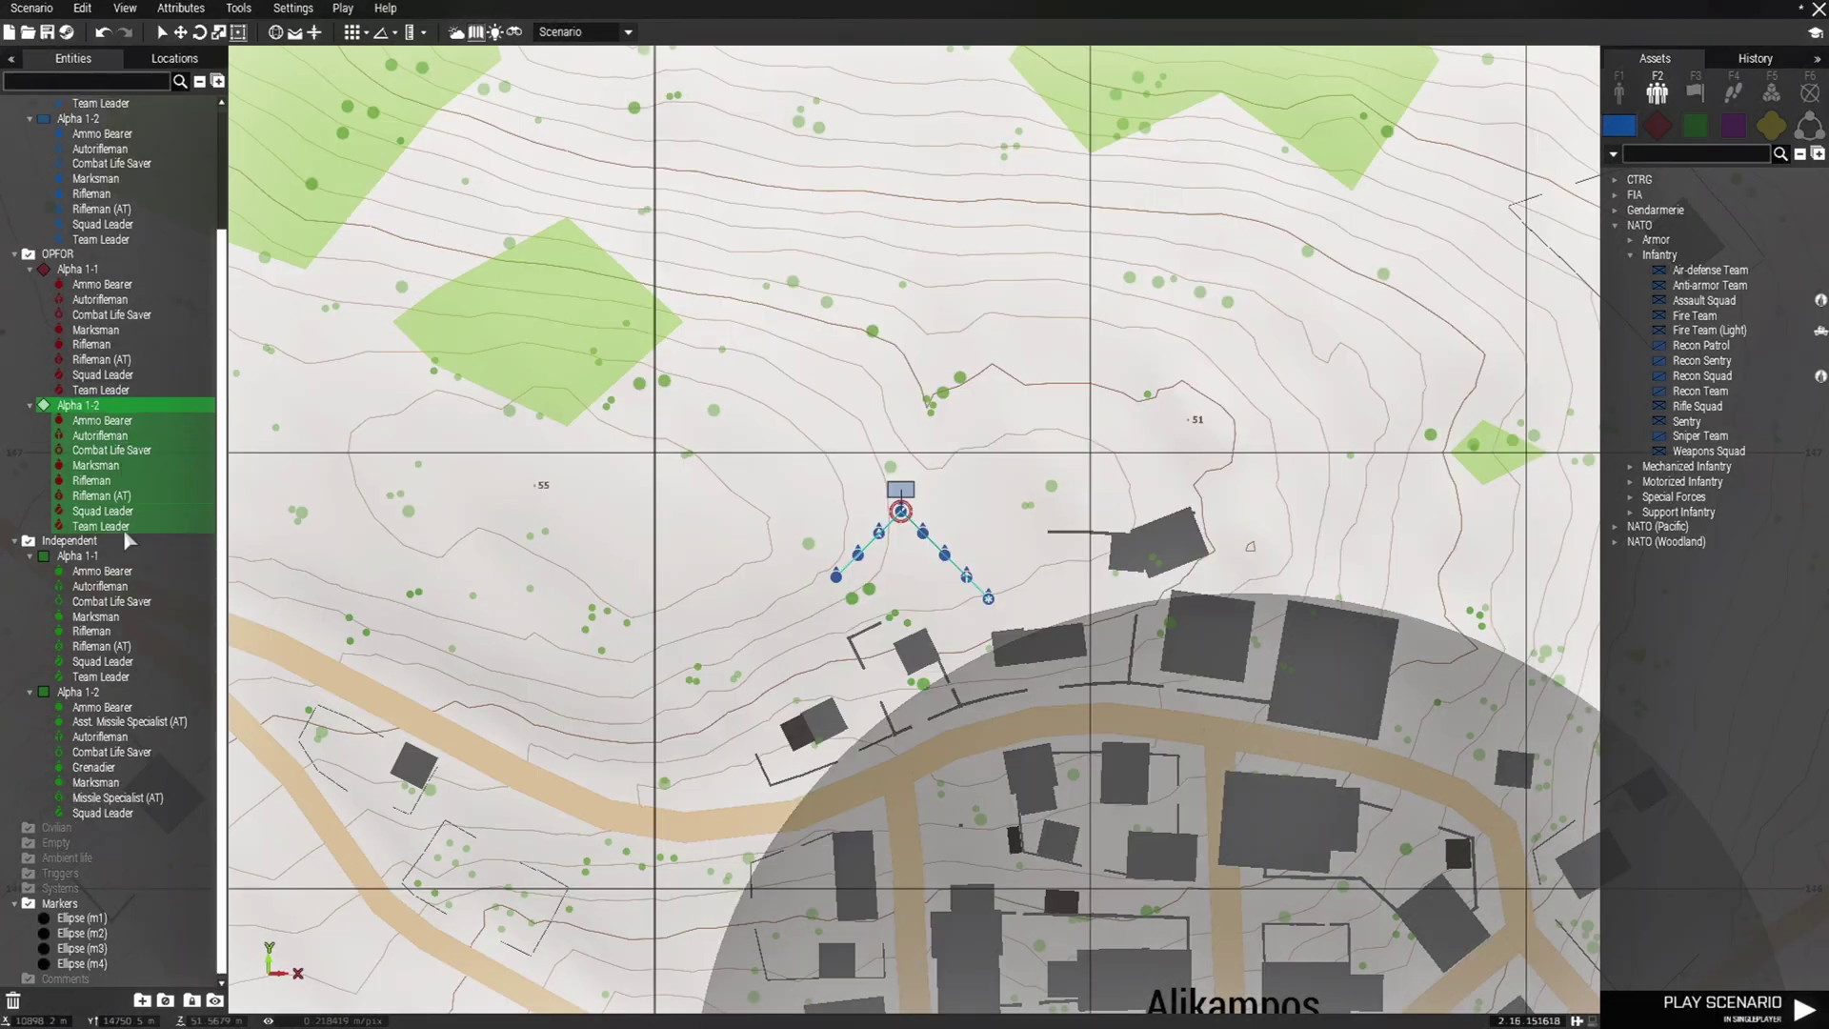
{"action": "left_click", "coordinate": [71, 560]}
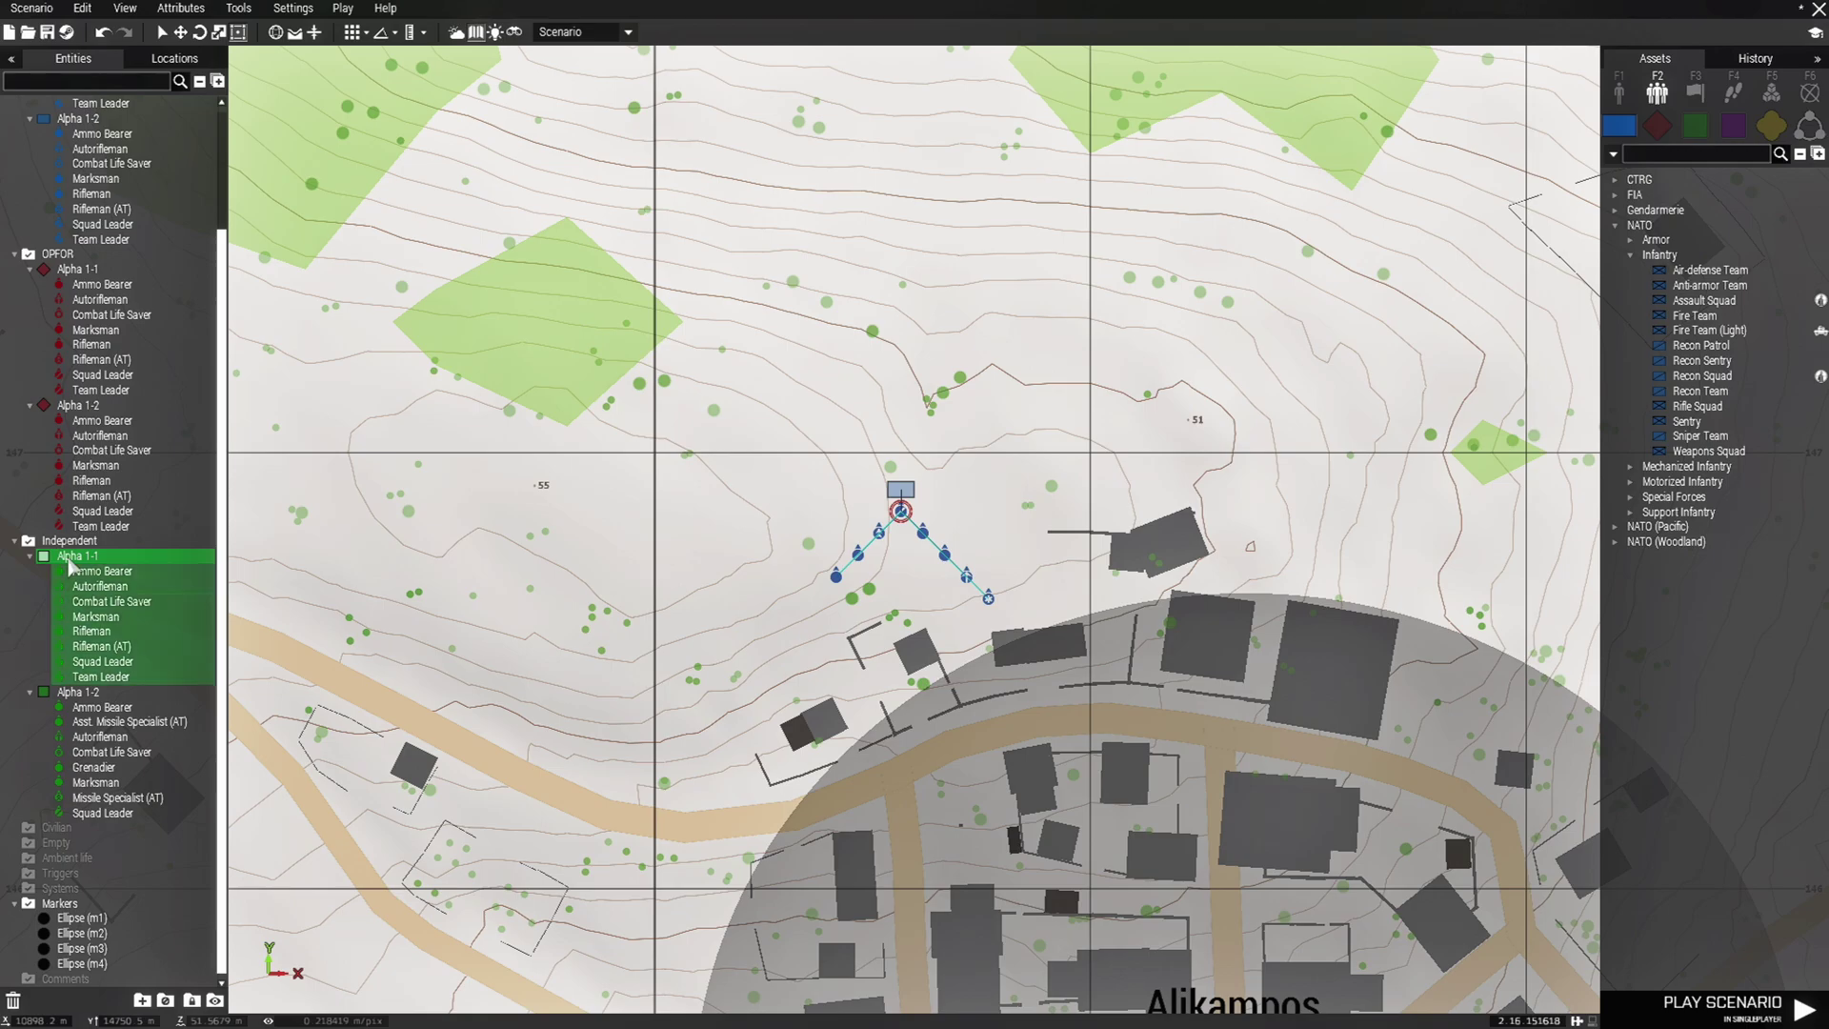
{"action": "double_click", "coordinate": [72, 560]}
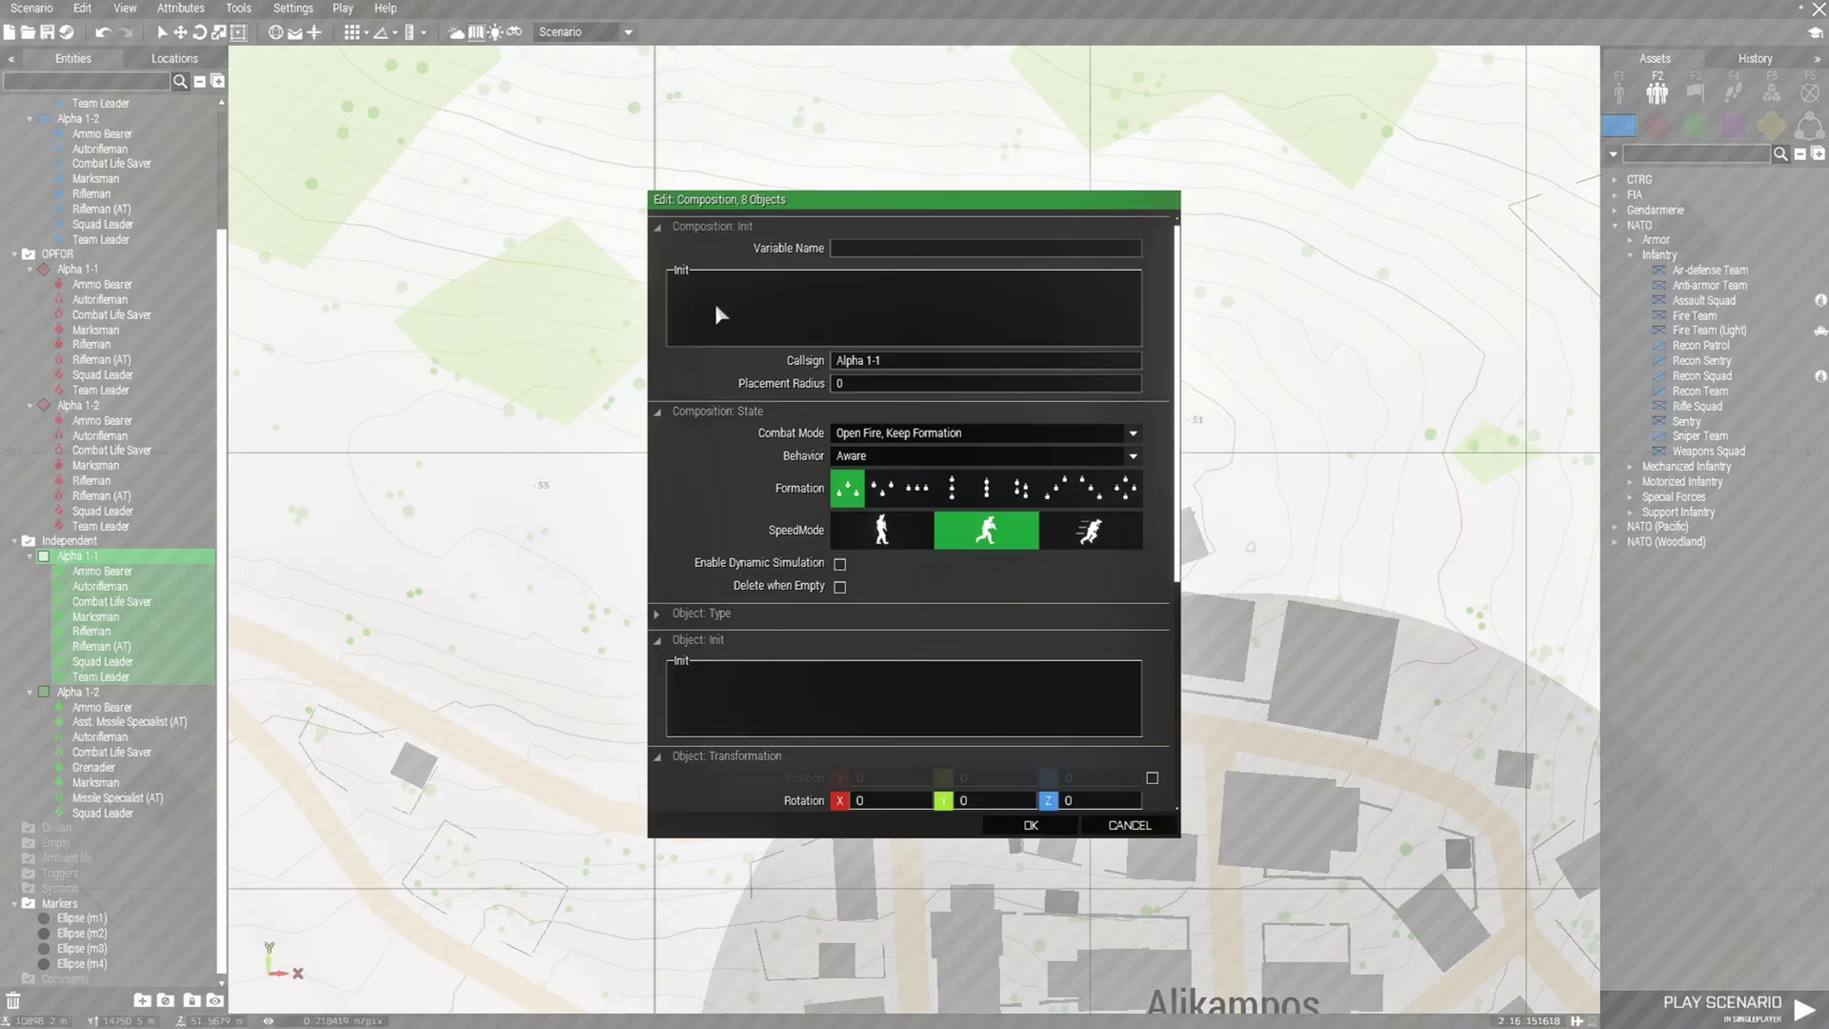
{"action": "type", "text": "G1 = this;"}
{"action": "left_click_drag", "start_coordinate": [682, 293], "coordinate": [687, 291]}
{"action": "type", "text": "5"}
{"action": "left_click", "coordinate": [1032, 825]}
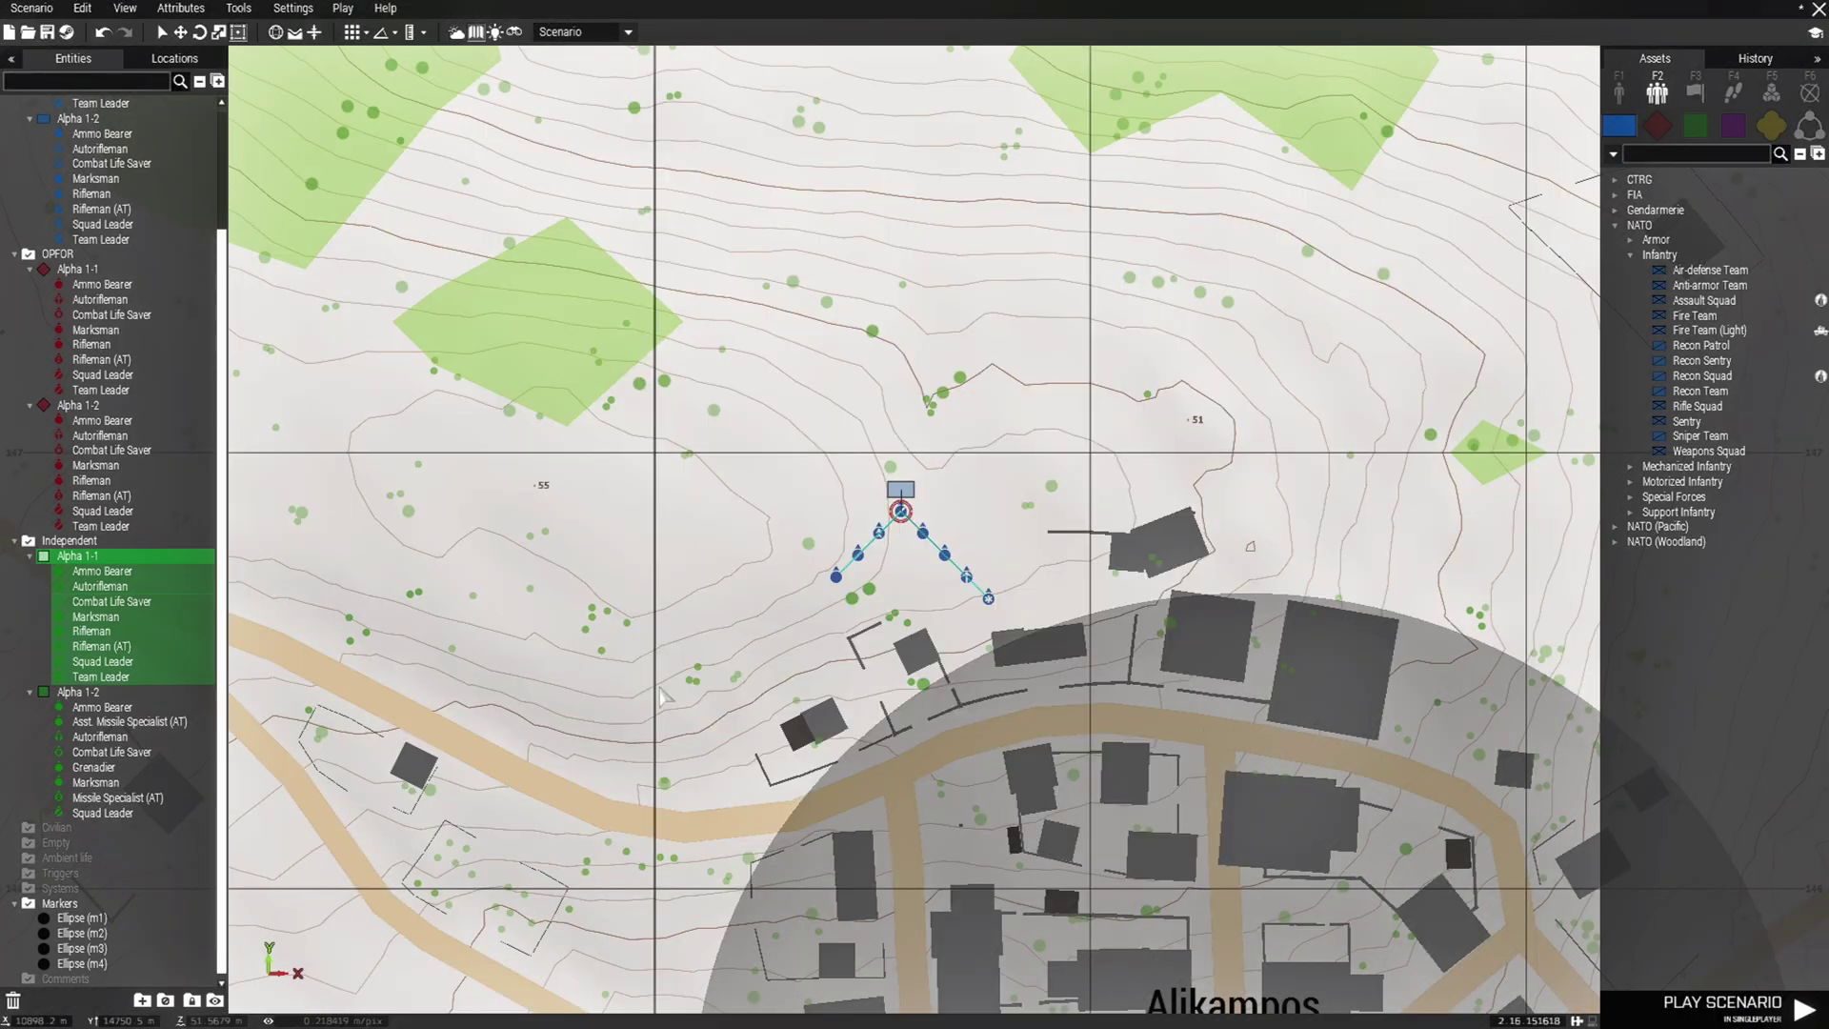
{"action": "double_click", "coordinate": [82, 695]}
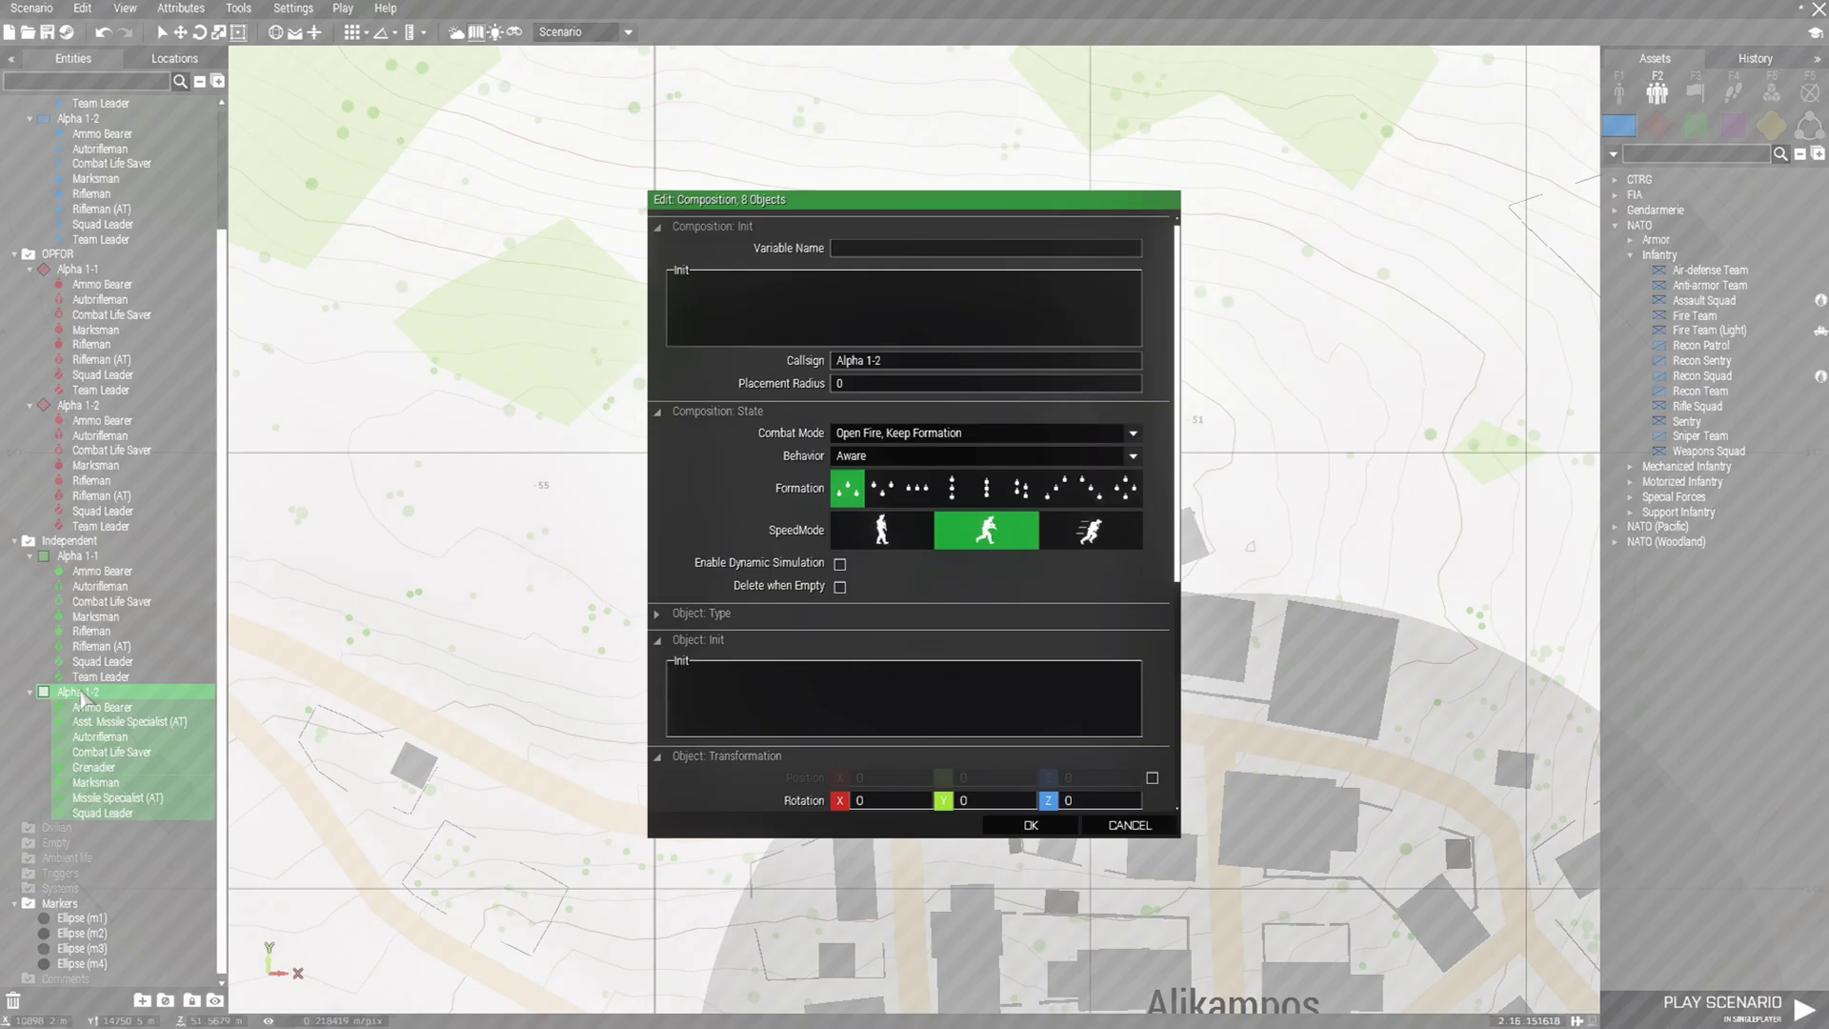
{"action": "double_click", "coordinate": [688, 289]}
{"action": "left_click", "coordinate": [1030, 825]}
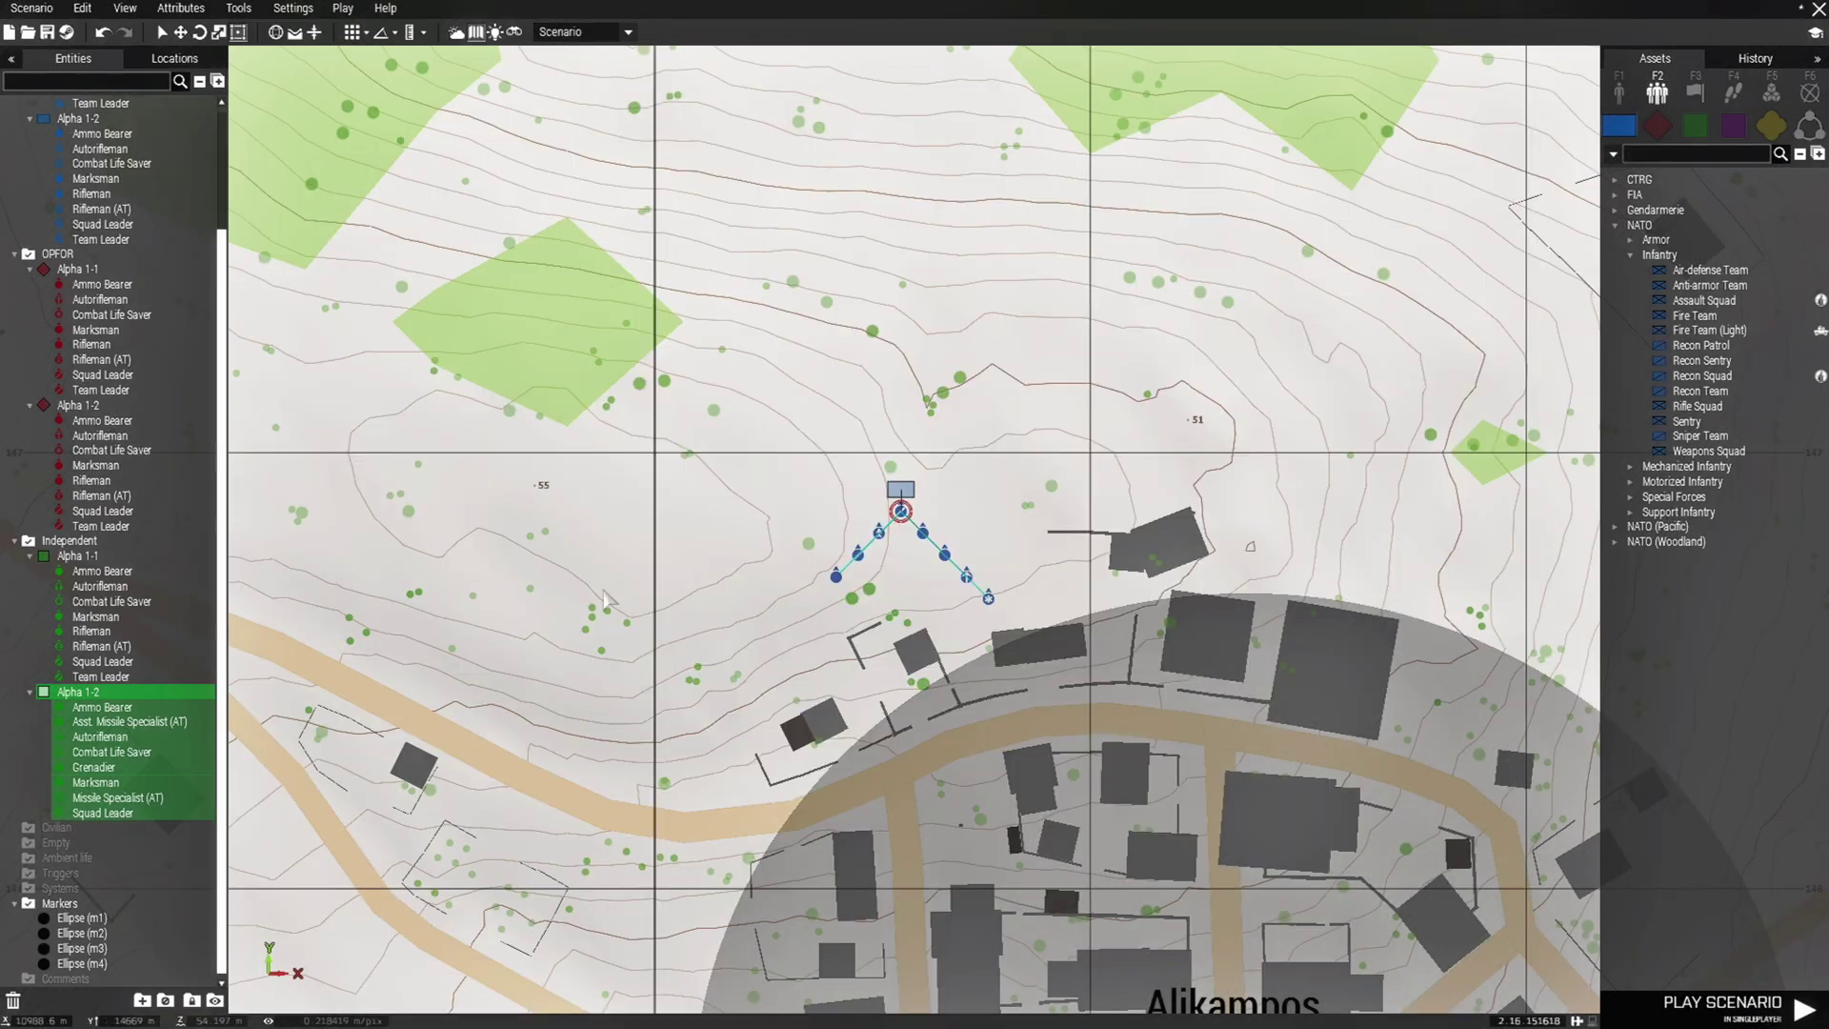
Step: In Attributes > General, set the Independents allegiance so they are hostile to BLUFOR, then confirm
{"action": "left_click", "coordinate": [205, 646]}
{"action": "scroll", "coordinate": [700, 564], "scroll_direction": "down", "scroll_amount": 5}
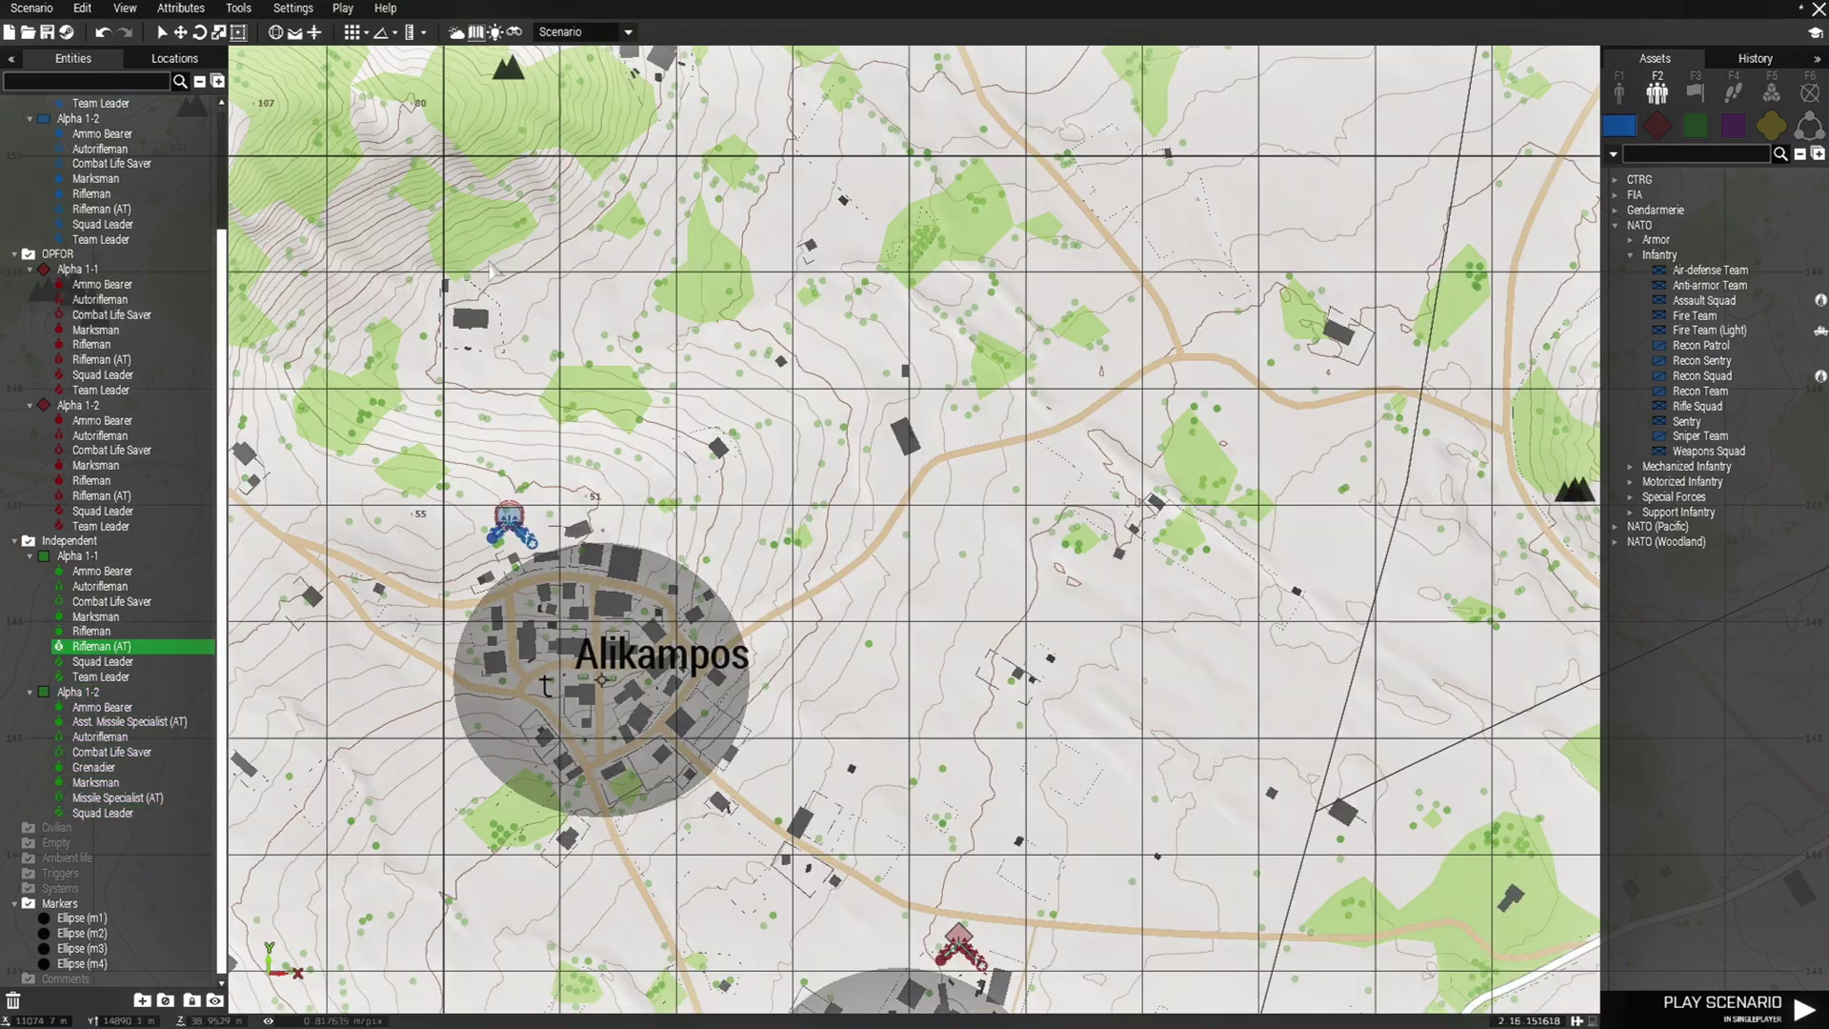
{"action": "left_click", "coordinate": [181, 9]}
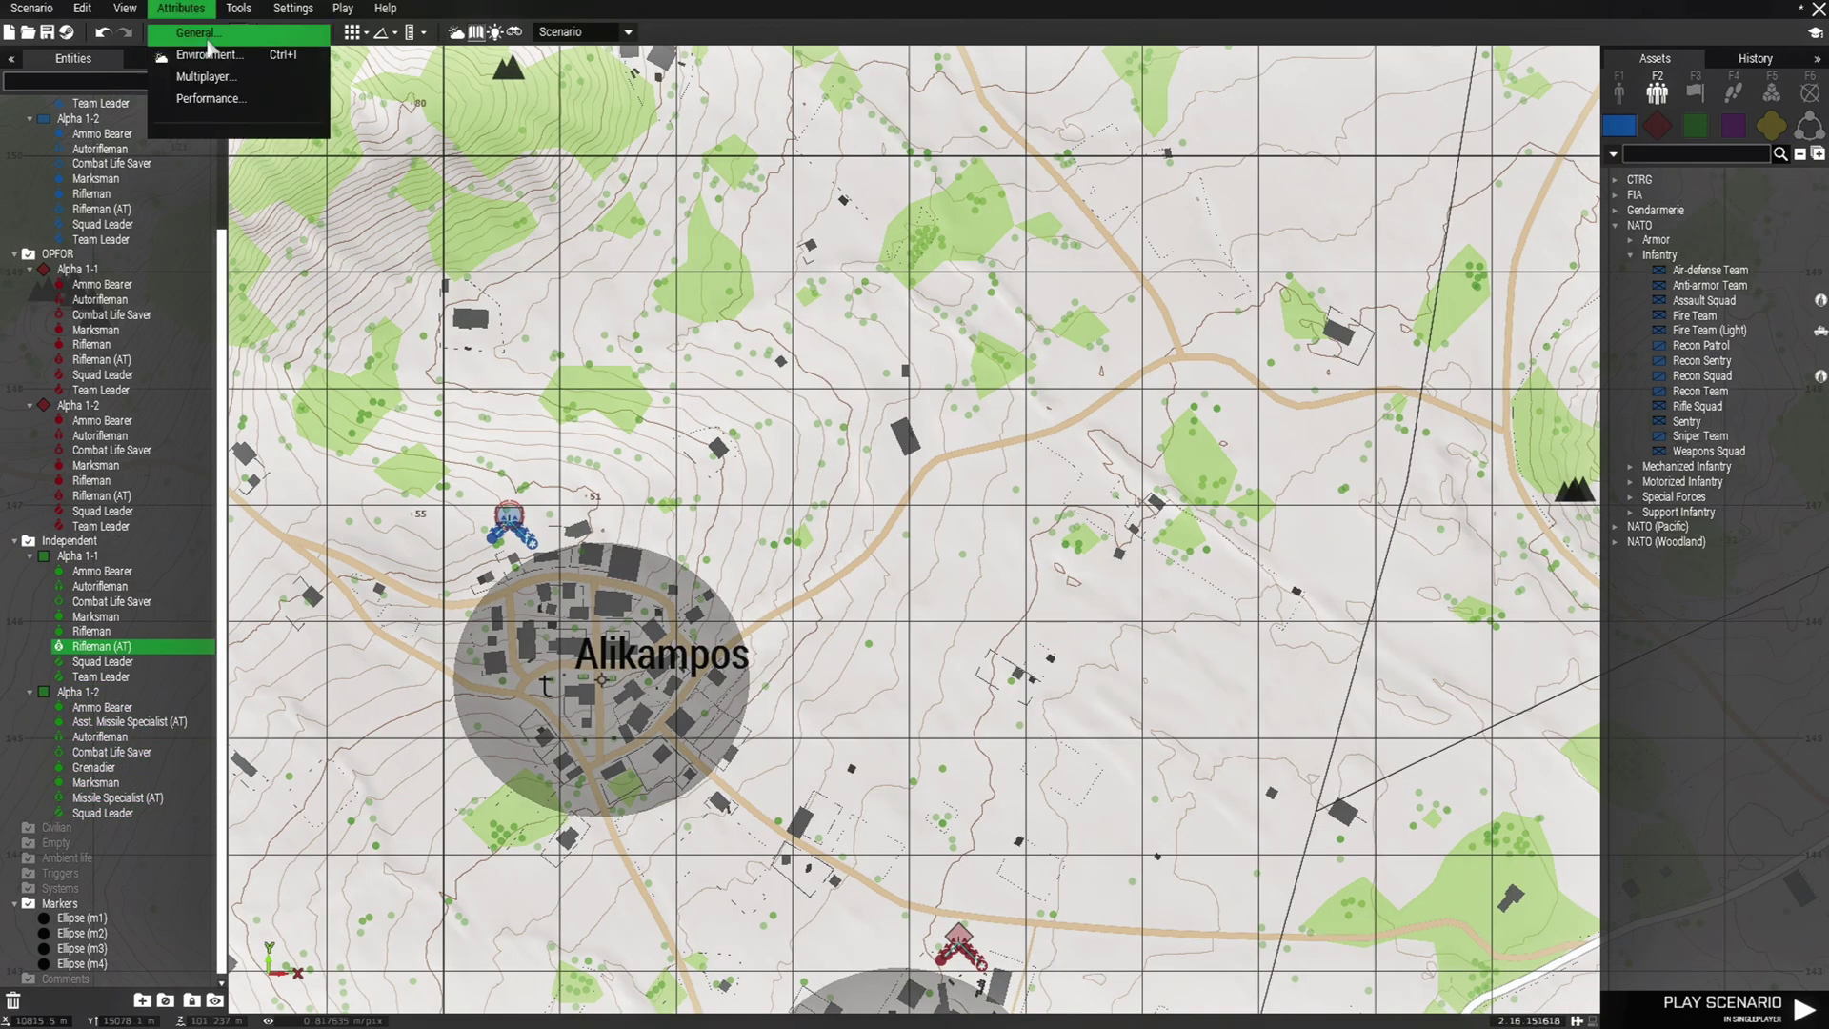
{"action": "left_click", "coordinate": [209, 44]}
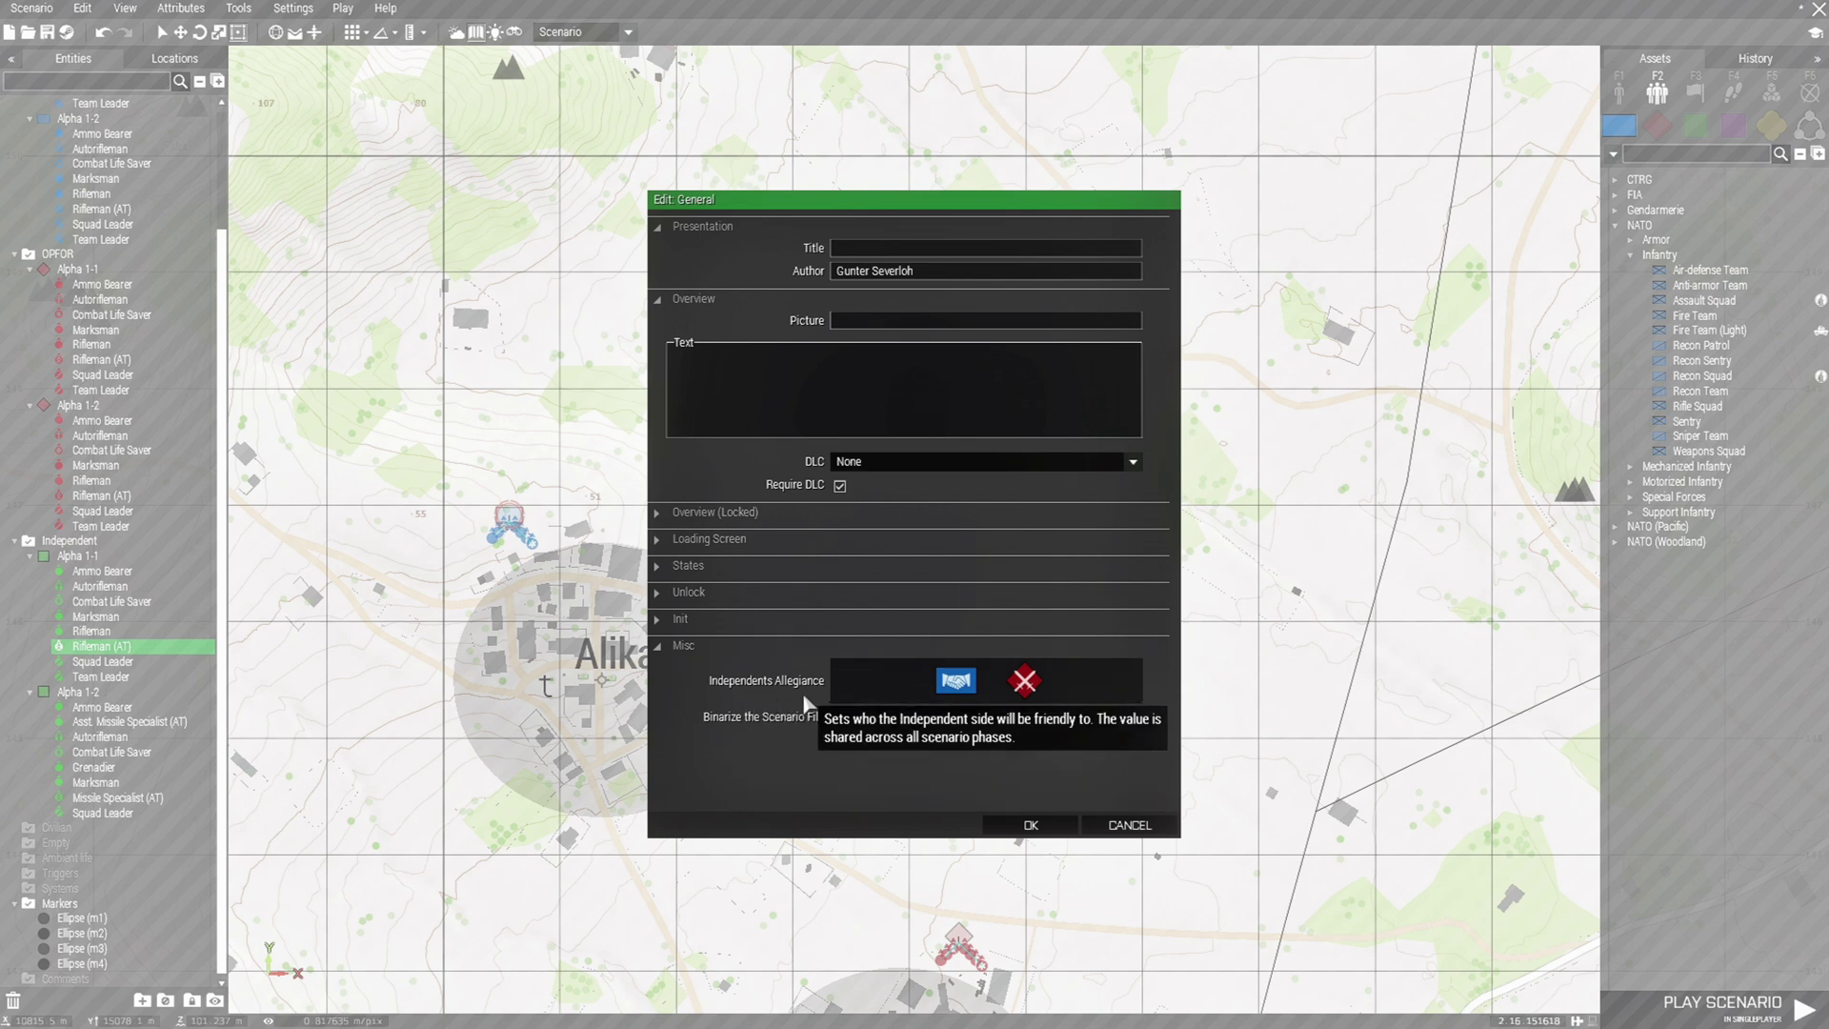
{"action": "left_click", "coordinate": [956, 682]}
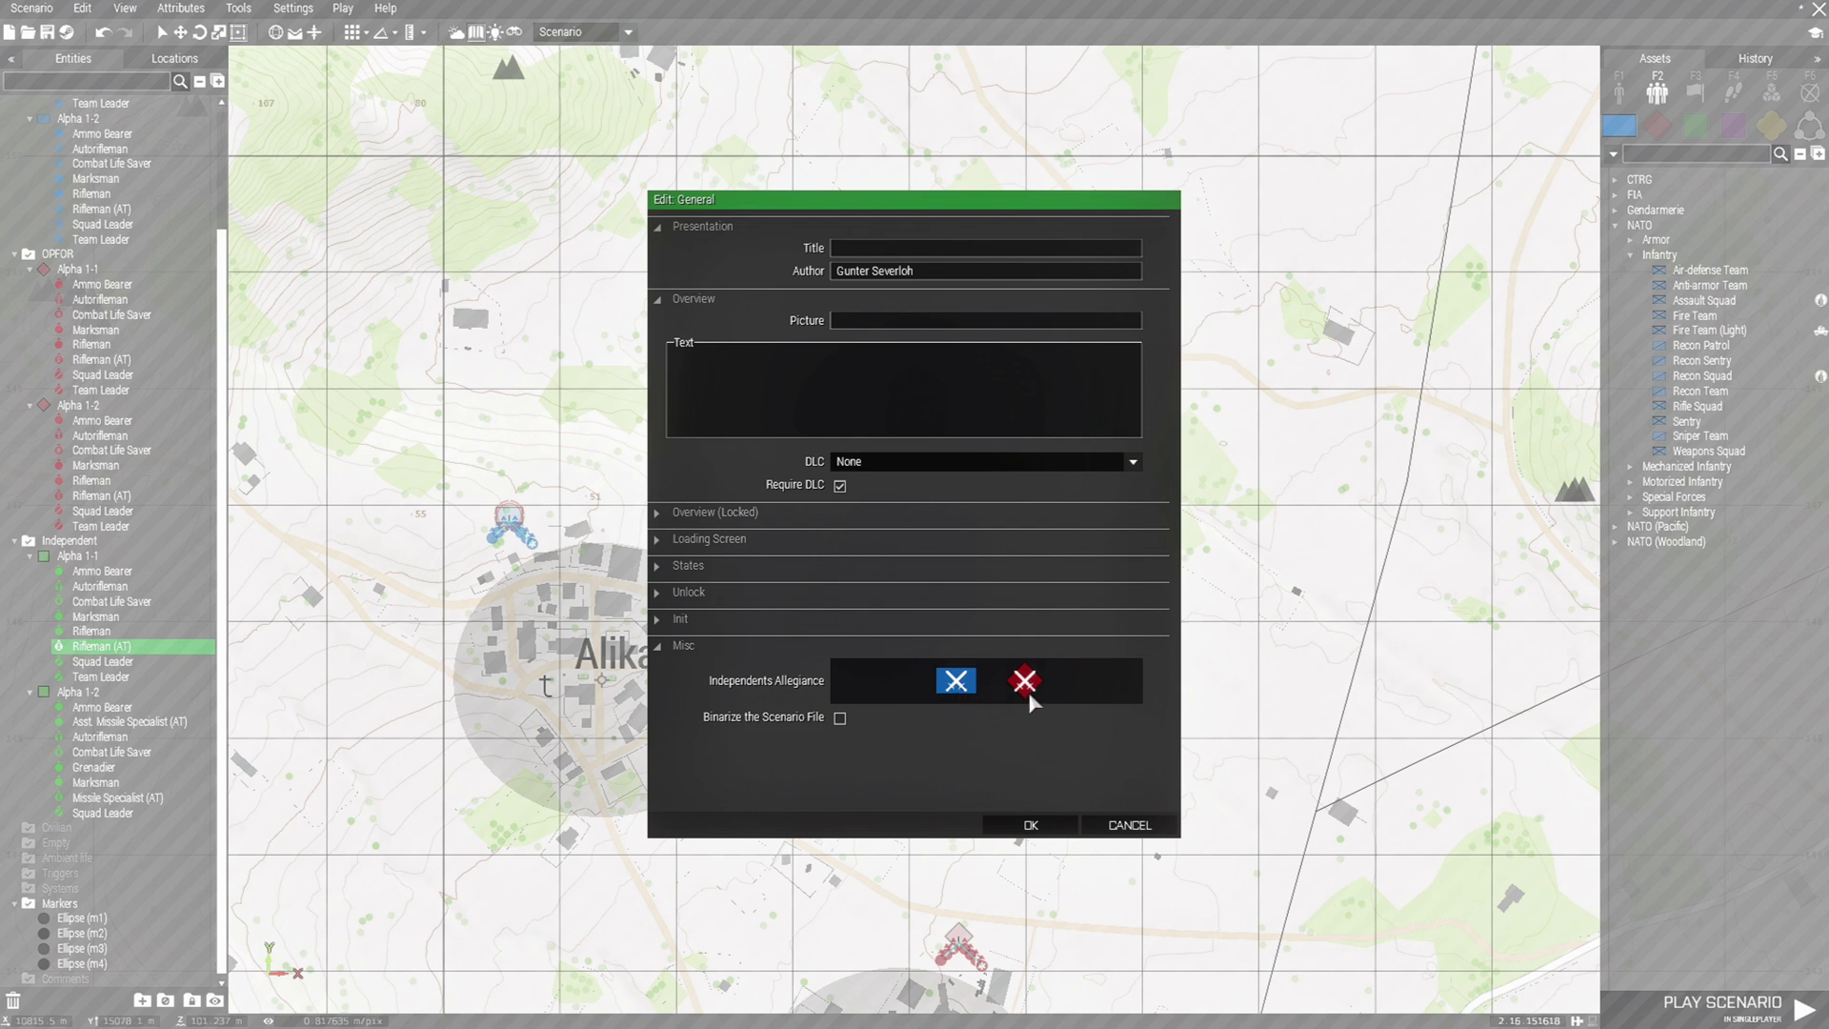
{"action": "left_click", "coordinate": [1032, 825]}
{"action": "scroll", "coordinate": [895, 693], "scroll_direction": "up", "scroll_amount": 2}
{"action": "left_click", "coordinate": [902, 698]}
{"action": "scroll", "coordinate": [902, 698], "scroll_direction": "down", "scroll_amount": 1}
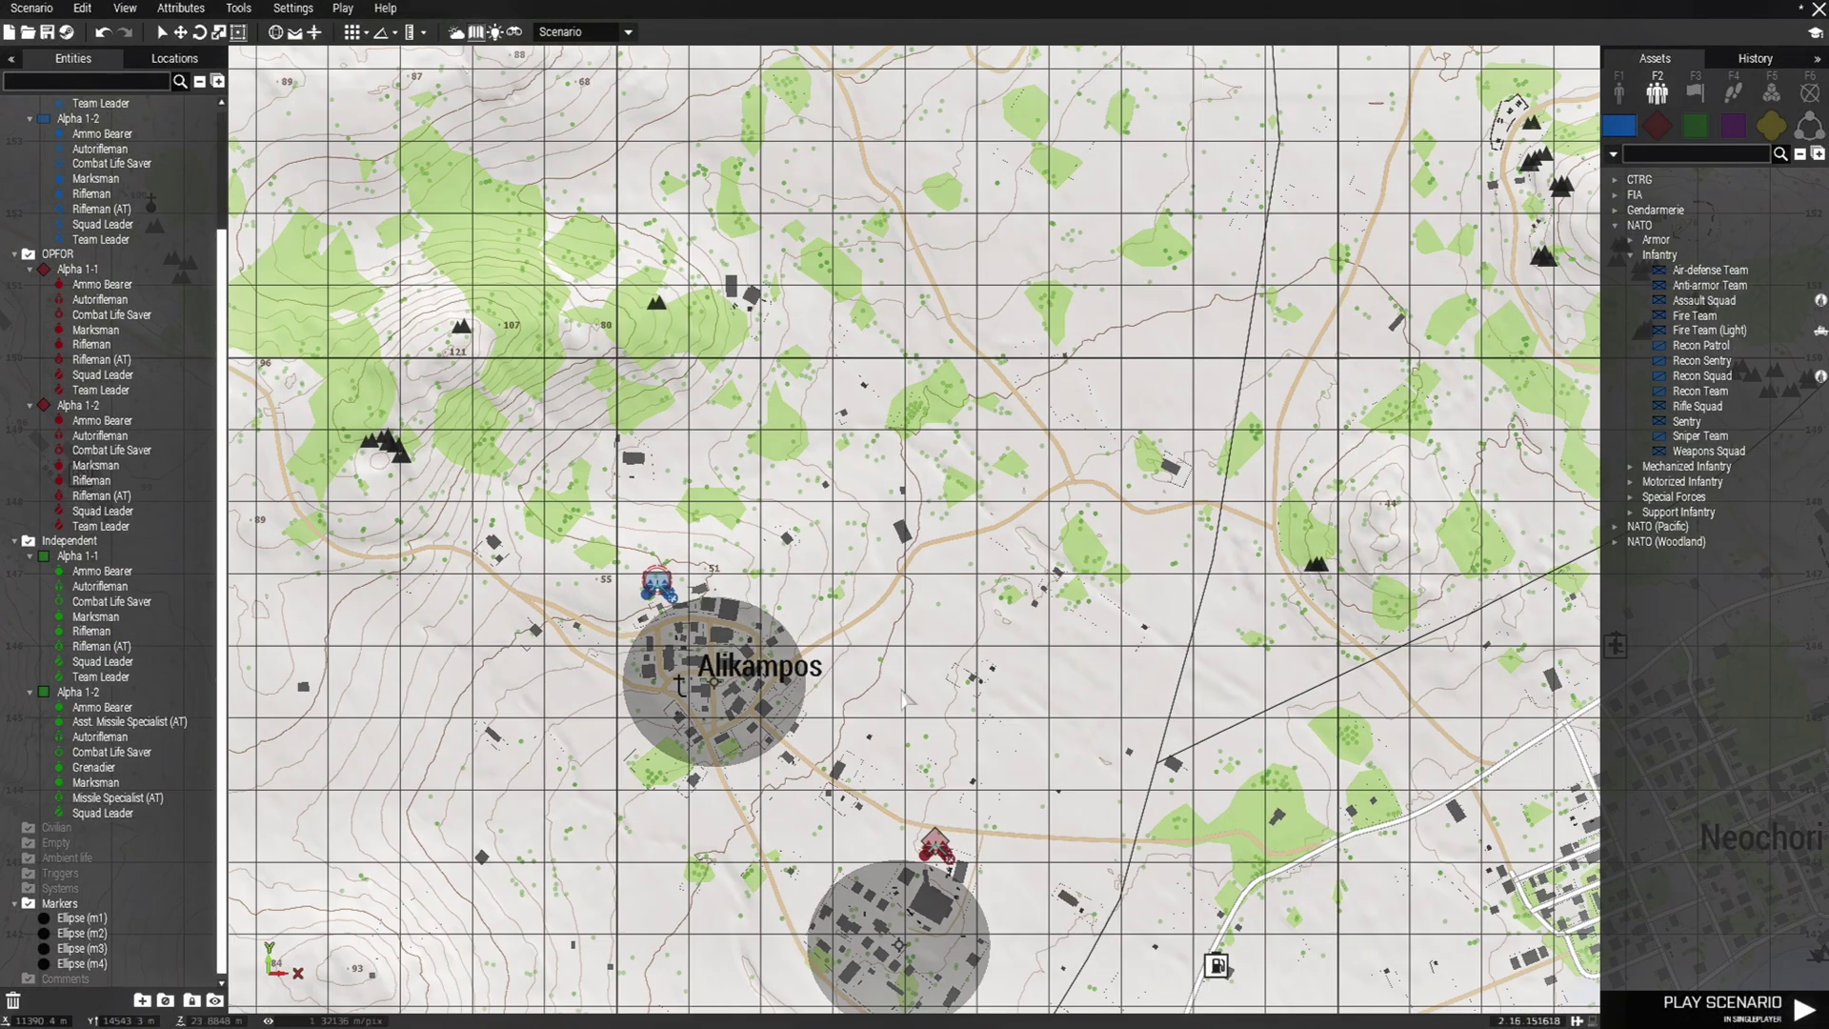
Step: Save the scenario into the Altis missions folder under the file name RYD_Engage_Towns
{"action": "right_click_drag", "start_coordinate": [902, 698], "coordinate": [1008, 390]}
{"action": "scroll", "coordinate": [1009, 386], "scroll_direction": "down", "scroll_amount": 3}
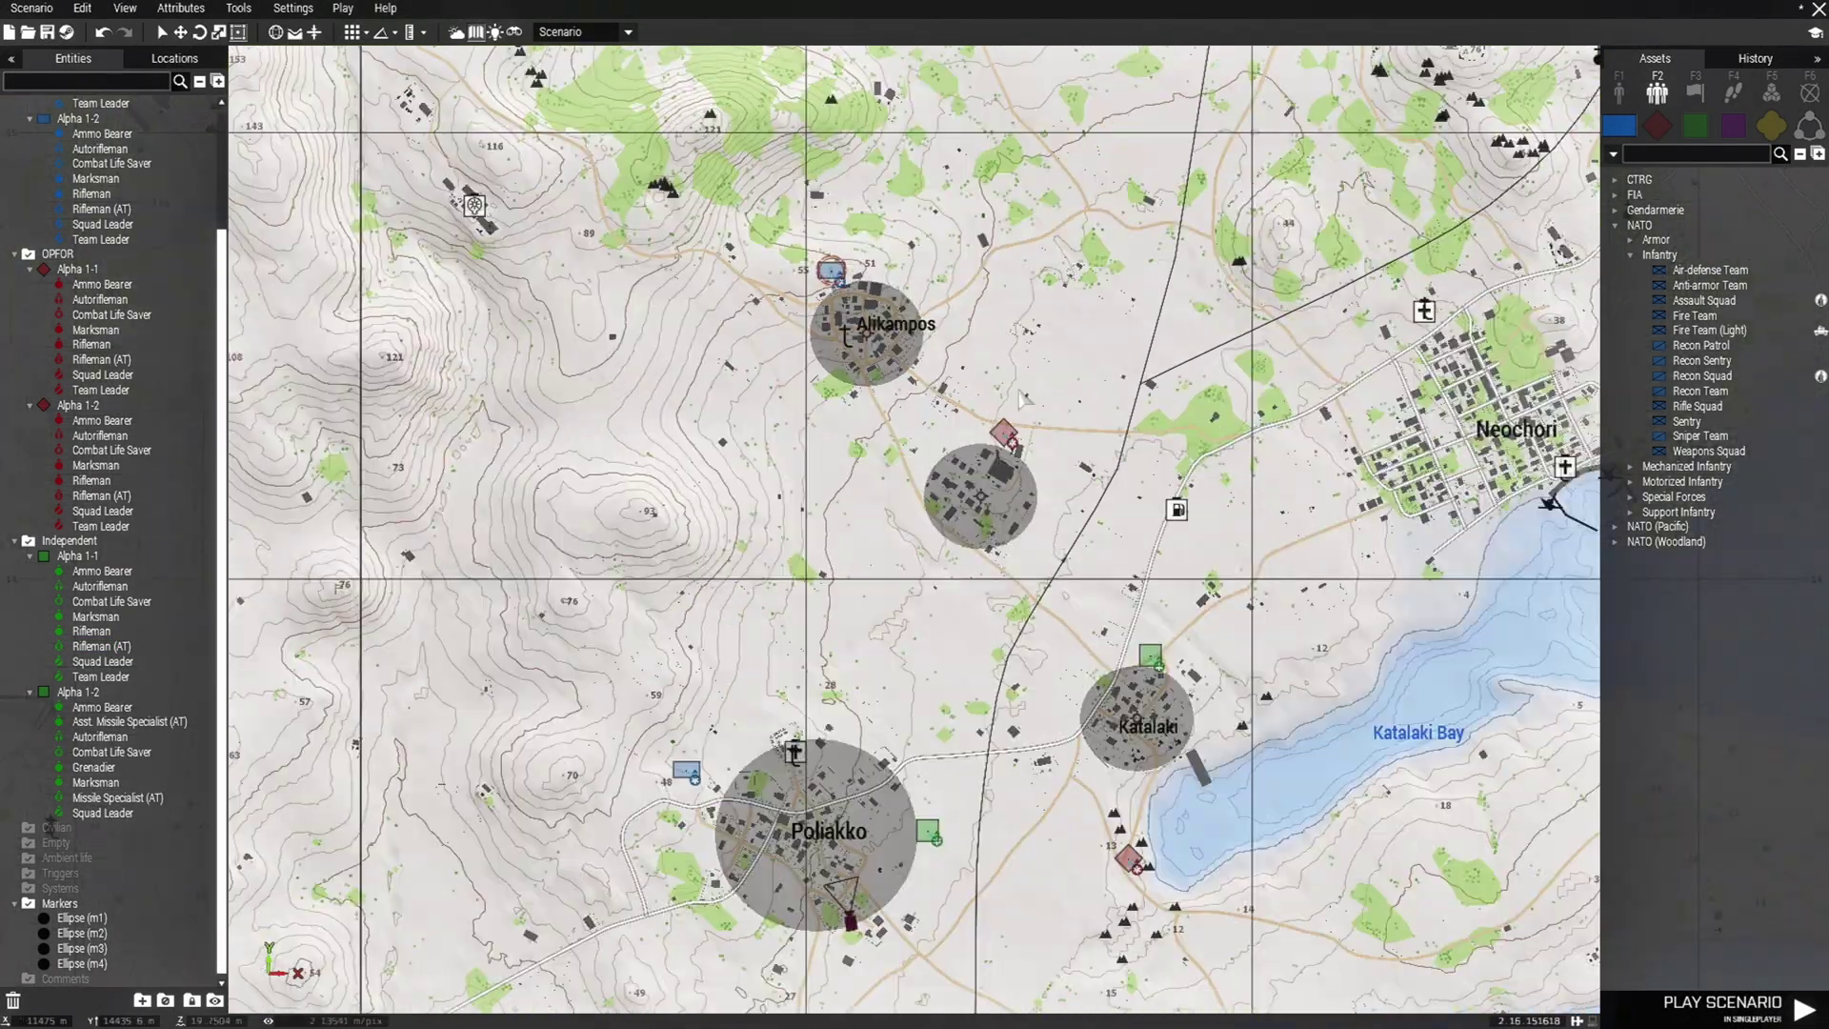
{"action": "right_click_drag", "start_coordinate": [928, 638], "coordinate": [917, 515]}
{"action": "scroll", "coordinate": [916, 516], "scroll_direction": "up", "scroll_amount": 4}
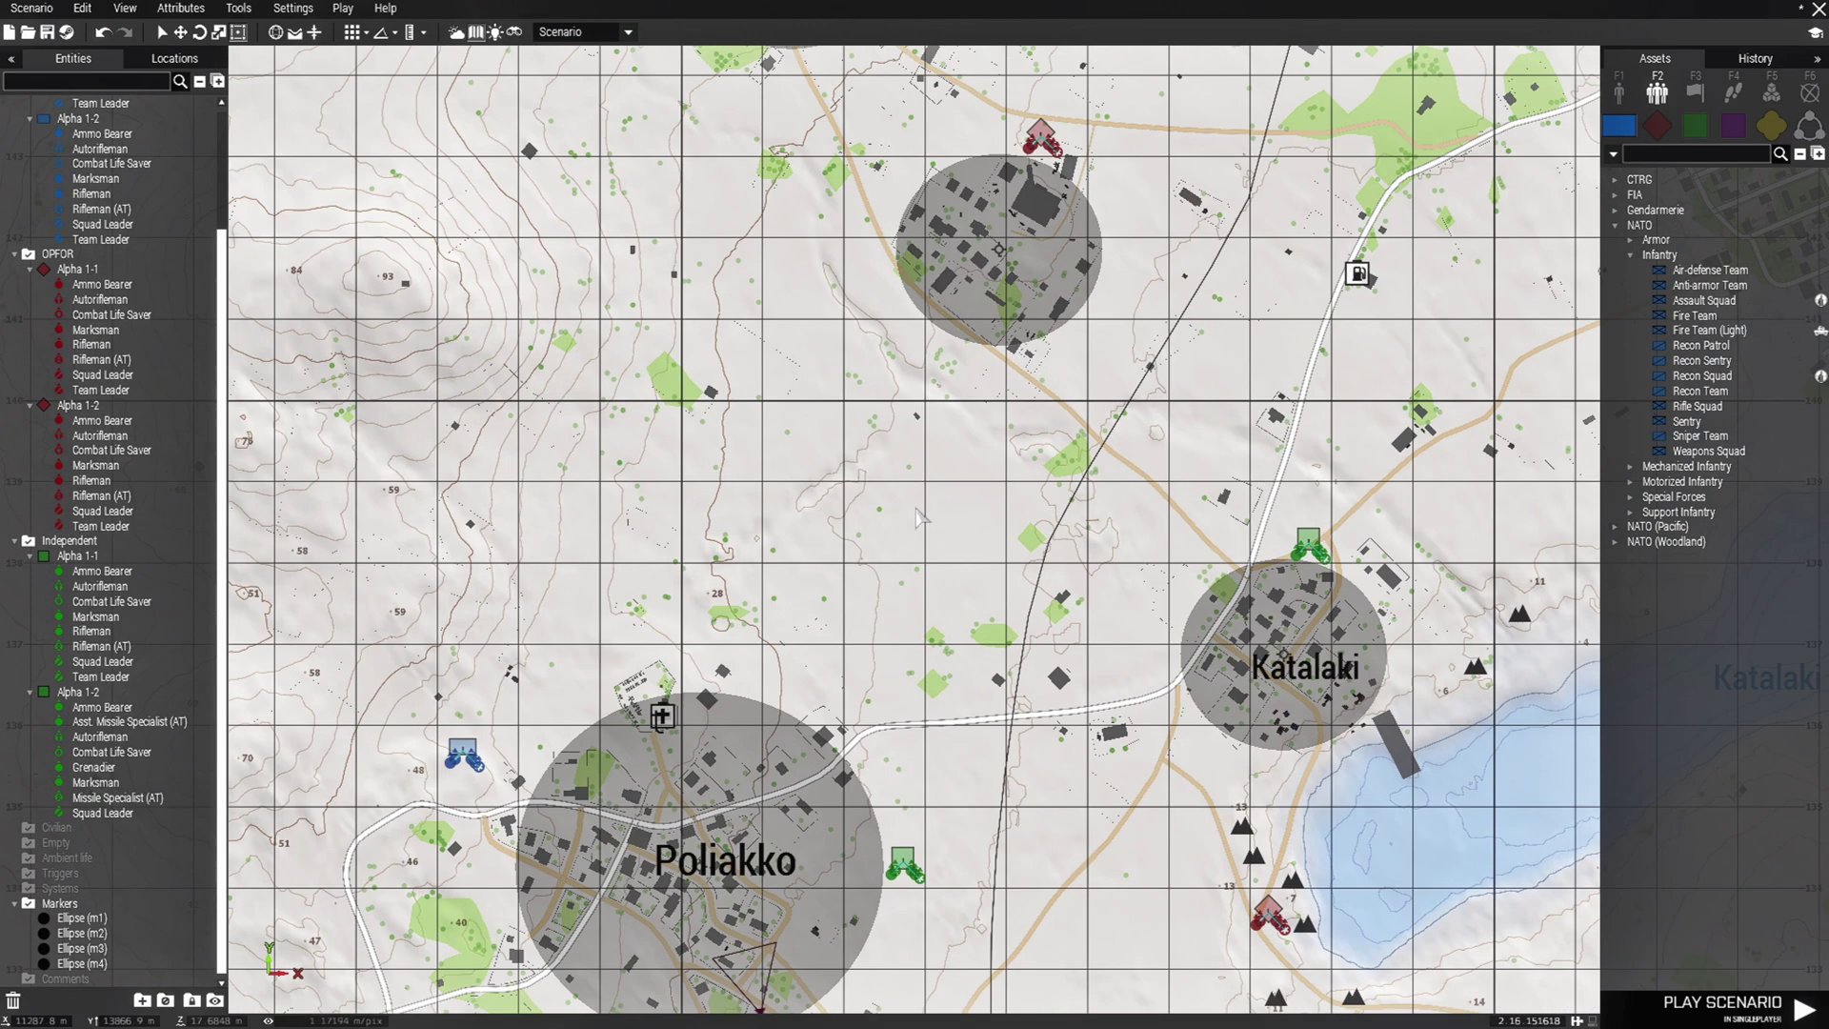
{"action": "left_click", "coordinate": [46, 33]}
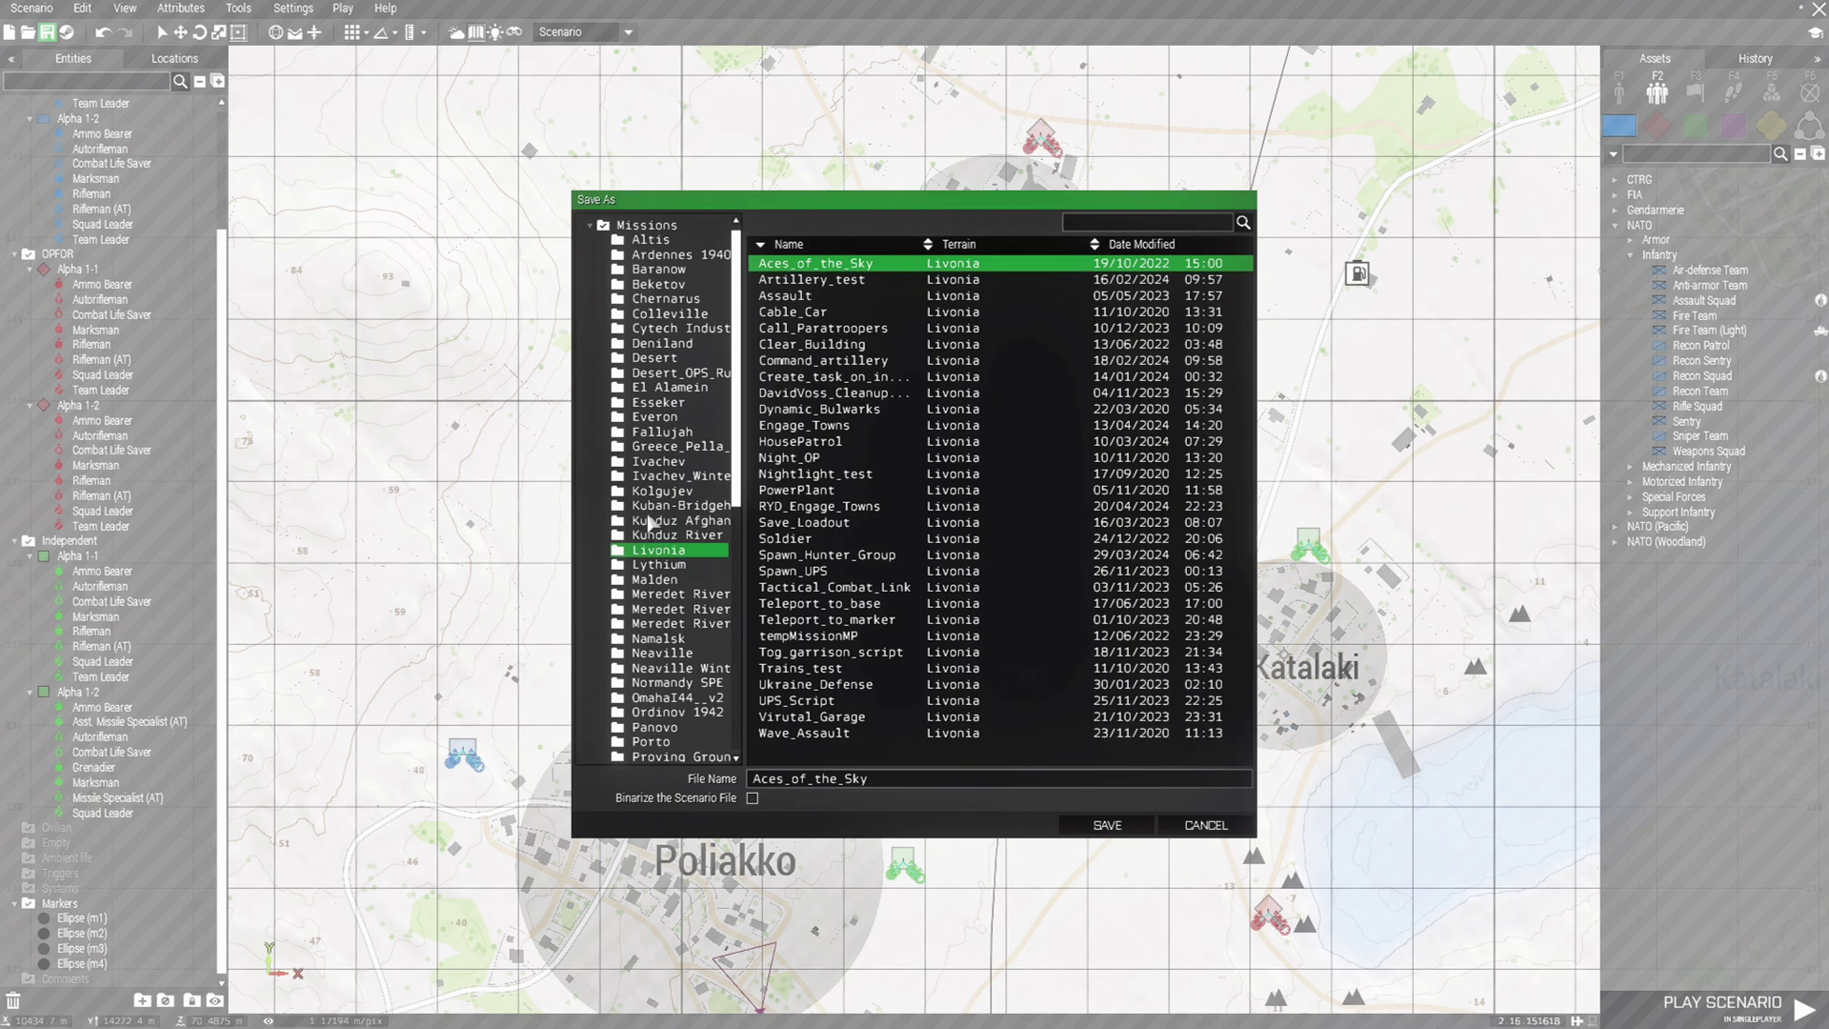
{"action": "left_click", "coordinate": [657, 240]}
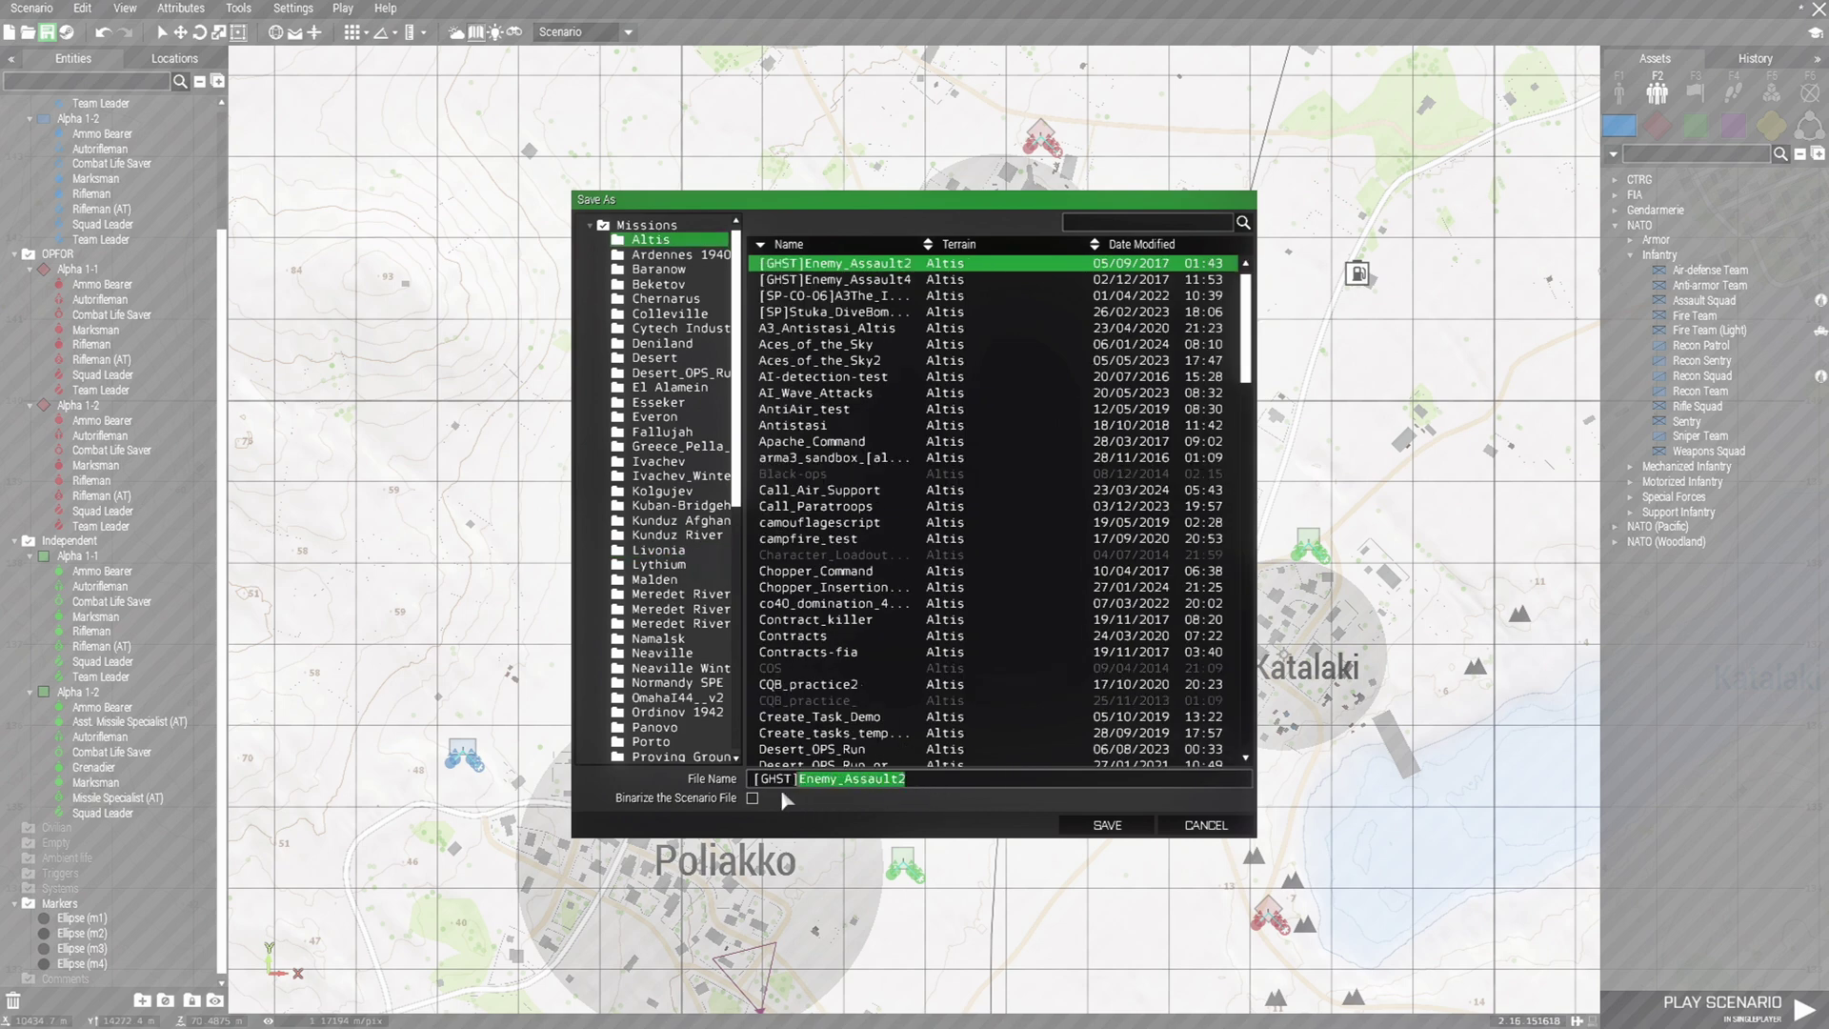
{"action": "key", "text": "BackSpace"}
{"action": "type", "text": "owns"}
{"action": "left_click", "coordinate": [1107, 825]}
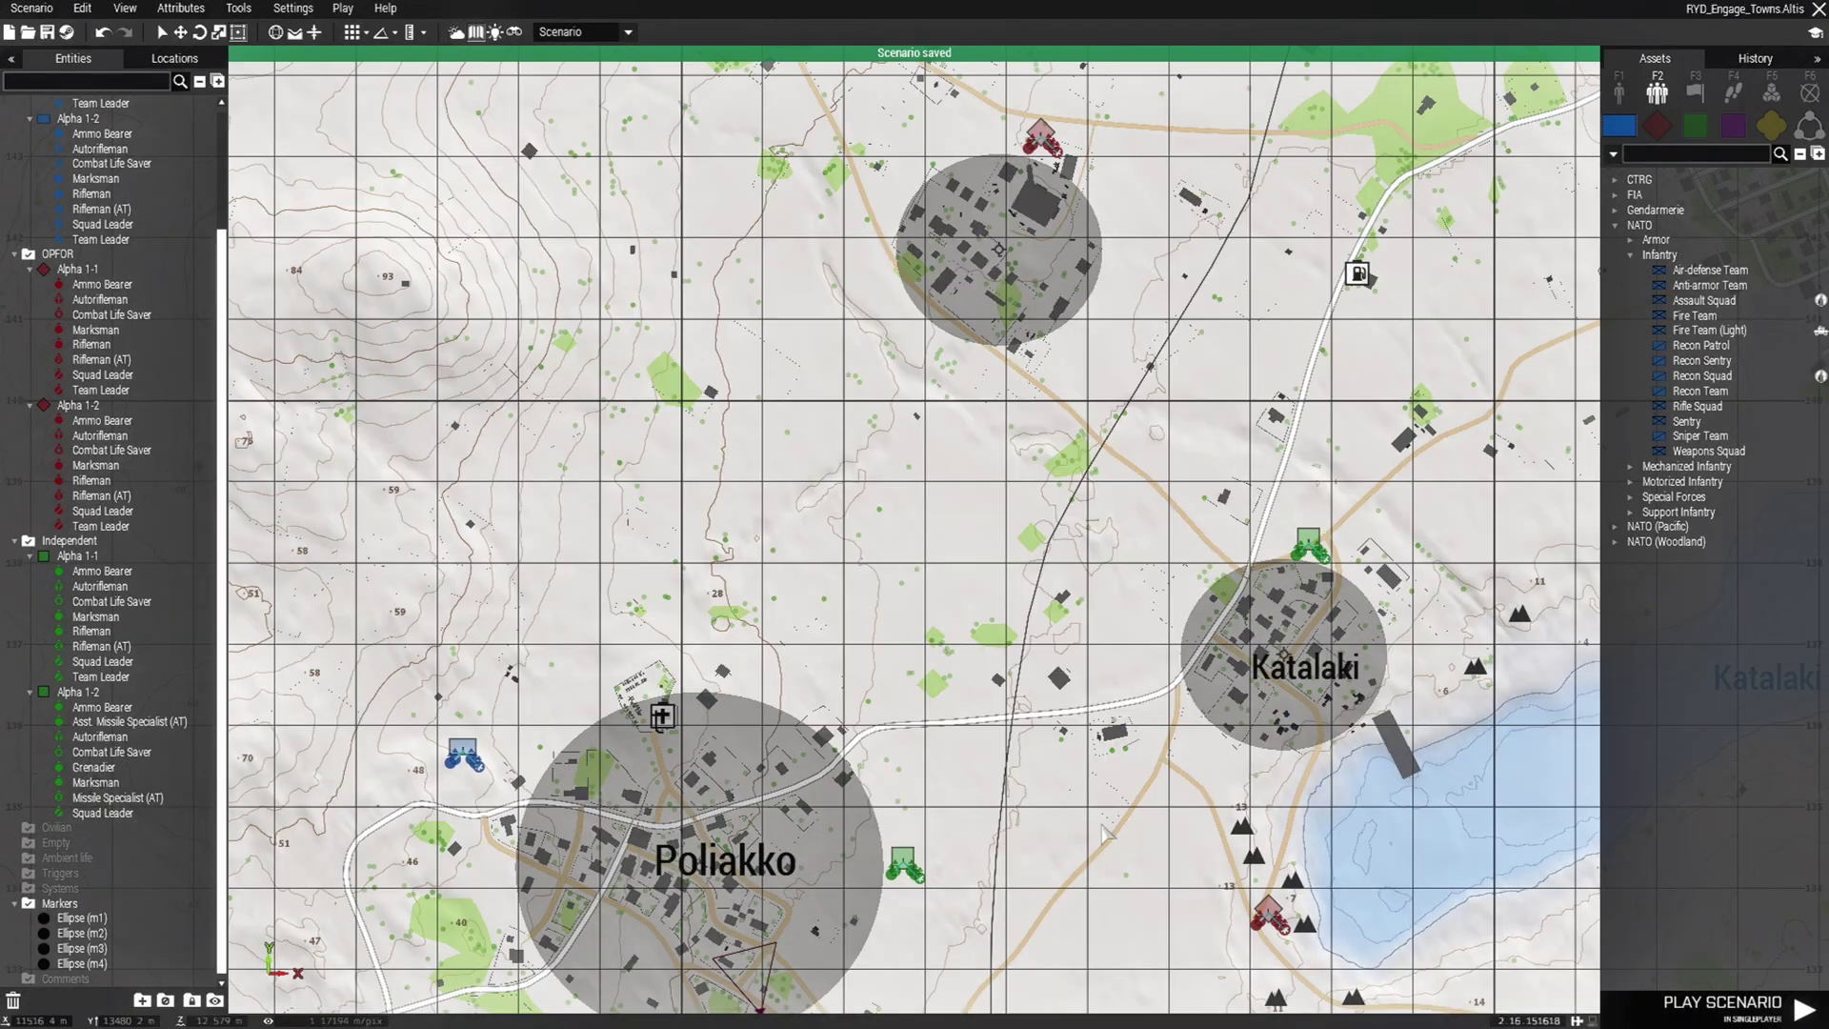